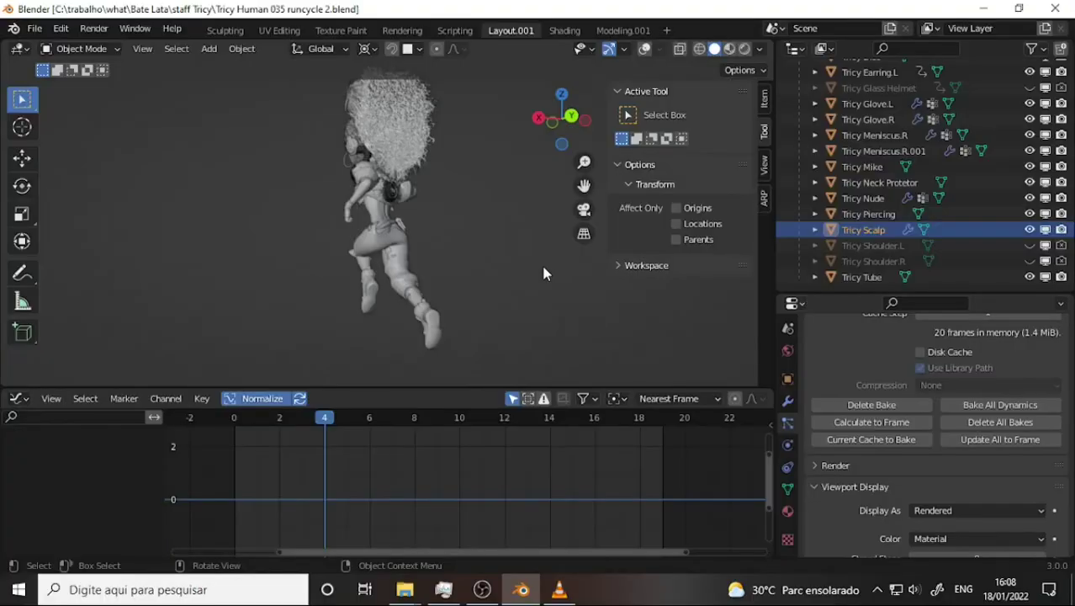
# - Orbit the viewport to see the running character from a different side
pyautogui.moveTo(542, 263)
pyautogui.mouseDown(button='middle')
pyautogui.moveTo(453, 257)
pyautogui.moveTo(199, 301)
pyautogui.mouseUp(button='middle')
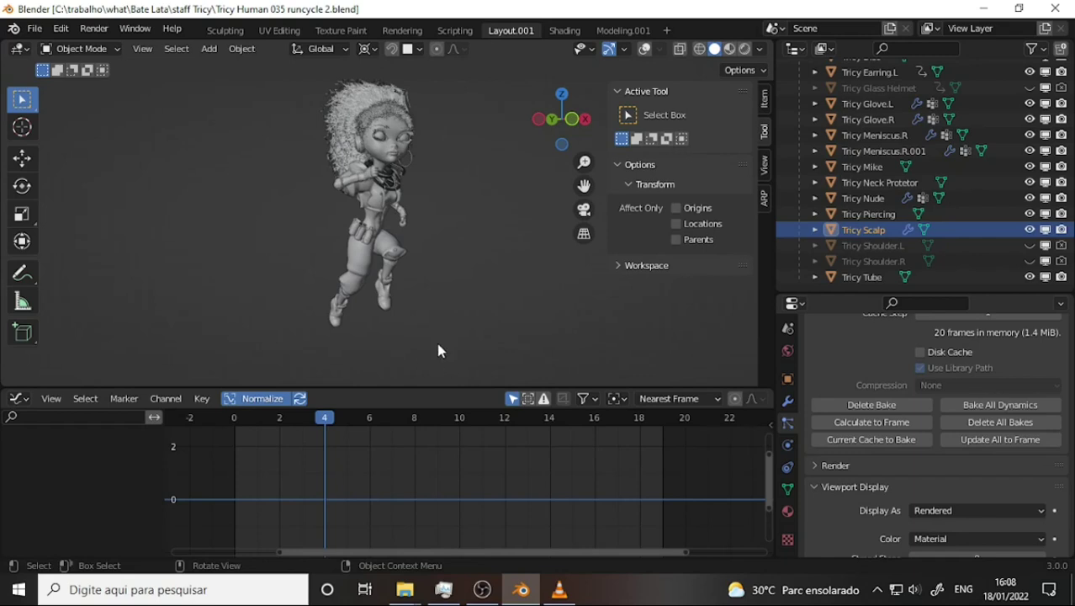
# - Play the run cycle, stop it, and set the character at frame 3
pyautogui.press('space')
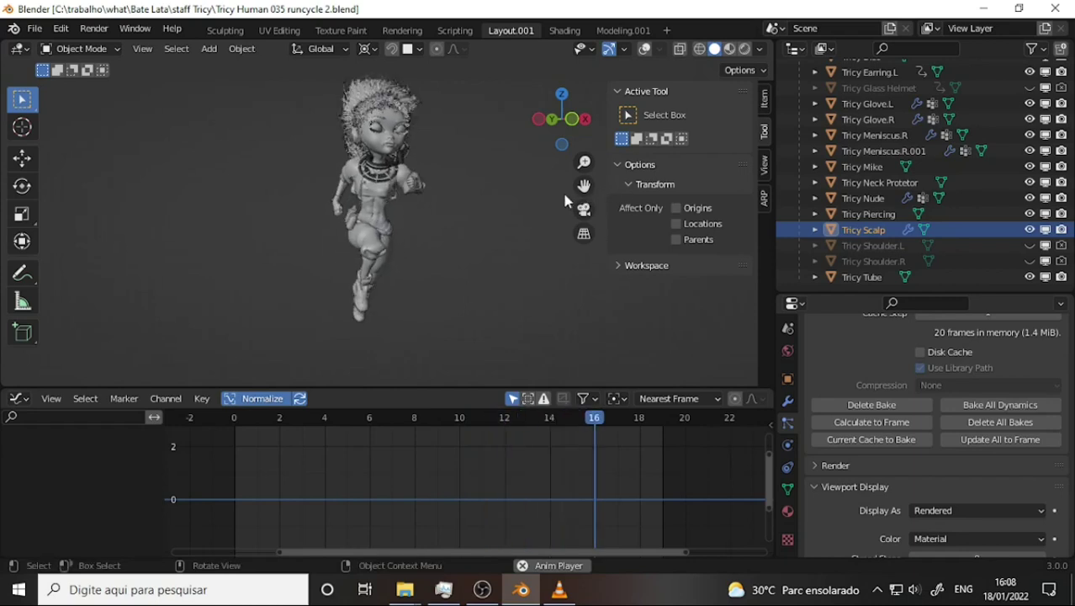
pyautogui.moveTo(548, 204)
pyautogui.mouseDown(button='middle')
pyautogui.moveTo(458, 220)
pyautogui.moveTo(262, 218)
pyautogui.moveTo(181, 205)
pyautogui.moveTo(400, 151)
pyautogui.moveTo(226, 163)
pyautogui.moveTo(151, 146)
pyautogui.moveTo(121, 158)
pyautogui.moveTo(61, 150)
pyautogui.mouseUp(button='middle')
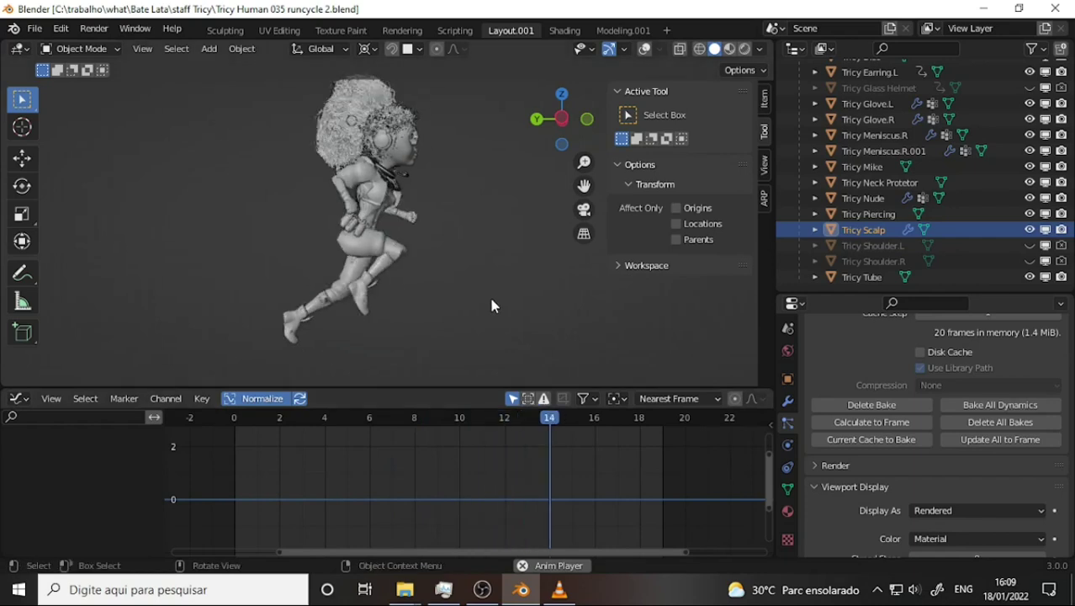
pyautogui.press('space')
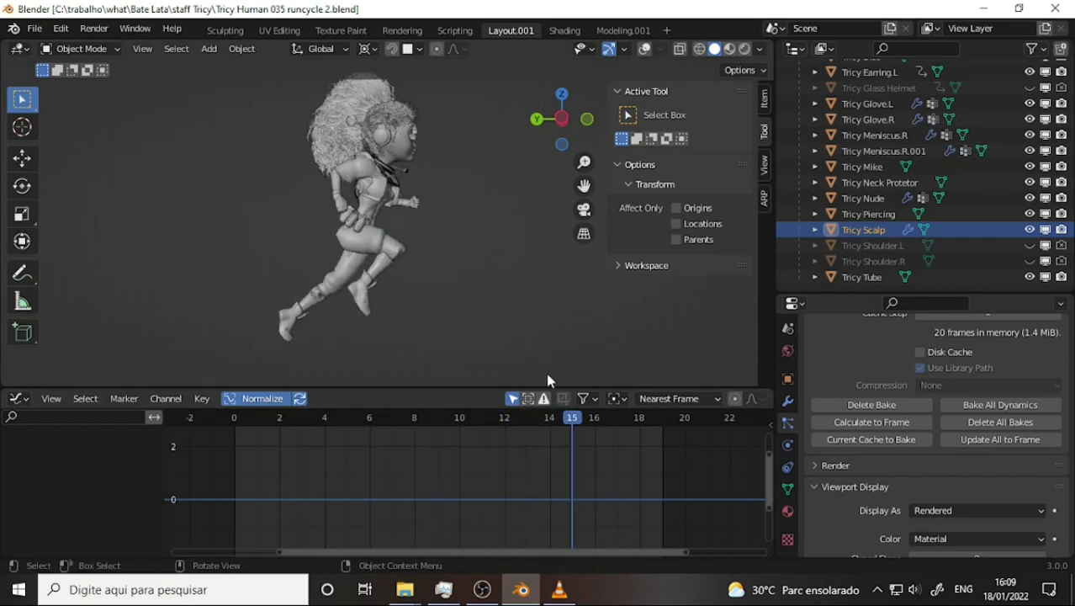
pyautogui.click(257, 419)
pyautogui.click(308, 424)
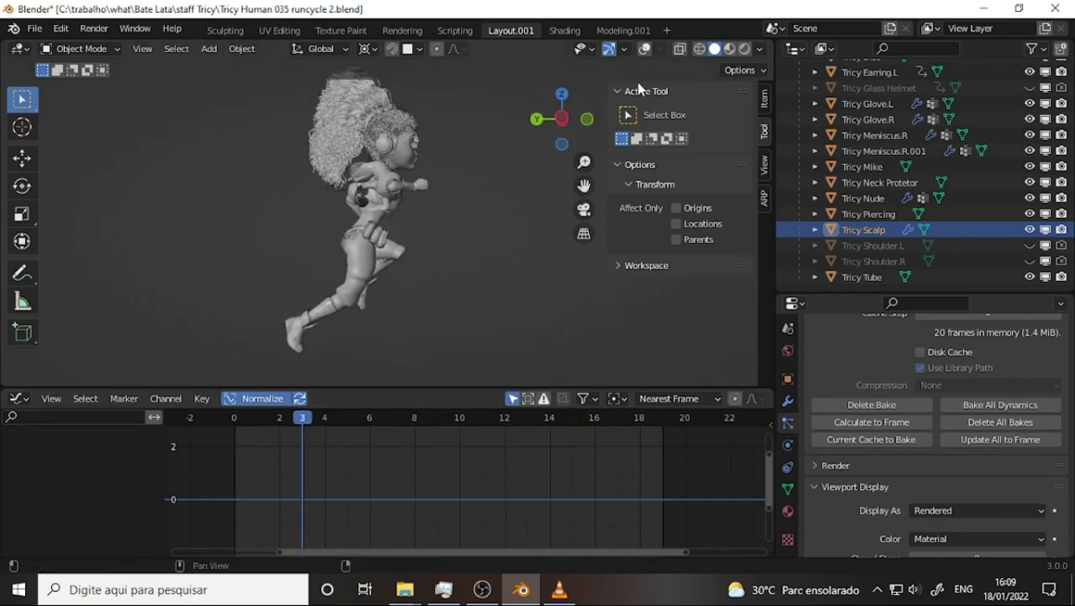
# - Turn on viewport overlays and centre the view on the red reference figure
pyautogui.click(645, 49)
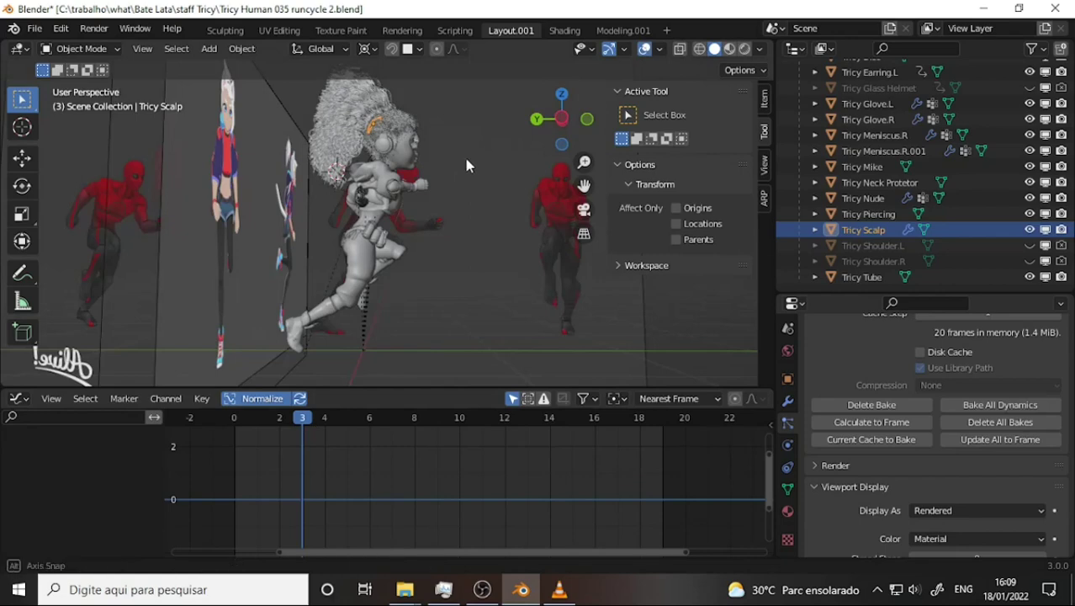
pyautogui.moveTo(464, 154)
pyautogui.mouseDown(button='middle')
pyautogui.moveTo(336, 213)
pyautogui.moveTo(471, 177)
pyautogui.mouseUp(button='middle')
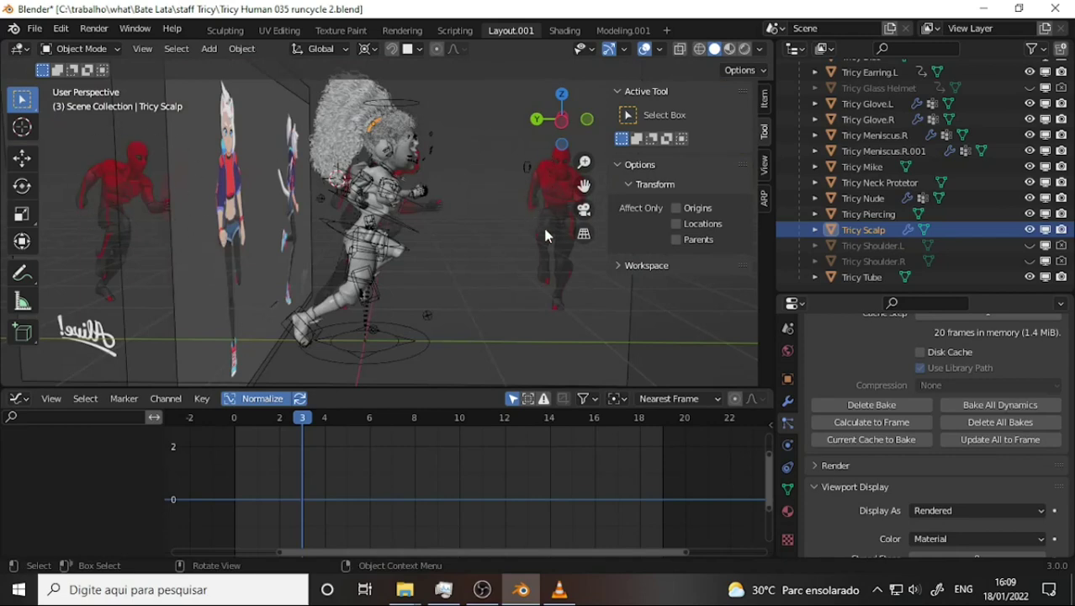
pyautogui.scroll(4, 556, 191)
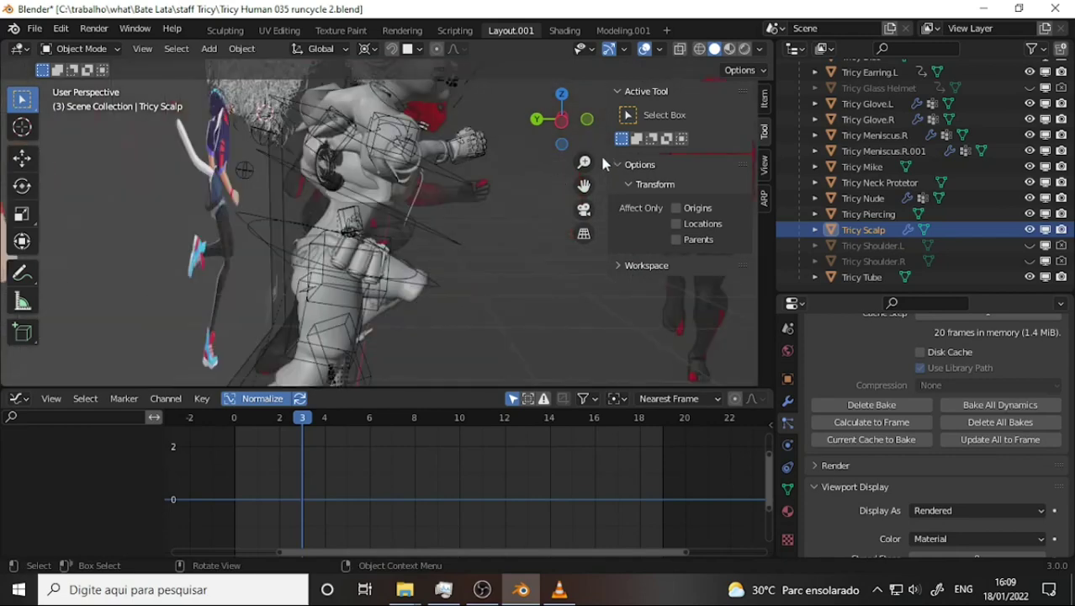
pyautogui.moveTo(583, 183); pyautogui.dragTo(549, 201)
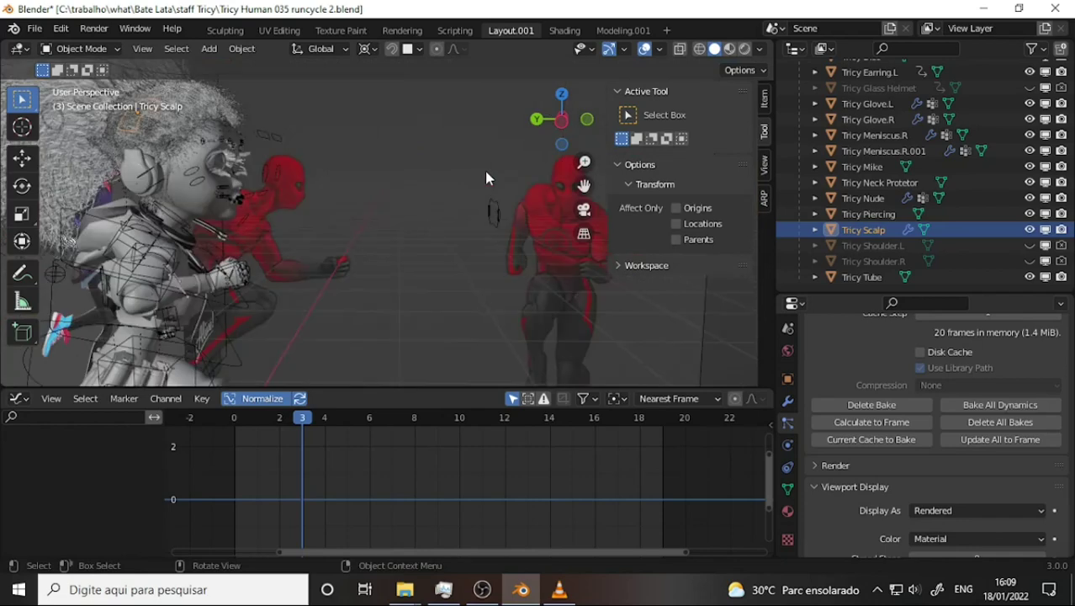
pyautogui.moveTo(548, 202)
pyautogui.mouseDown()
pyautogui.moveTo(581, 186)
pyautogui.moveTo(482, 195)
pyautogui.mouseUp()
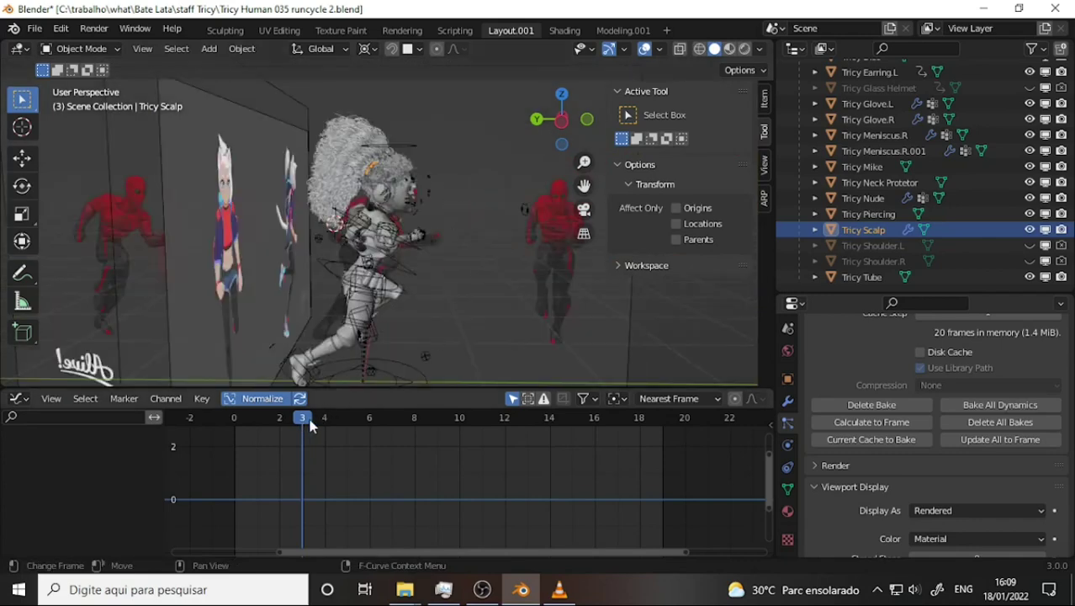
# - Scrub through frames 14 and 17, settle on frame 8, and select all objects
pyautogui.click(552, 419)
pyautogui.click(626, 432)
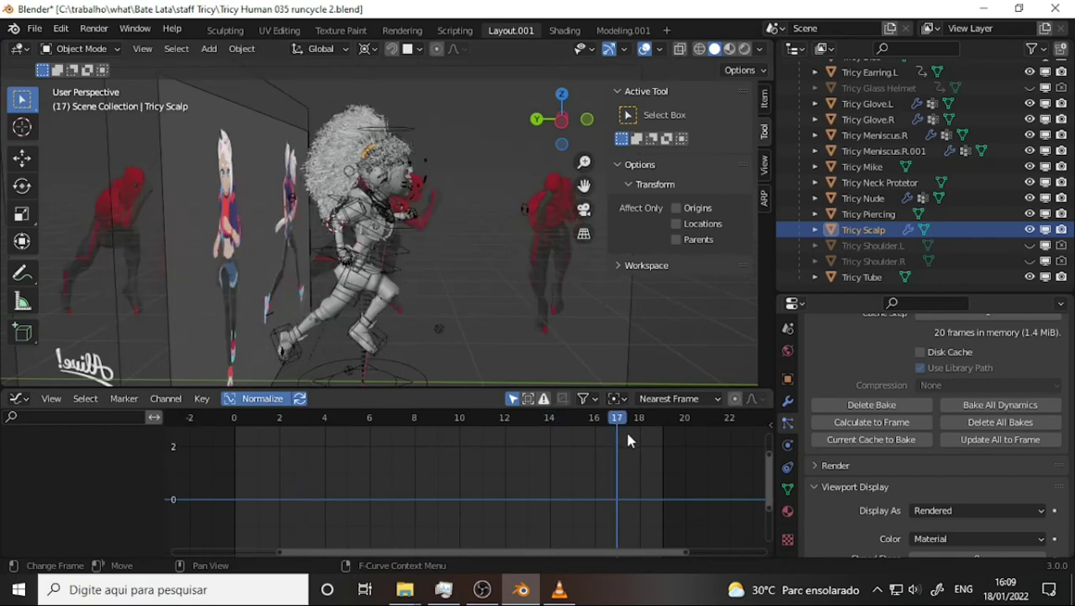
pyautogui.click(344, 446)
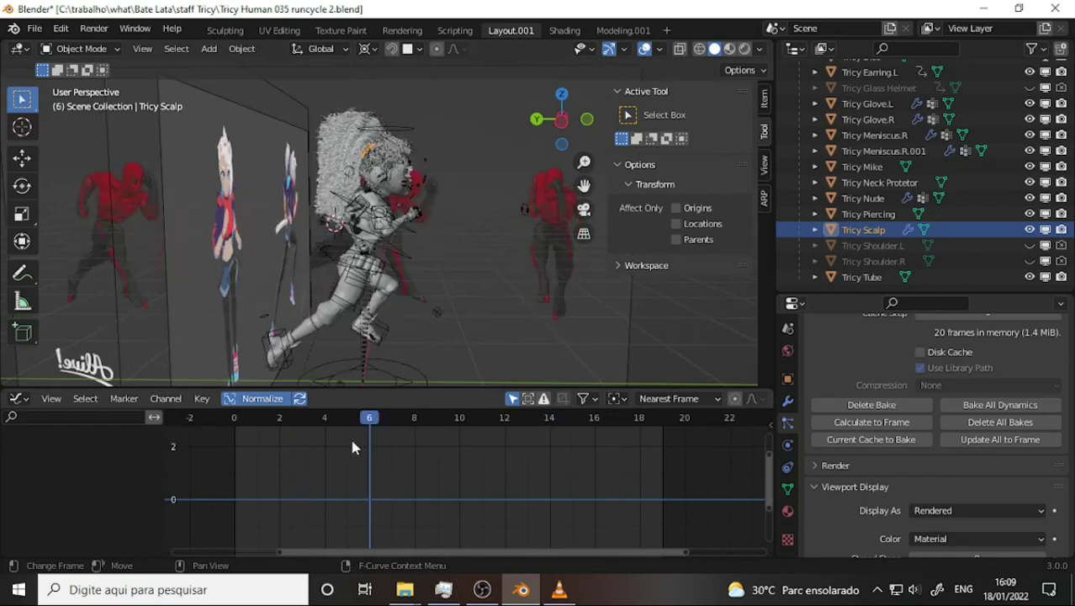
pyautogui.press('Right')
pyautogui.press('Right')
pyautogui.press('Right')
pyautogui.press('a')
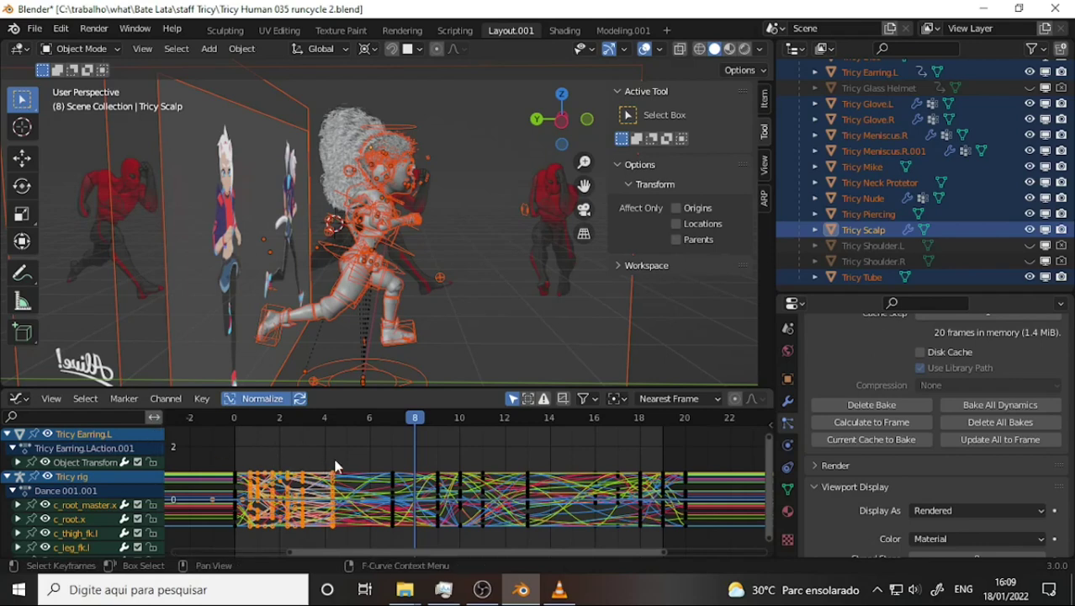
pyautogui.hotkey('ctrl', 'Tab')
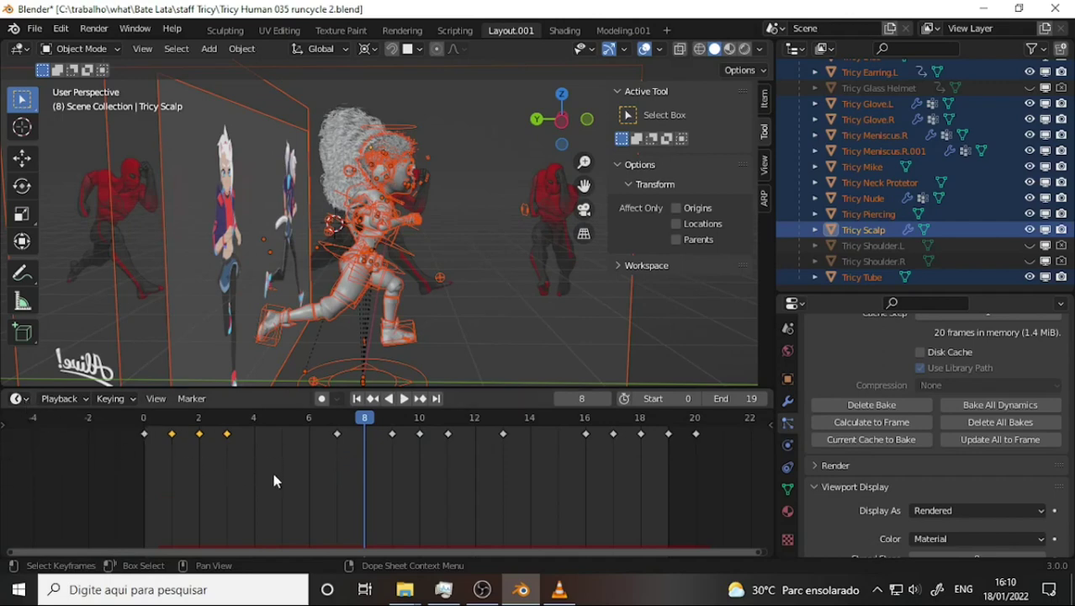
pyautogui.click(22, 401)
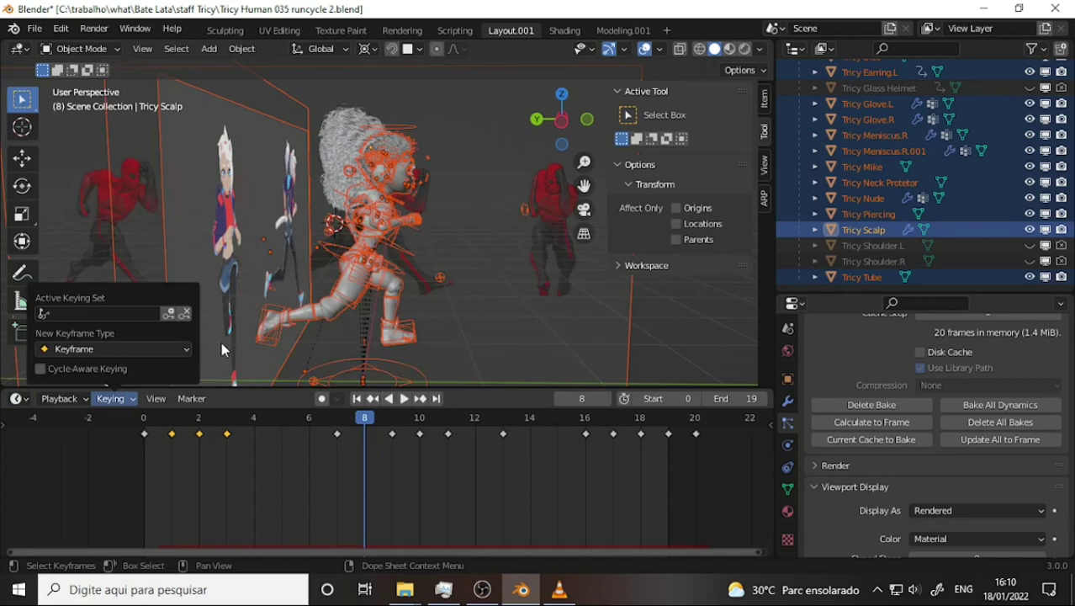
pyautogui.click(26, 402)
pyautogui.click(17, 398)
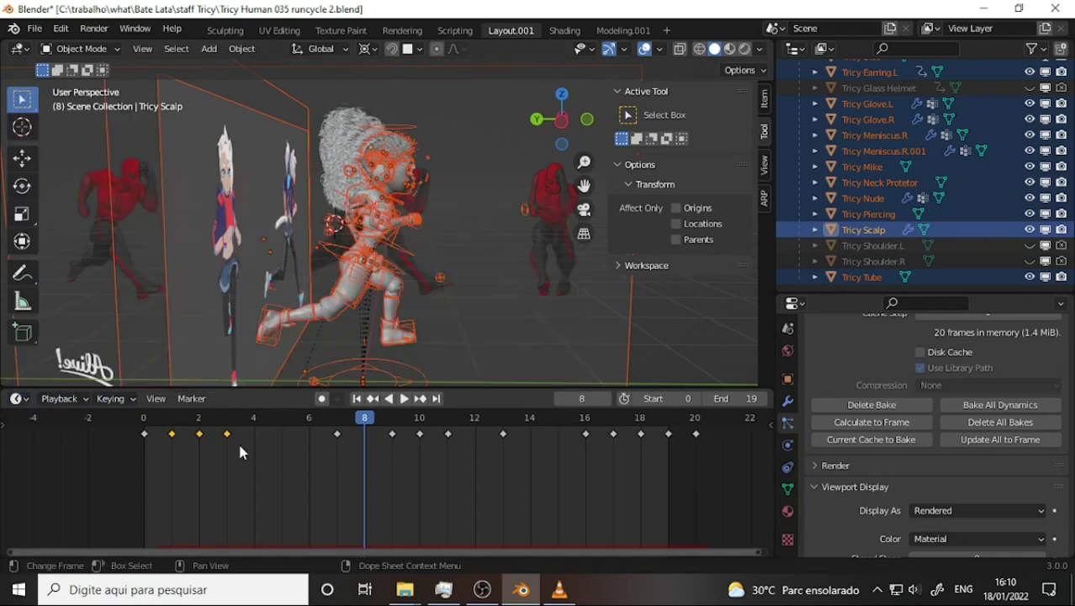
pyautogui.hotkey('ctrl', 'Tab')
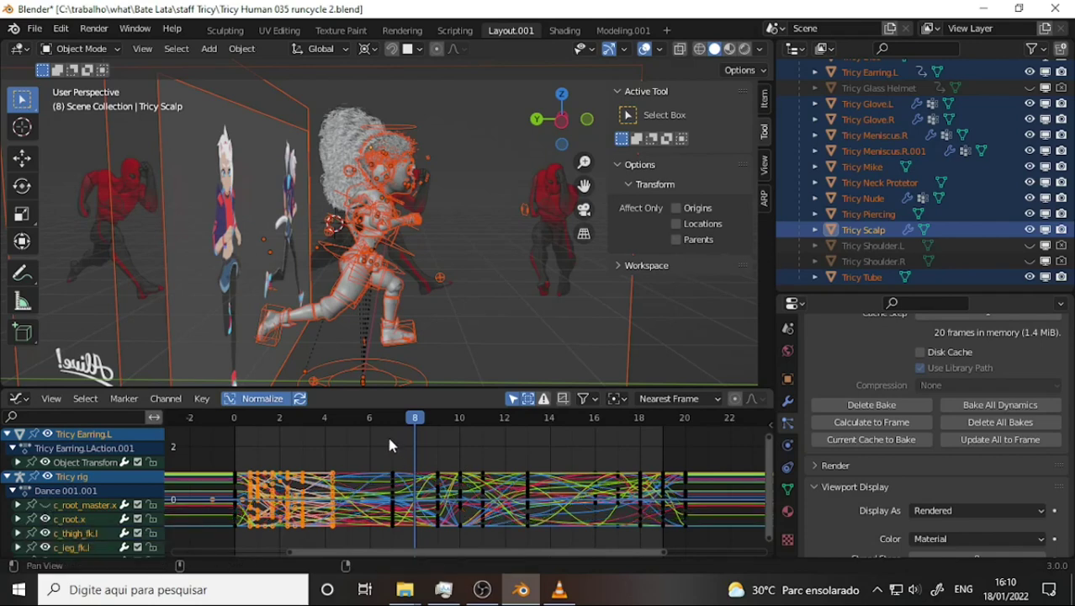
pyautogui.hotkey('alt', 'h')
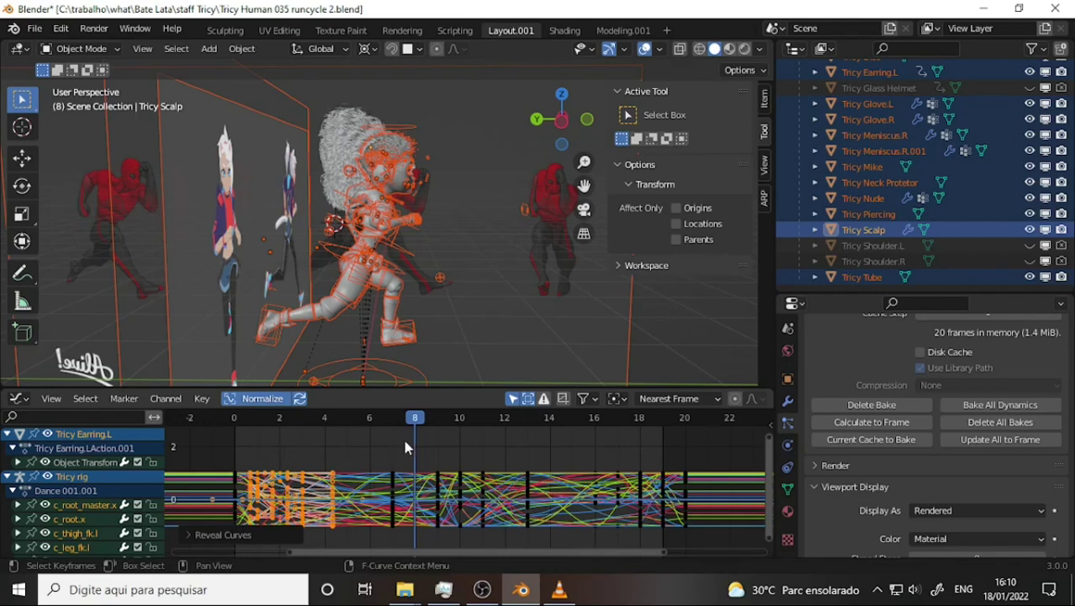
pyautogui.press('h')
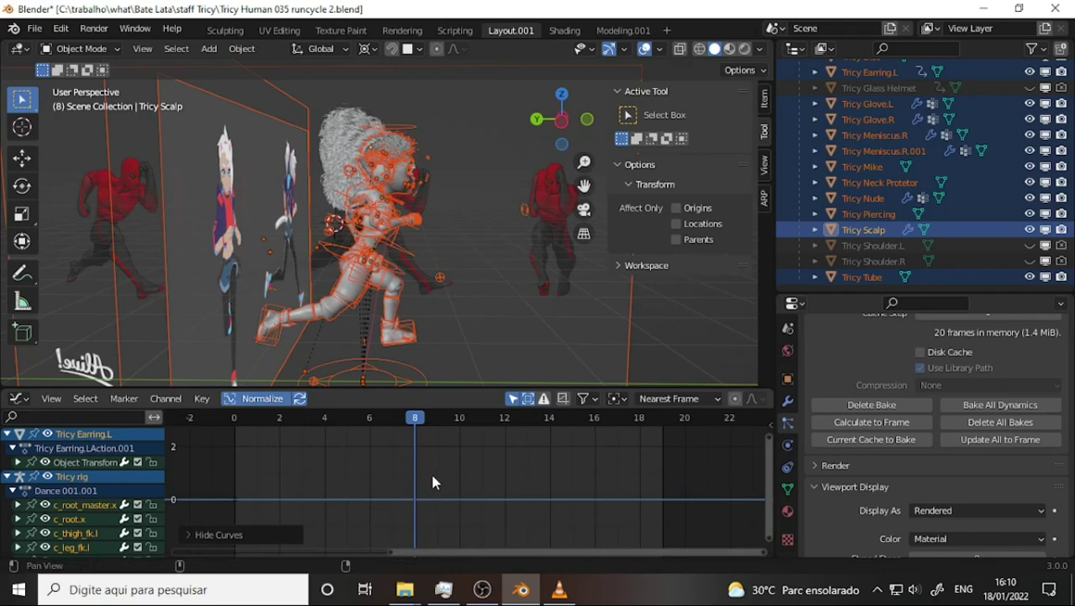
pyautogui.hotkey('alt', 'h')
pyautogui.click(405, 459)
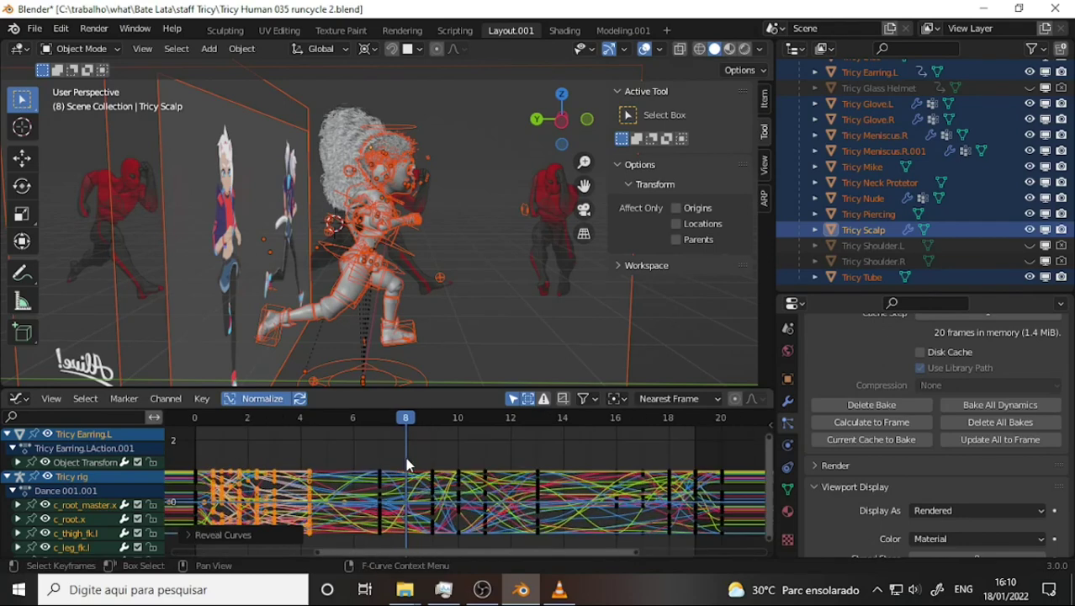
pyautogui.hotkey('ctrl', 'z')
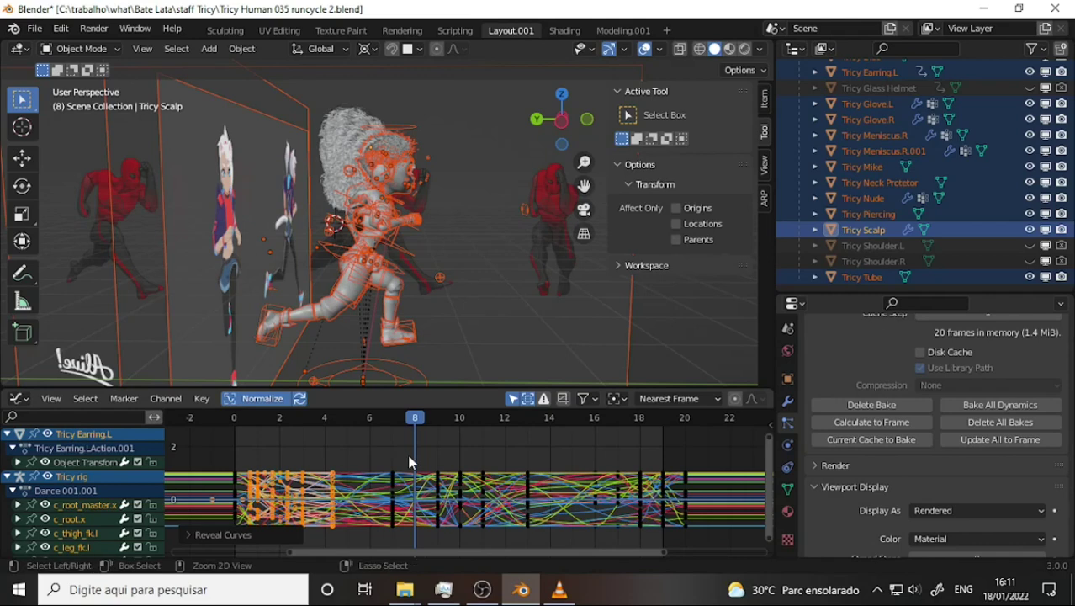
# - Switch the time display to frame numbers and apply a new interpolation mode to all keyframes
pyautogui.hotkey('ctrl', 't')
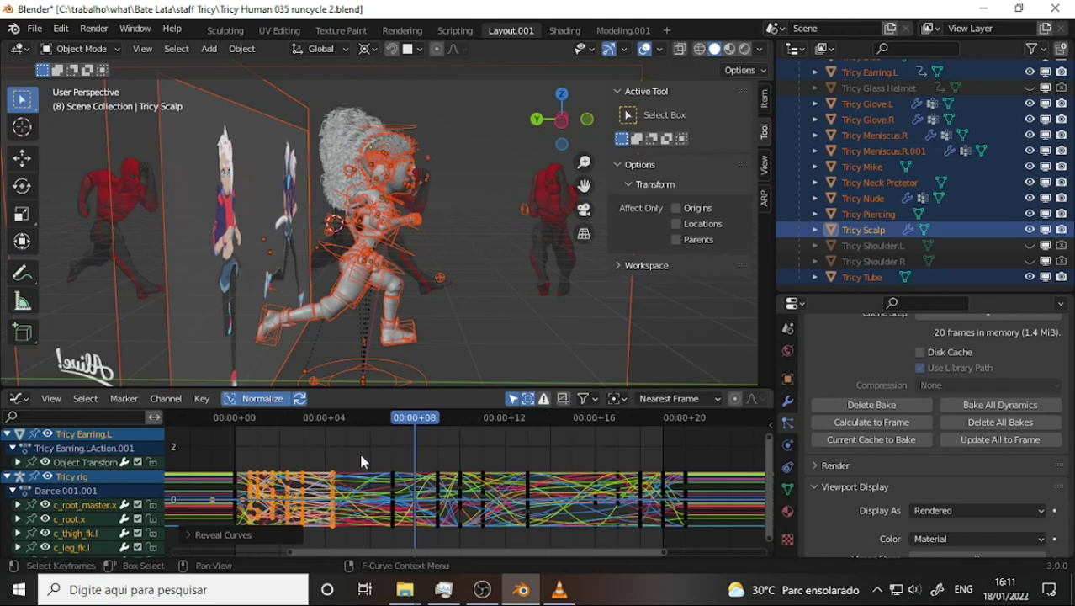
pyautogui.rightClick(313, 445)
pyautogui.moveTo(259, 445)
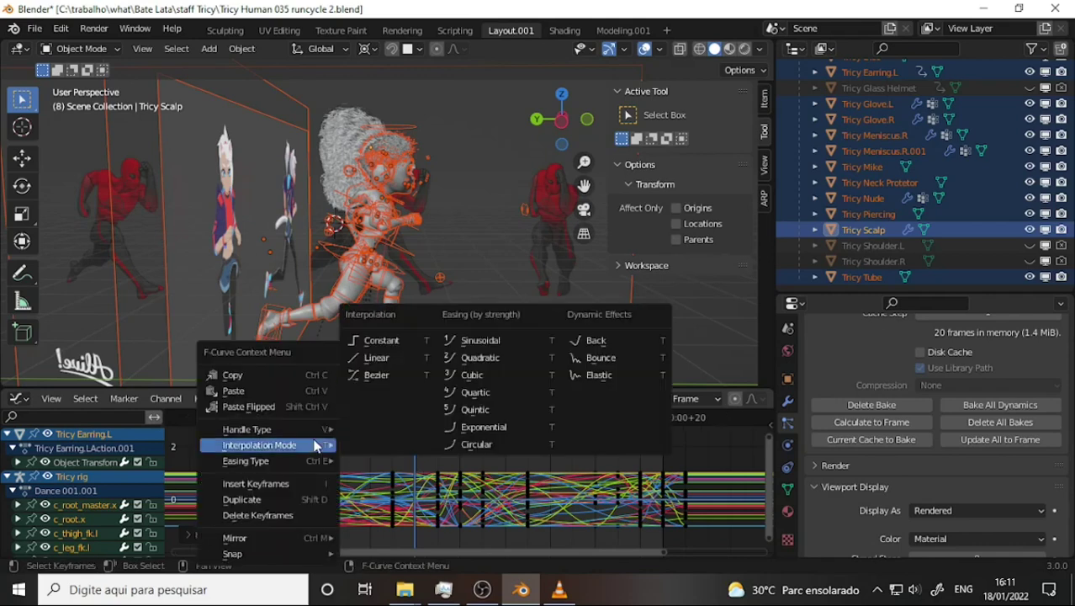
pyautogui.click(370, 379)
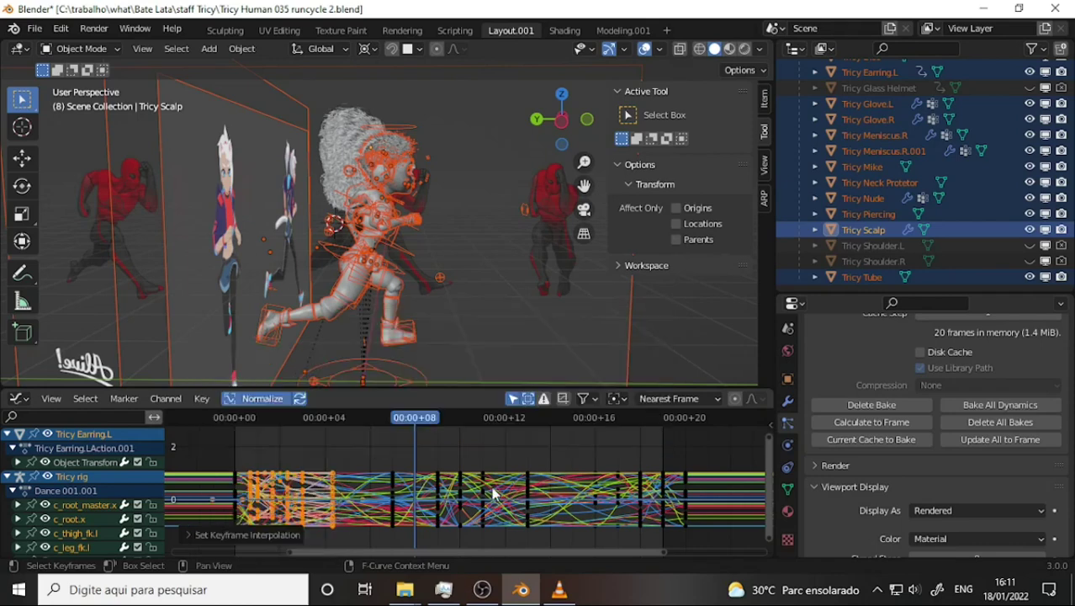
pyautogui.press('a')
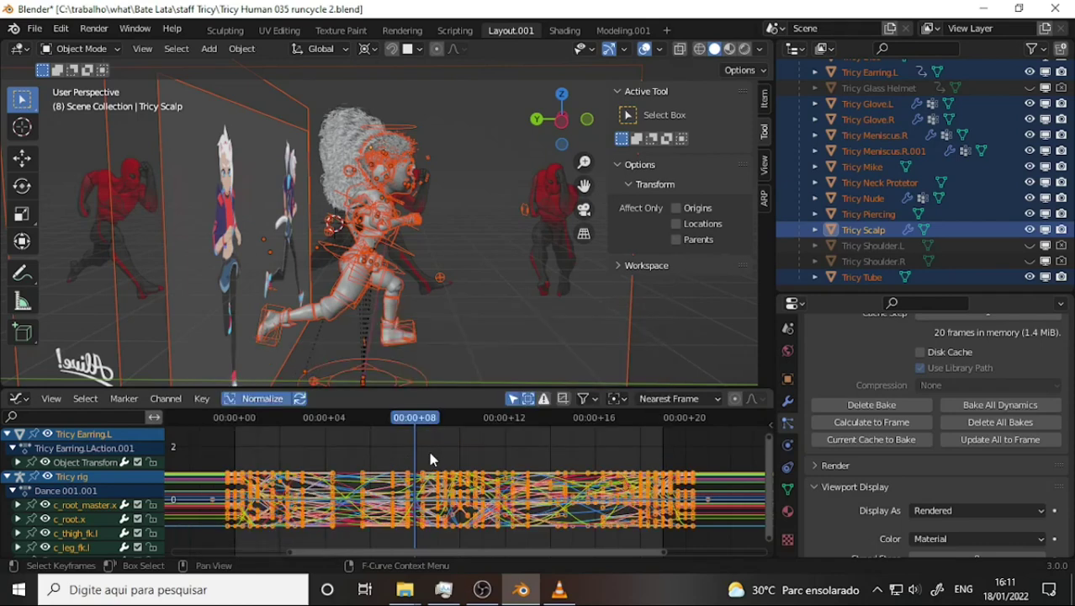
pyautogui.hotkey('ctrl', 't')
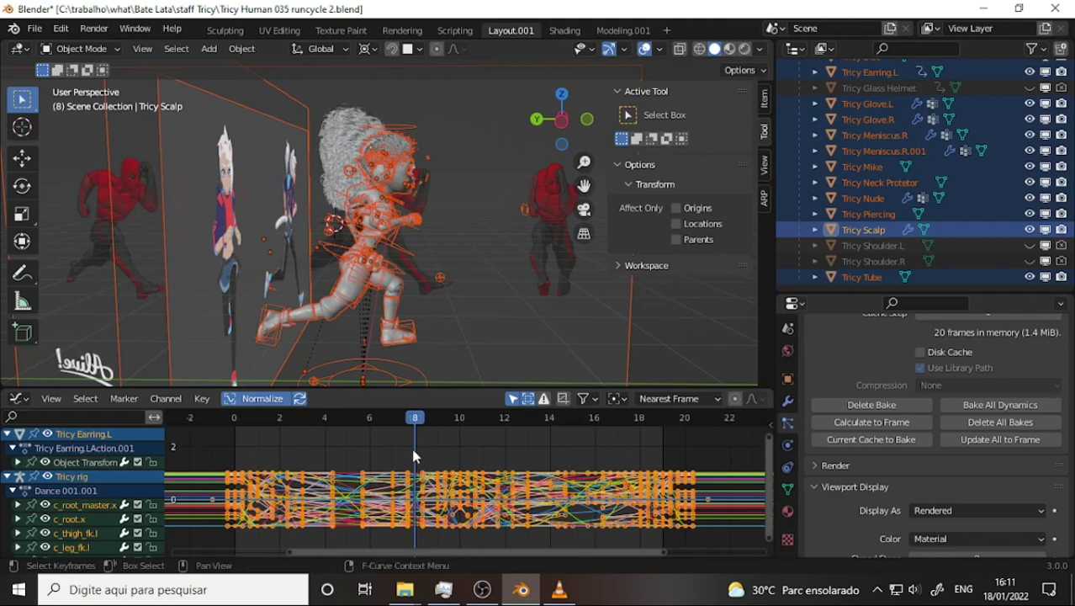
pyautogui.hotkey('ctrl', 't')
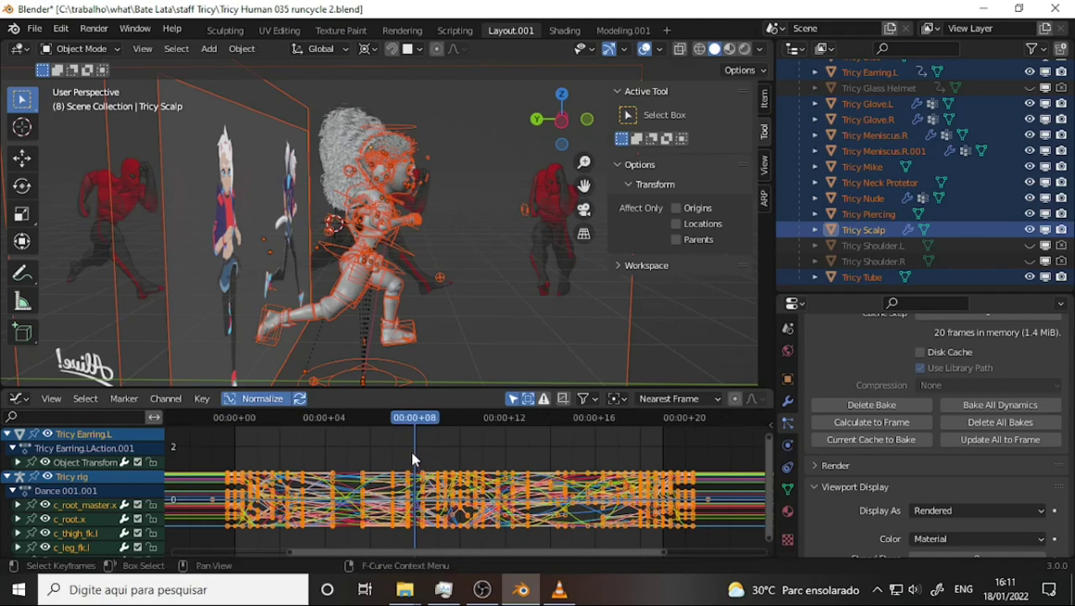
pyautogui.hotkey('ctrl', 't')
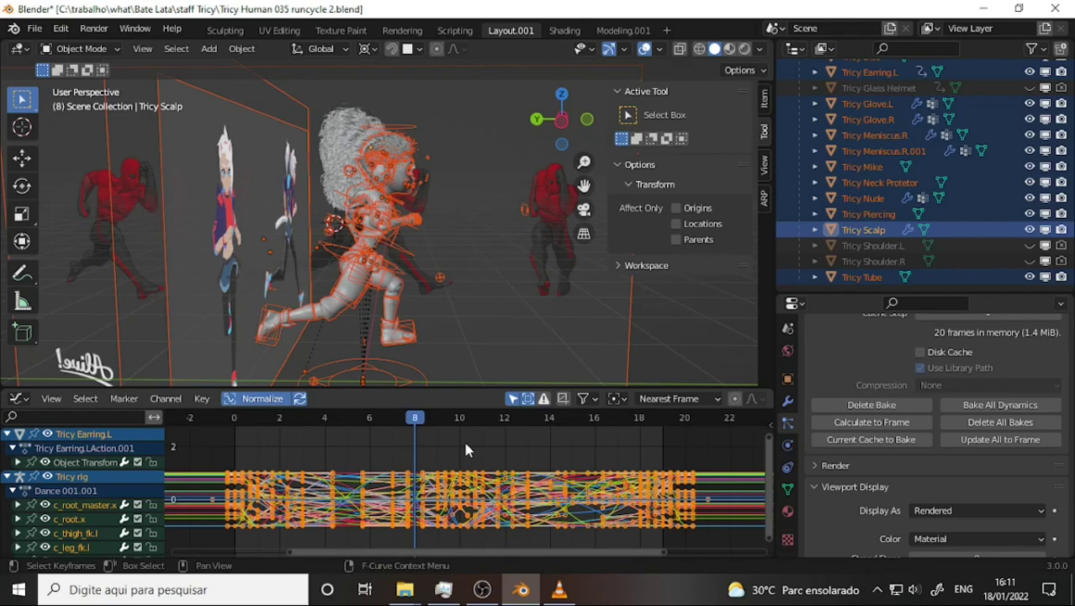
pyautogui.rightClick(352, 446)
pyautogui.moveTo(299, 440)
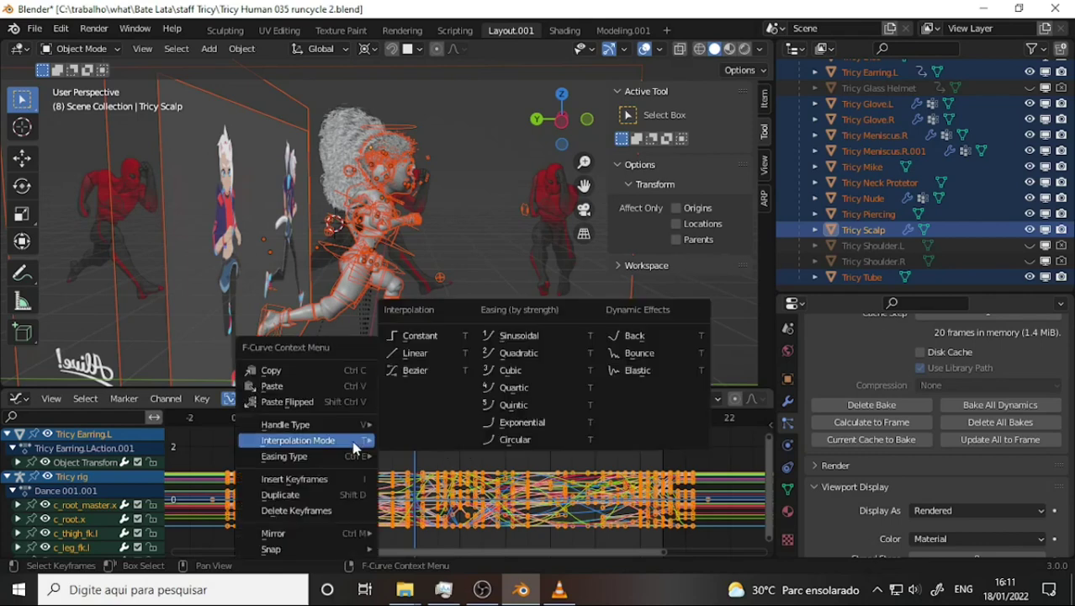
pyautogui.click(414, 370)
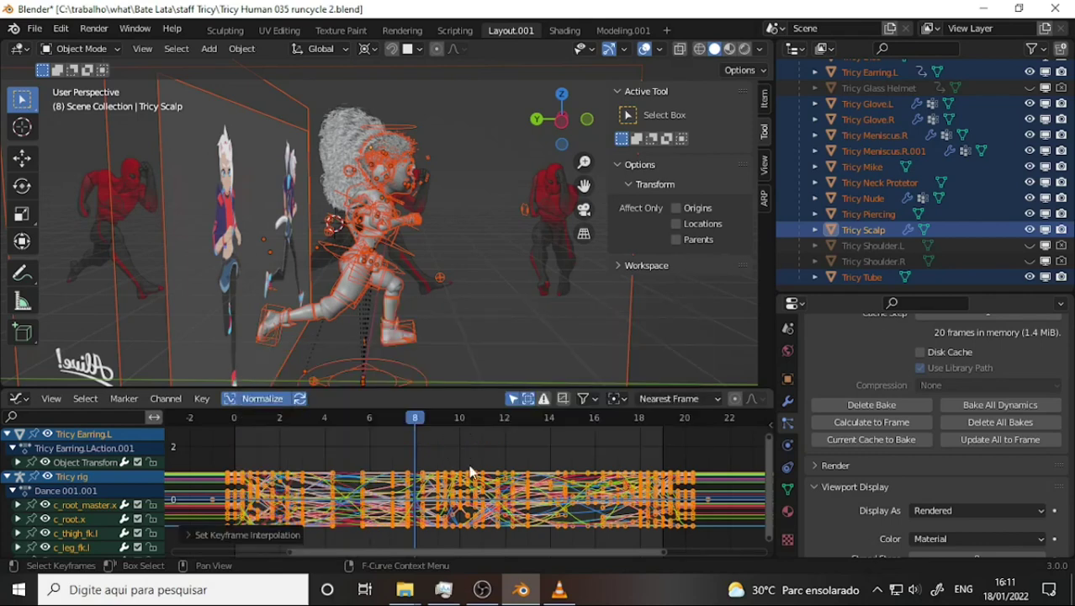
# - Step the run from frame 3 through frame 6 to frame 9 to check the pose
pyautogui.click(302, 418)
pyautogui.moveTo(328, 436); pyautogui.dragTo(398, 446)
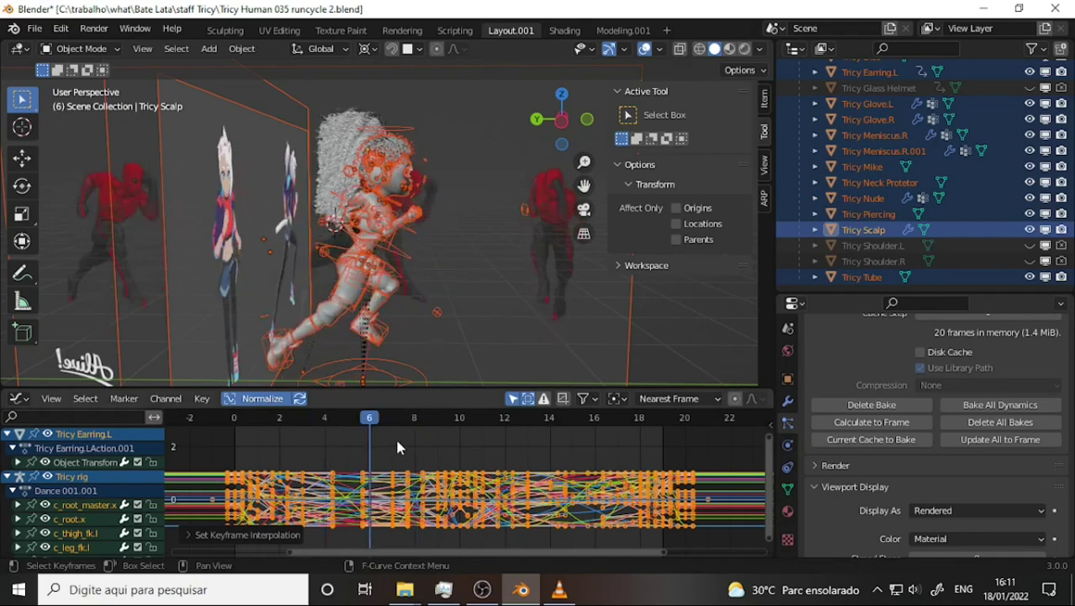
pyautogui.press('Right')
pyautogui.press('Right')
pyautogui.press('Right')
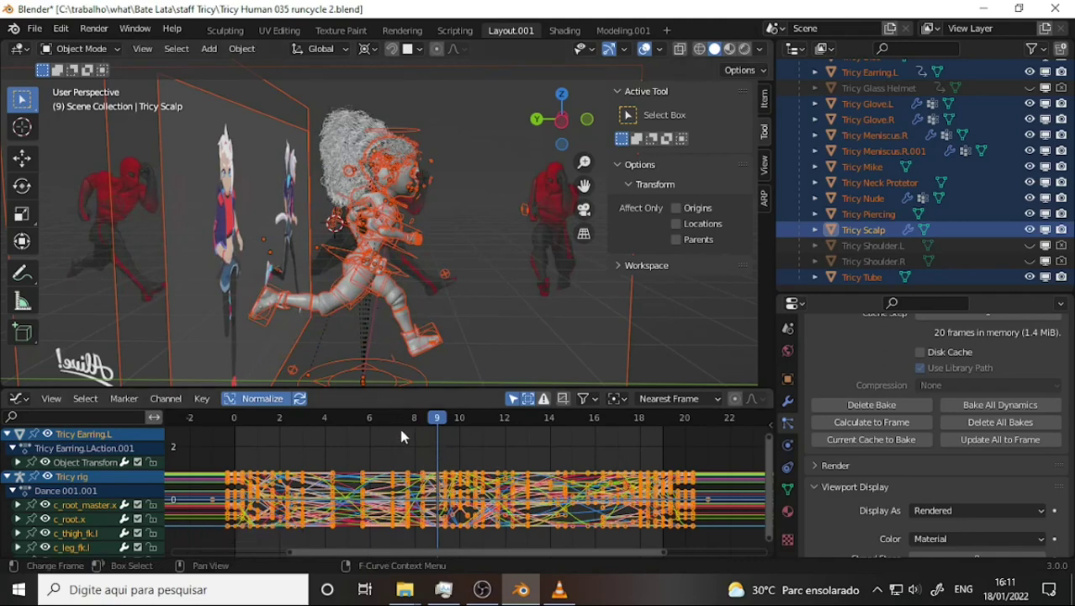
pyautogui.rightClick(378, 442)
pyautogui.click(322, 444)
pyautogui.press('space')
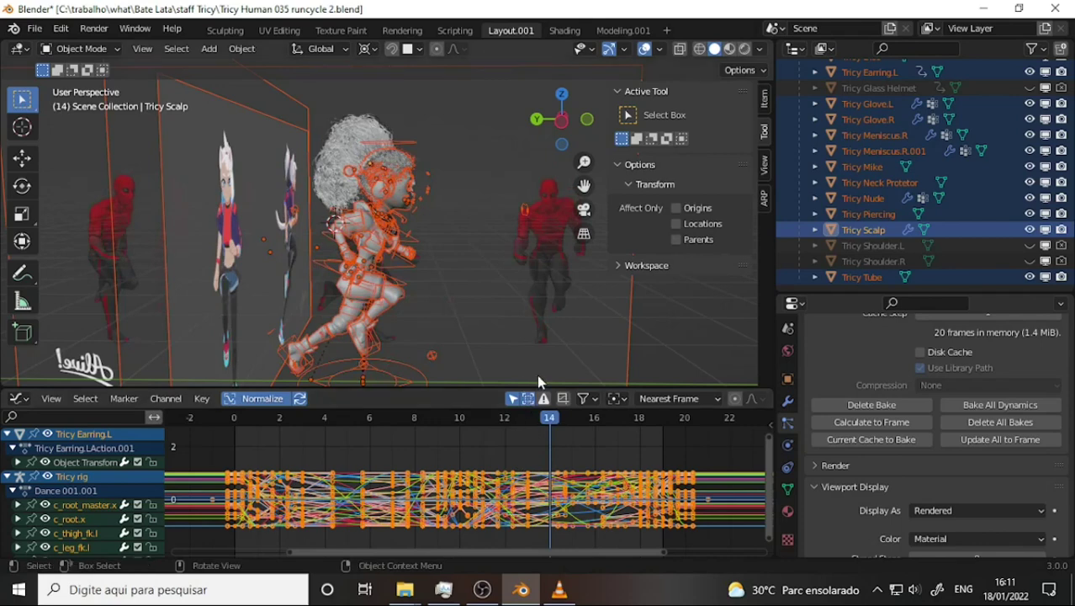
pyautogui.rightClick(353, 443)
pyautogui.moveTo(278, 440)
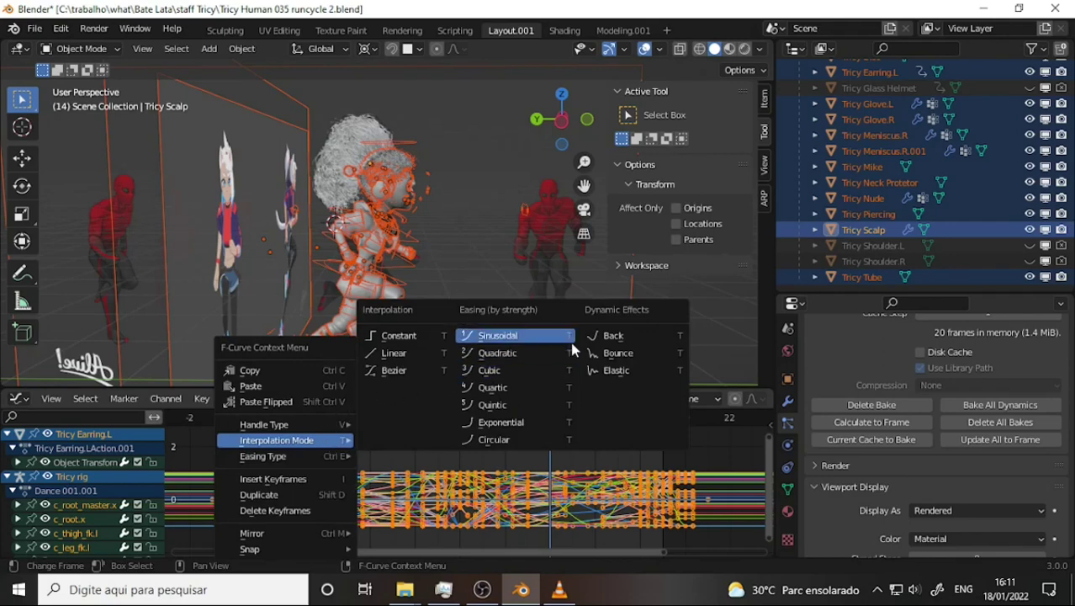
pyautogui.click(723, 446)
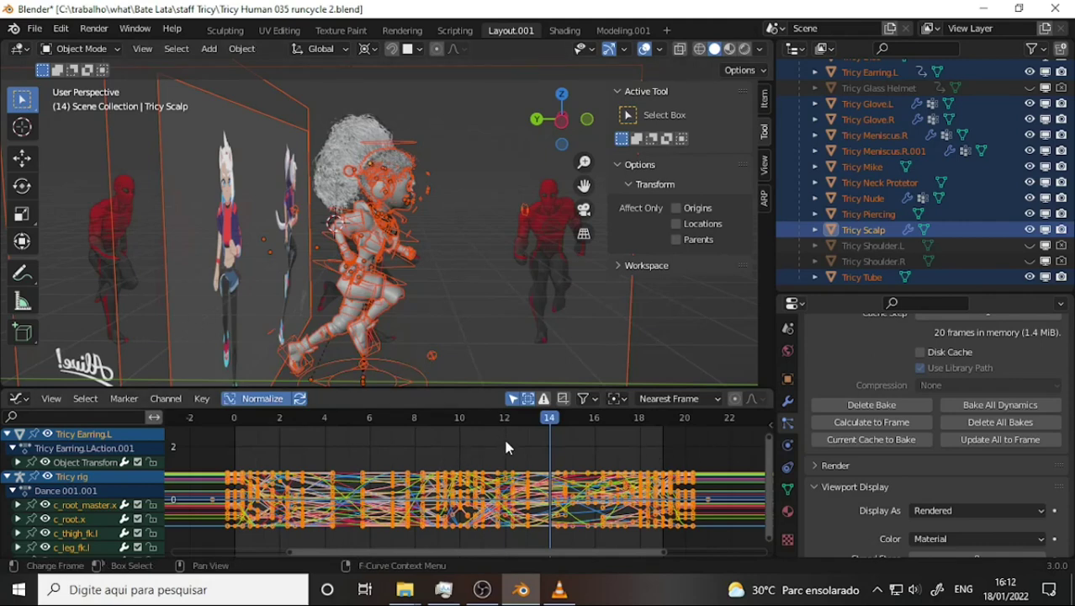
pyautogui.click(482, 589)
pyautogui.click(522, 589)
# - Add a Make Cyclic F-modifier so the curves repeat beyond their keyframes
pyautogui.hotkey('shift', 'e')
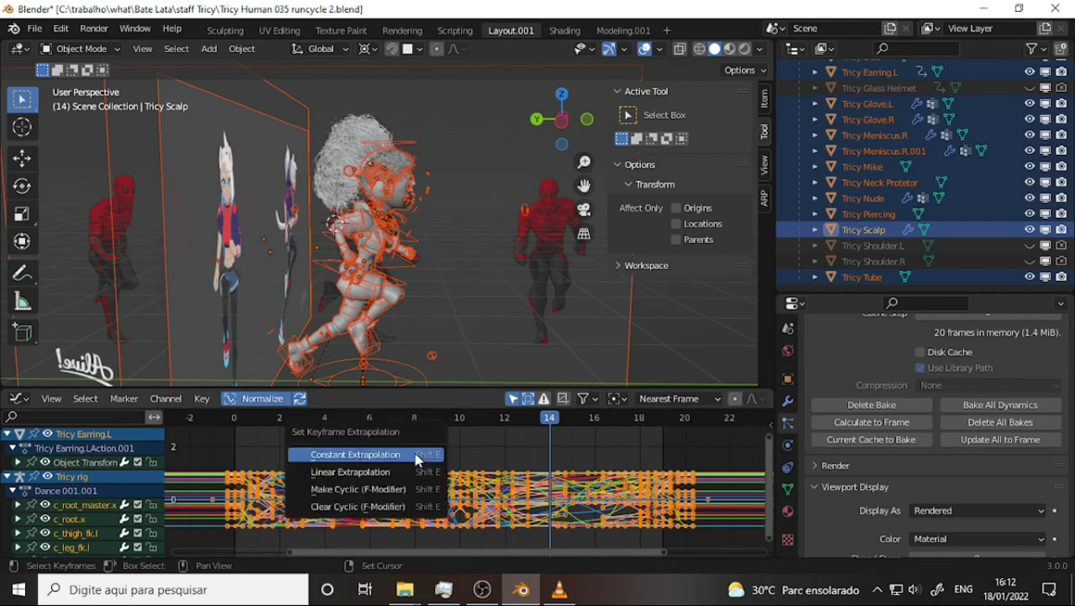
pyautogui.click(353, 491)
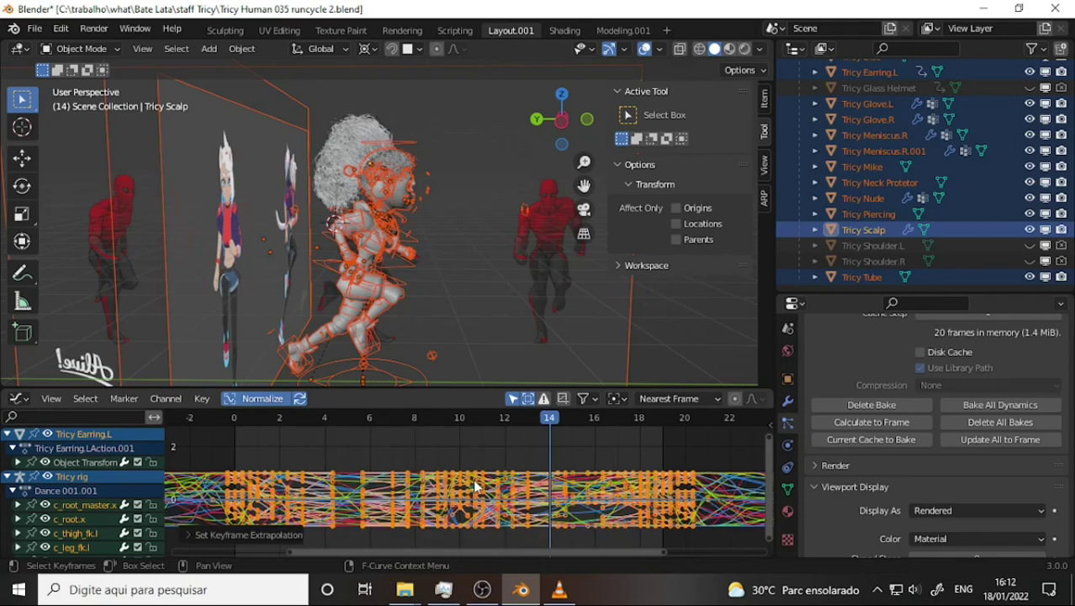
pyautogui.keyDown('ctrl'); pyautogui.moveTo(593, 447); pyautogui.dragTo(349, 464, button='middle'); pyautogui.keyUp('ctrl')
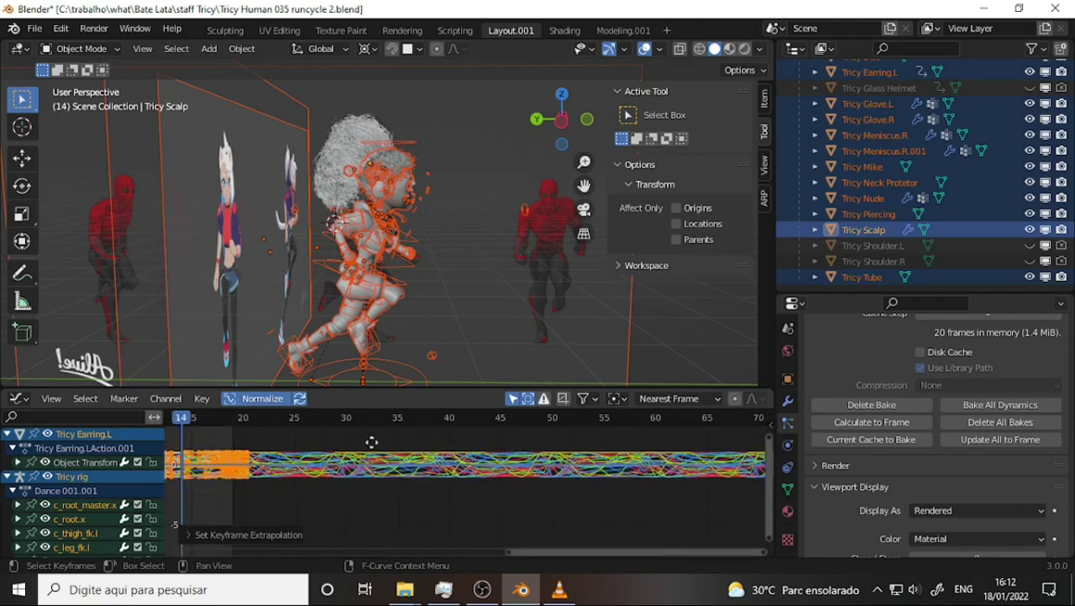
pyautogui.moveTo(372, 439)
pyautogui.mouseDown(button='middle')
pyautogui.moveTo(759, 462)
pyautogui.moveTo(535, 458)
pyautogui.mouseUp(button='middle')
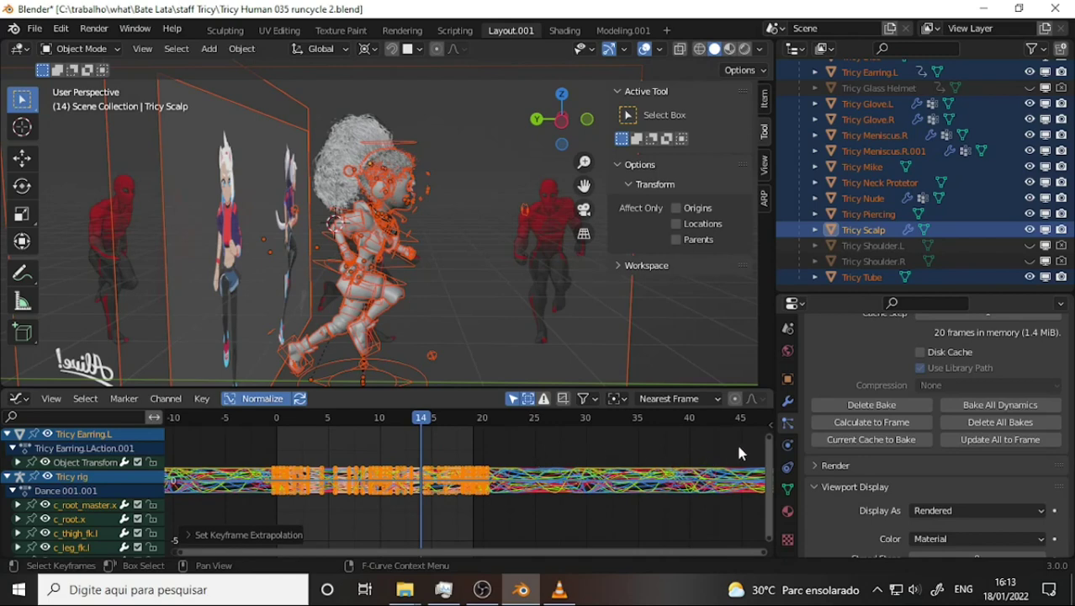
# - Play the loop to check it, stopping at frame 9
pyautogui.press('space')
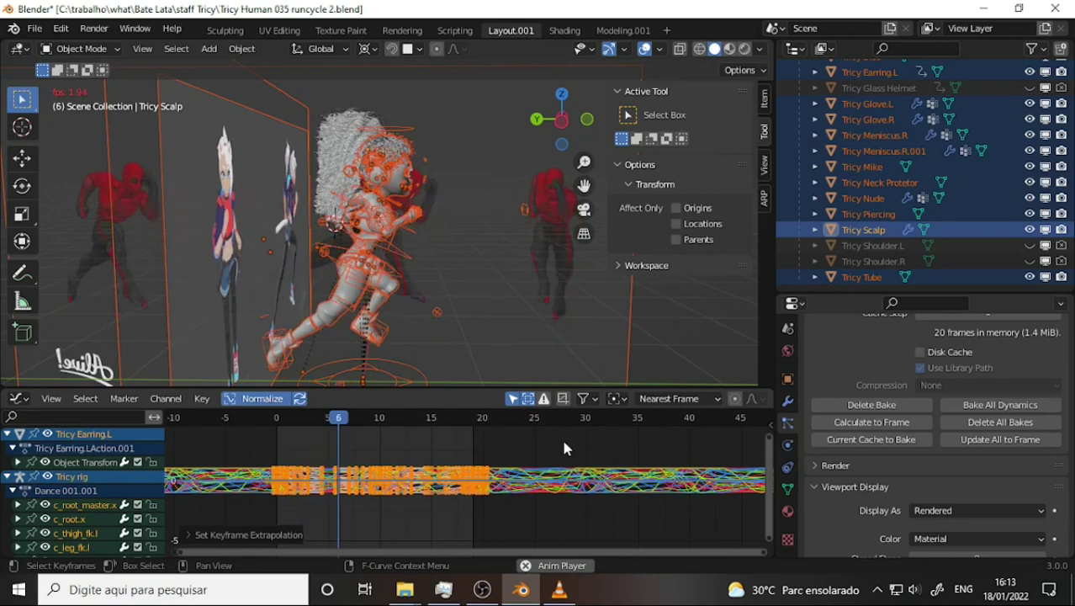
pyautogui.press('space')
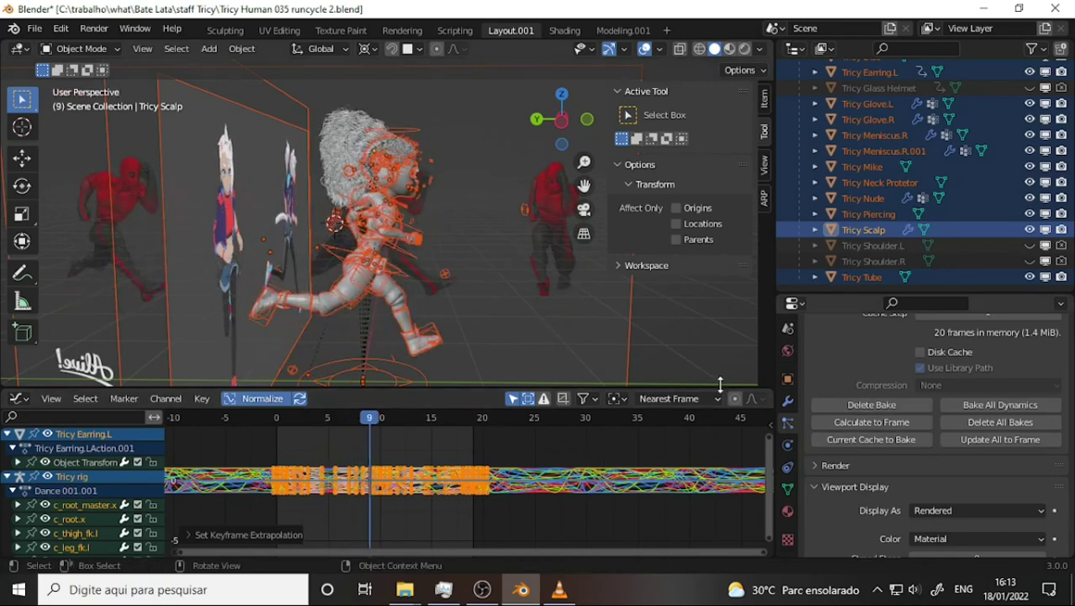
pyautogui.moveTo(679, 445); pyautogui.dragTo(601, 469, button='middle')
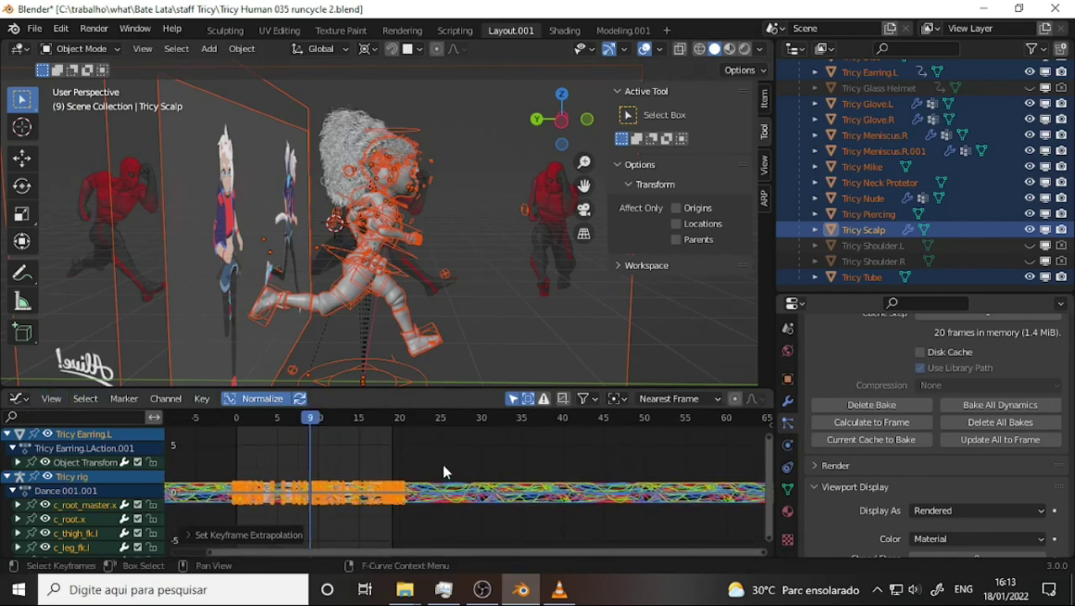
# - Switch to the Timeline, set the scene end frame to 40, and play through to frame 36
pyautogui.hotkey('ctrl', 'Tab')
pyautogui.scroll(-3, 575, 490)
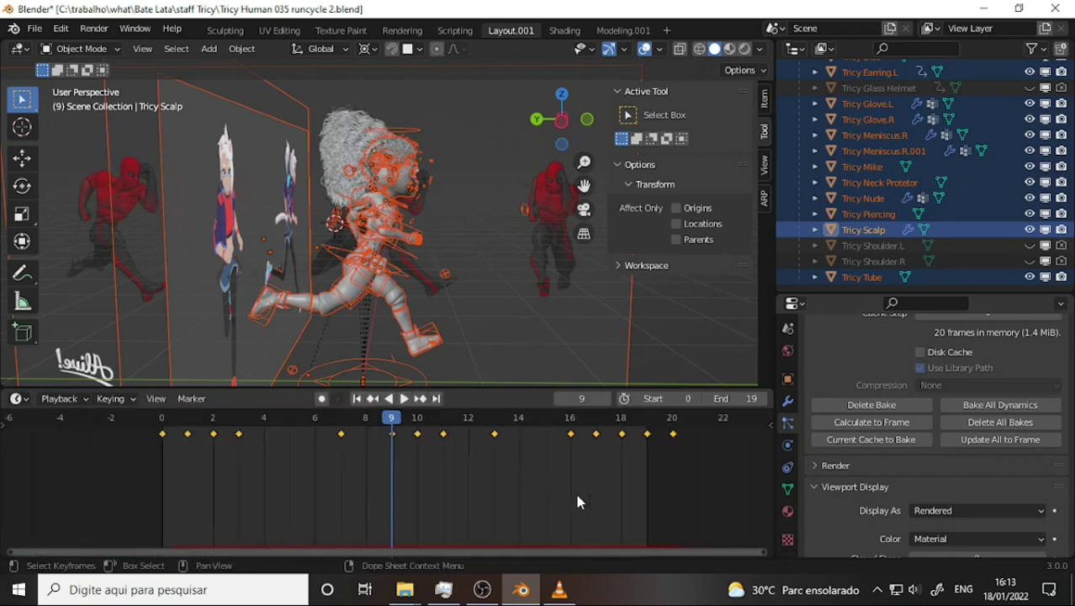
pyautogui.moveTo(584, 496)
pyautogui.mouseDown(button='middle')
pyautogui.moveTo(453, 509)
pyautogui.moveTo(404, 529)
pyautogui.mouseUp(button='middle')
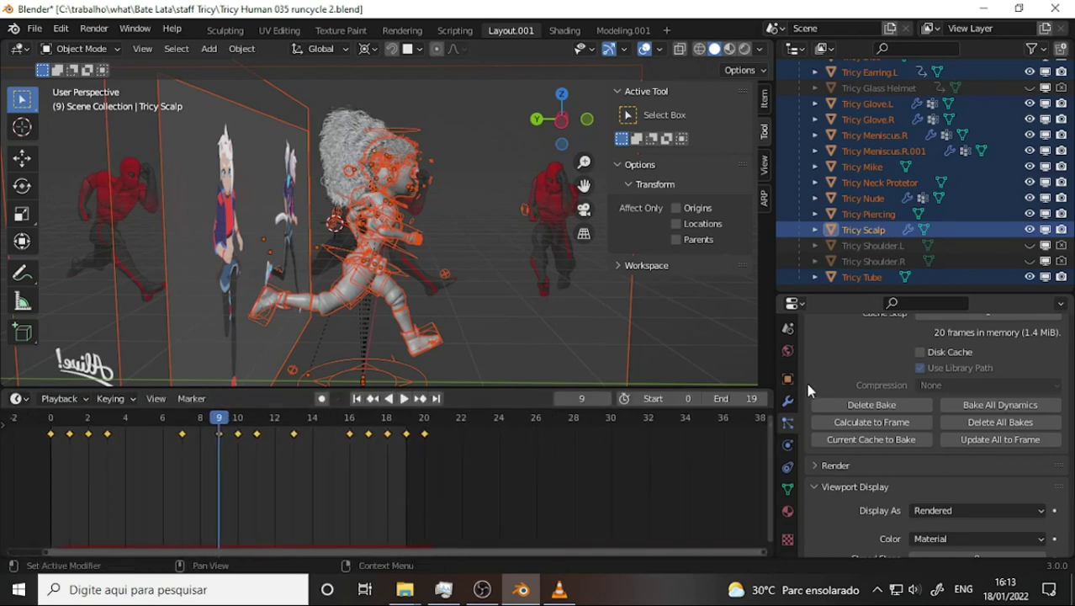
pyautogui.click(747, 399)
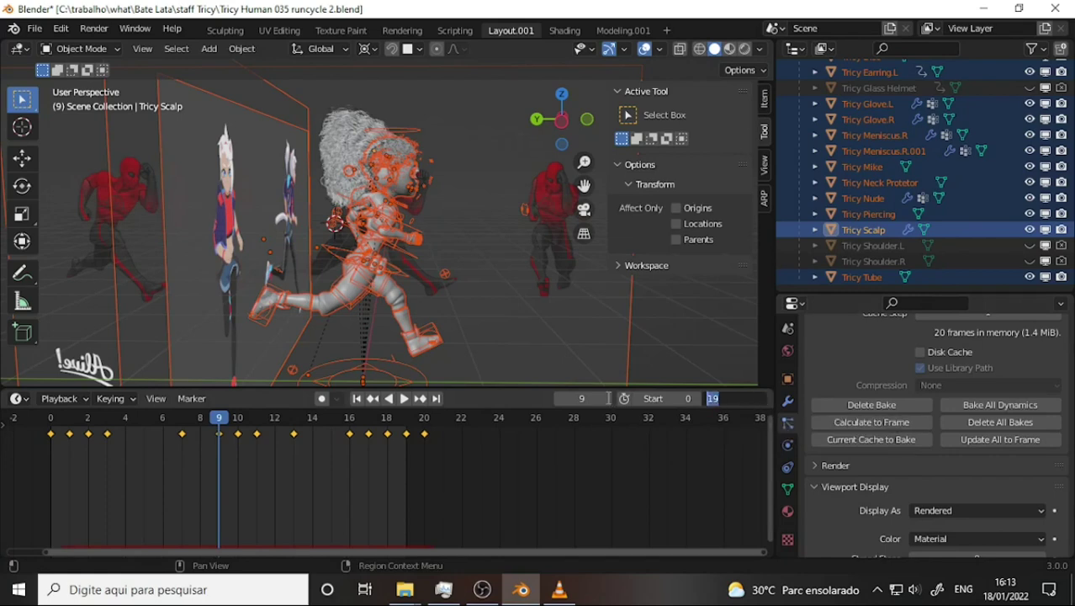
pyautogui.write('40')
pyautogui.press('Return')
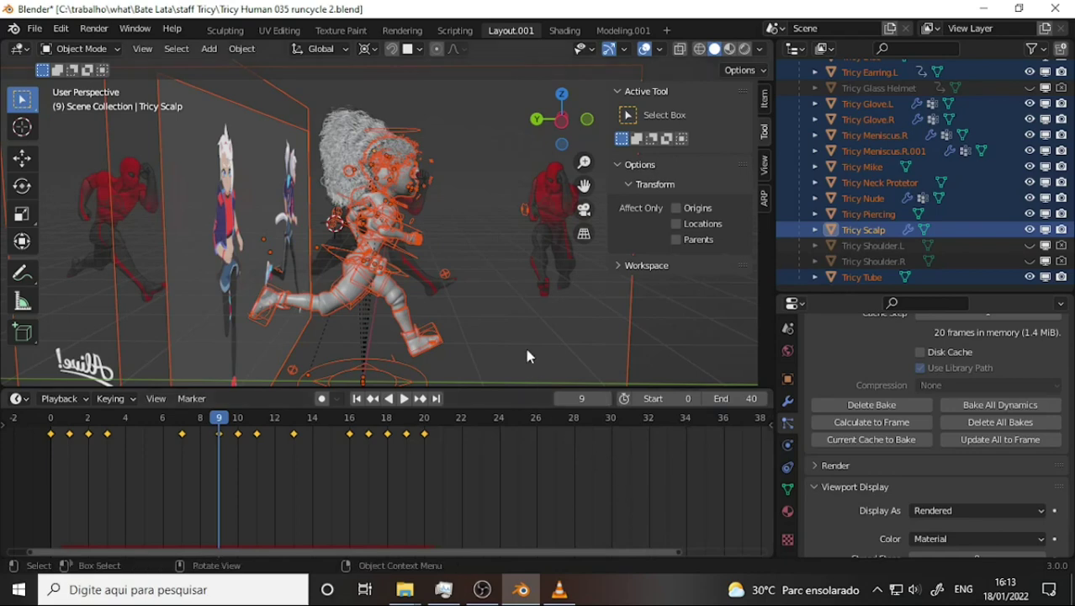
pyautogui.press('space')
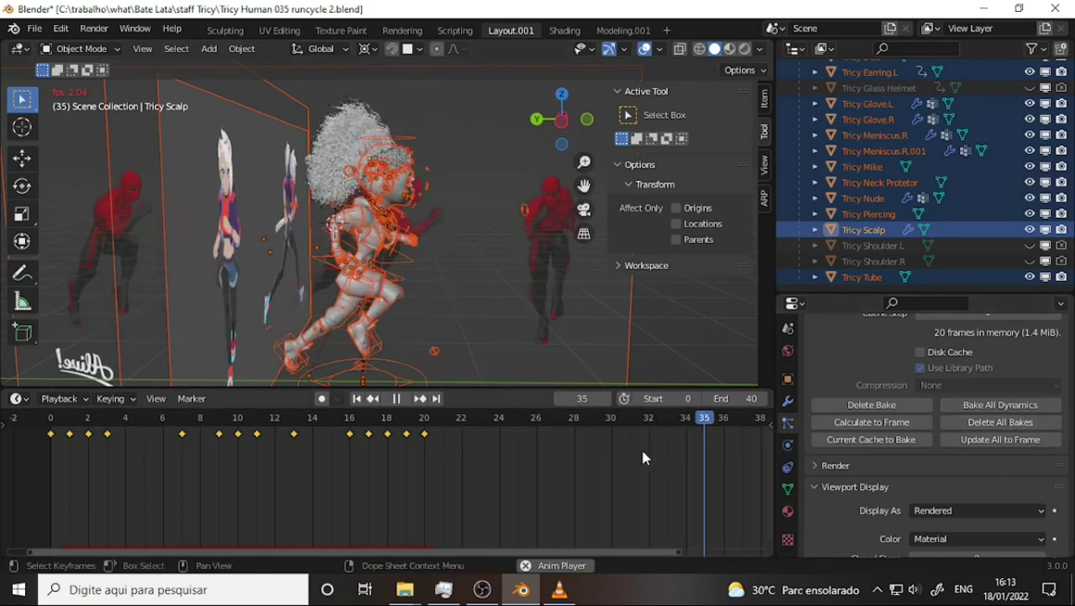
pyautogui.press('space')
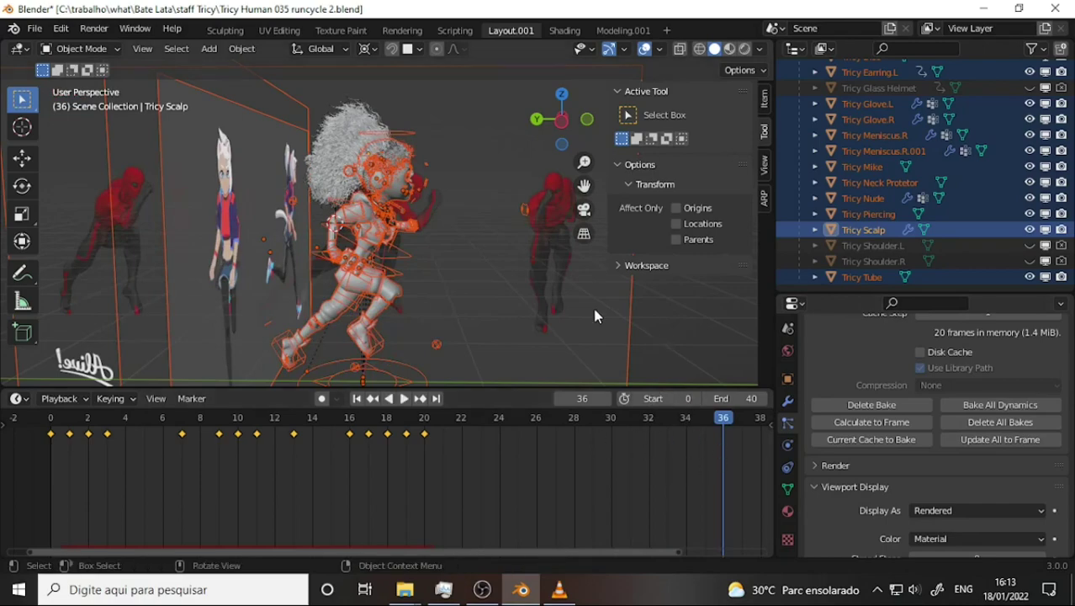
# - Orbit and zoom the 3D view around the running character and the other figures
pyautogui.moveTo(526, 286)
pyautogui.mouseDown(button='middle')
pyautogui.moveTo(402, 295)
pyautogui.moveTo(326, 280)
pyautogui.moveTo(551, 282)
pyautogui.moveTo(499, 286)
pyautogui.mouseUp(button='middle')
pyautogui.scroll(4, 500, 286)
pyautogui.scroll(-5, 514, 307)
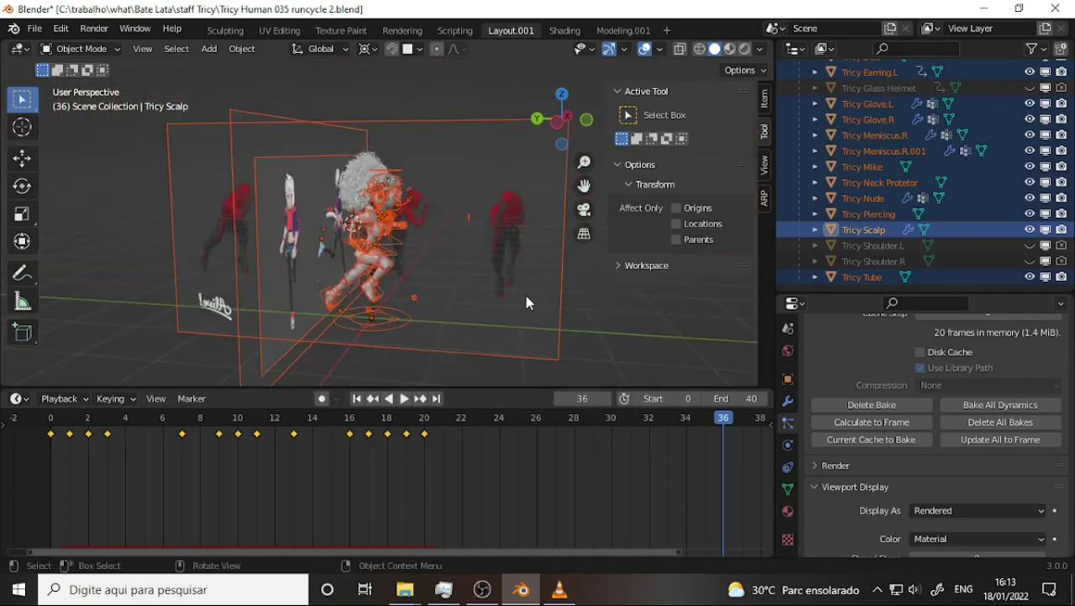
pyautogui.scroll(3, 525, 295)
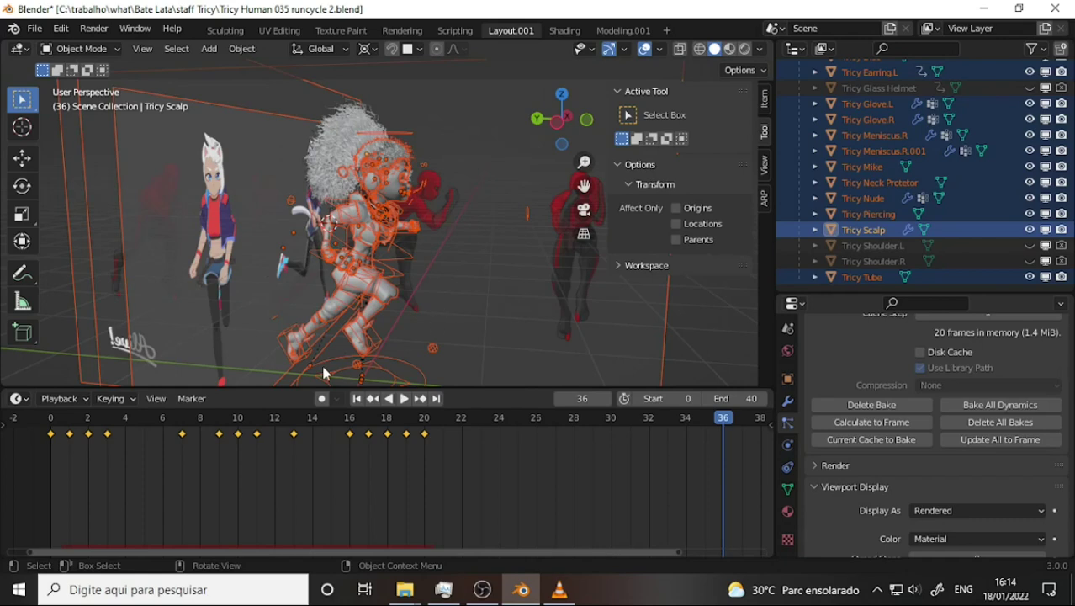
# - Play the 40-frame run cycle again and stop it at frame 28
pyautogui.press('space')
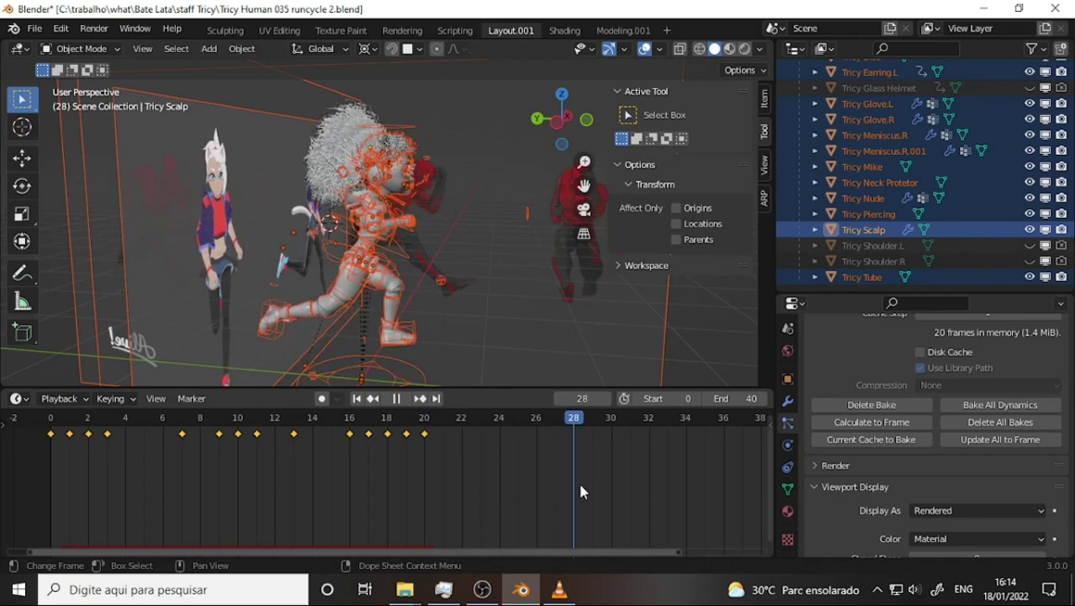
pyautogui.press('space')
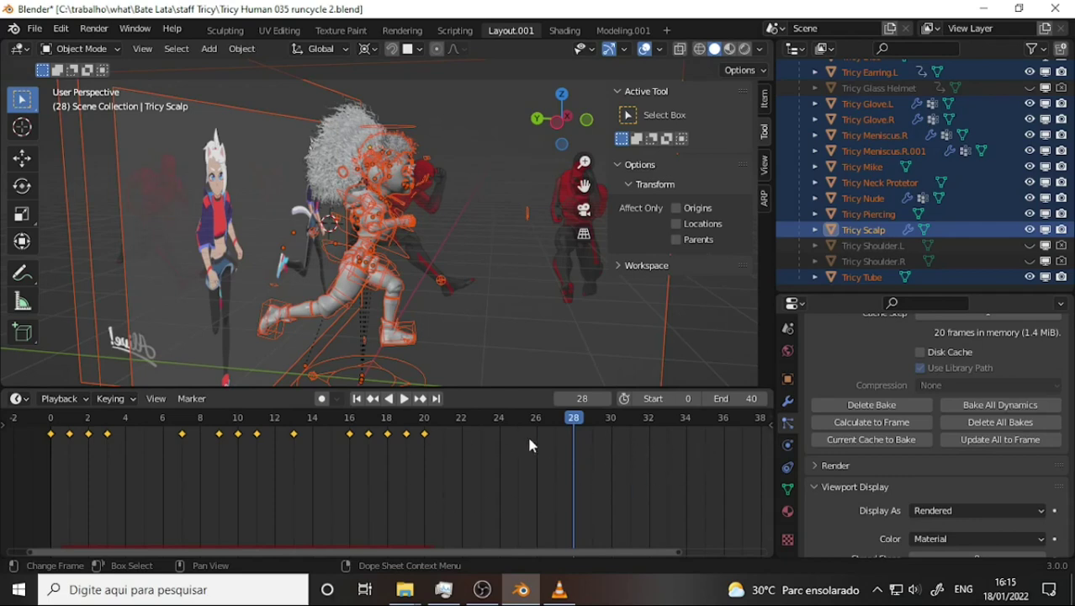
# - Change the scene end frame from 40 to 19
pyautogui.click(747, 399)
pyautogui.write('19')
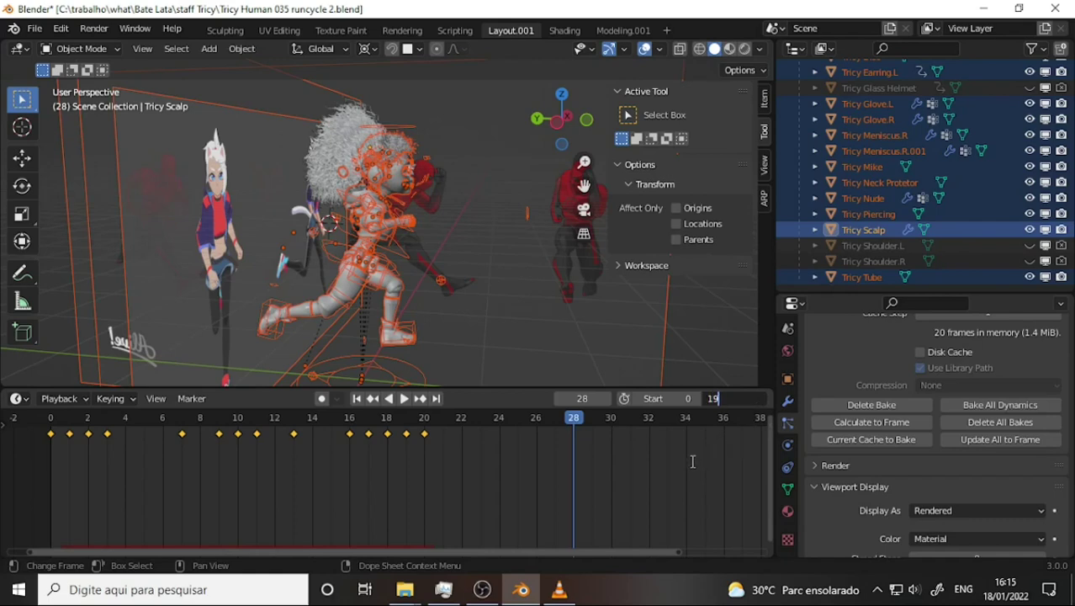
pyautogui.press('Return')
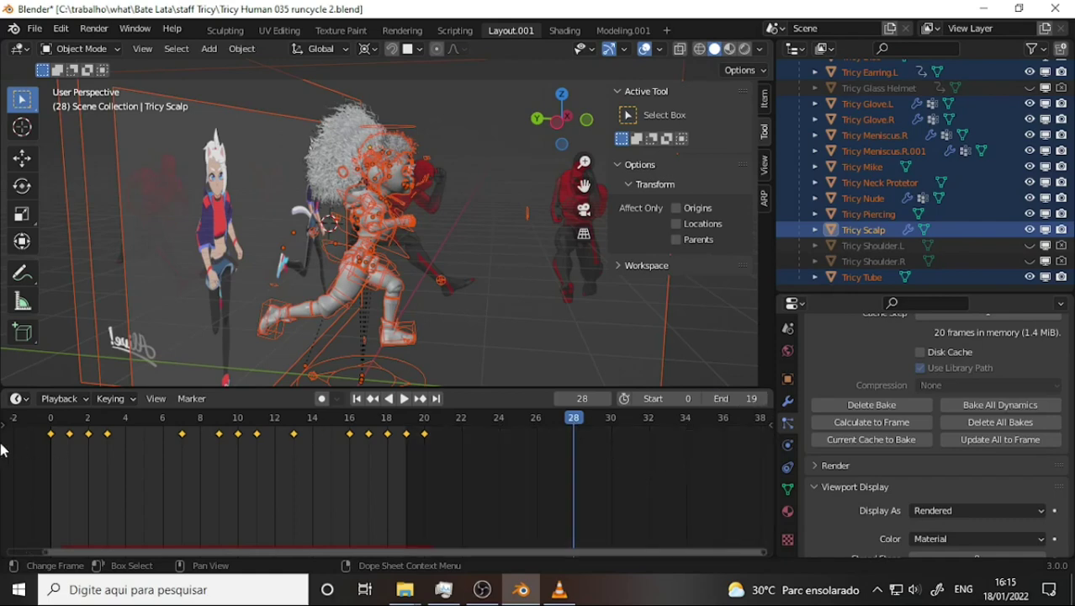
# - Play the shortened loop twice, stopping at frame 14
pyautogui.press('space')
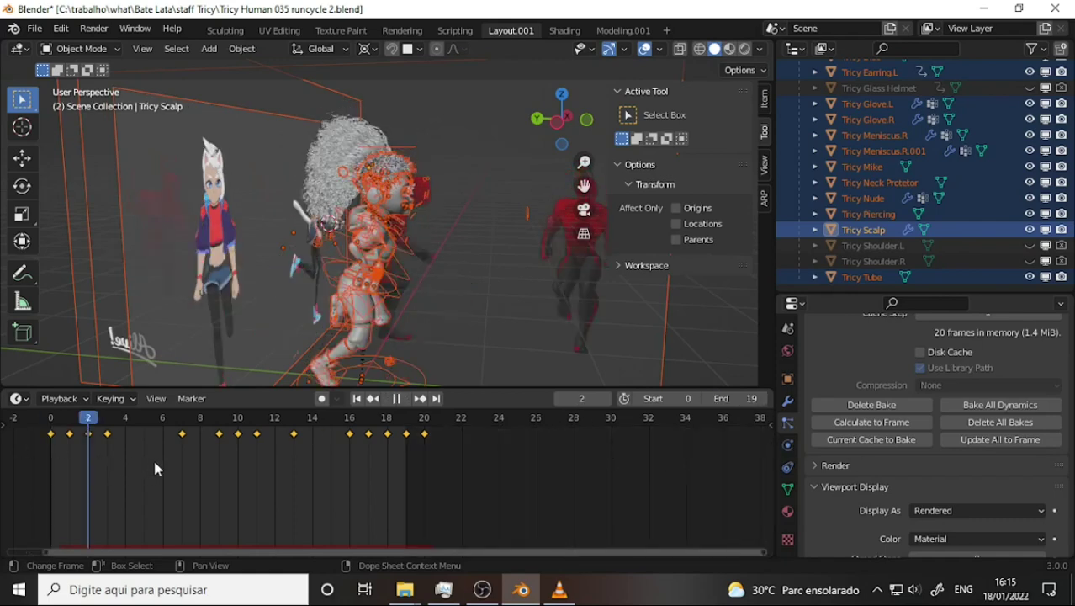
pyautogui.press('space')
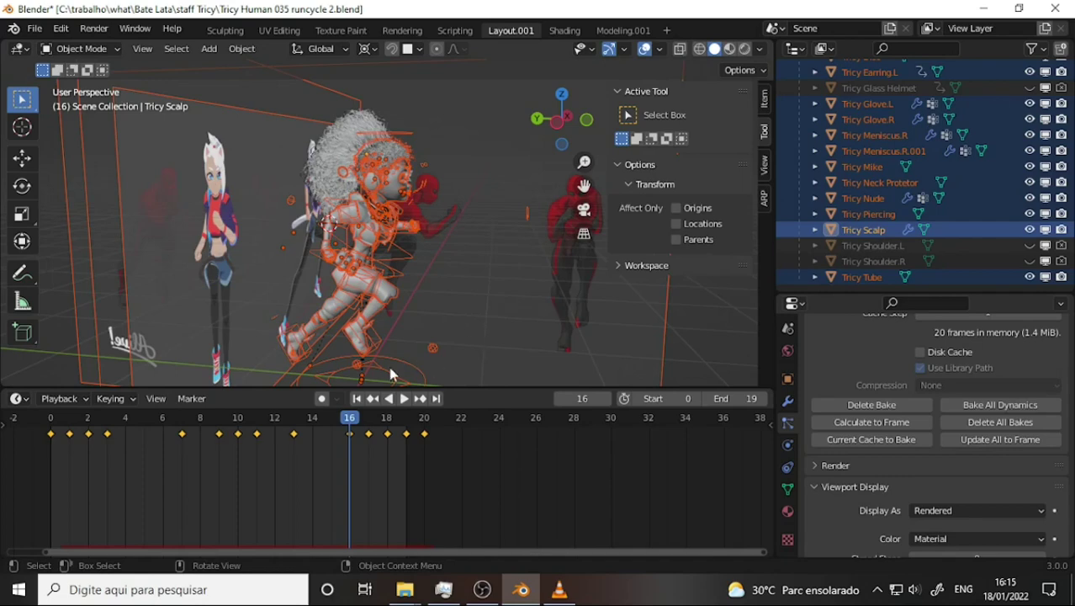
pyautogui.press('space')
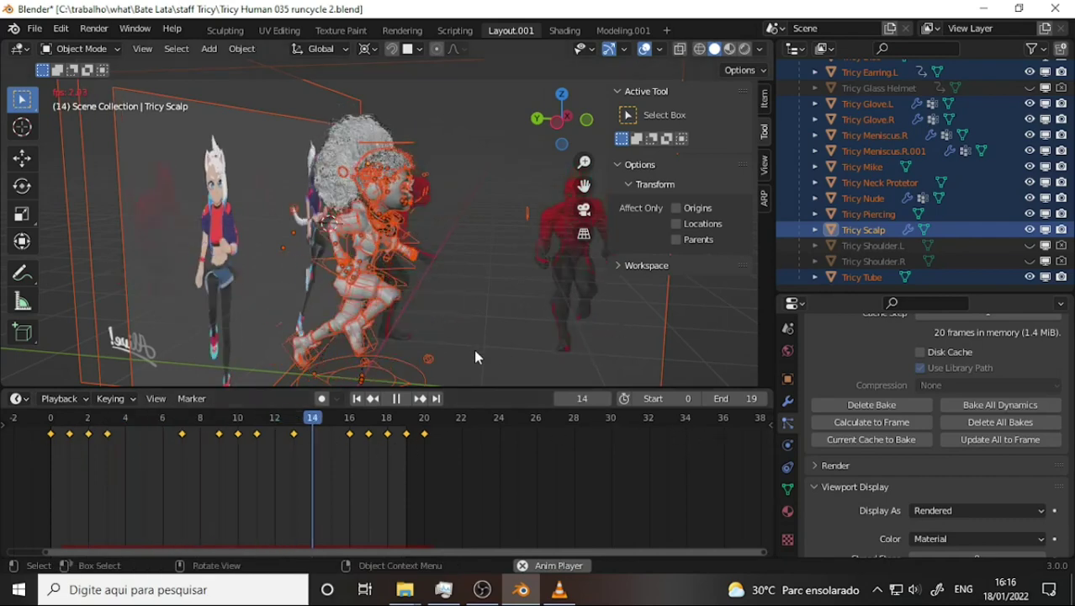
pyautogui.press('space')
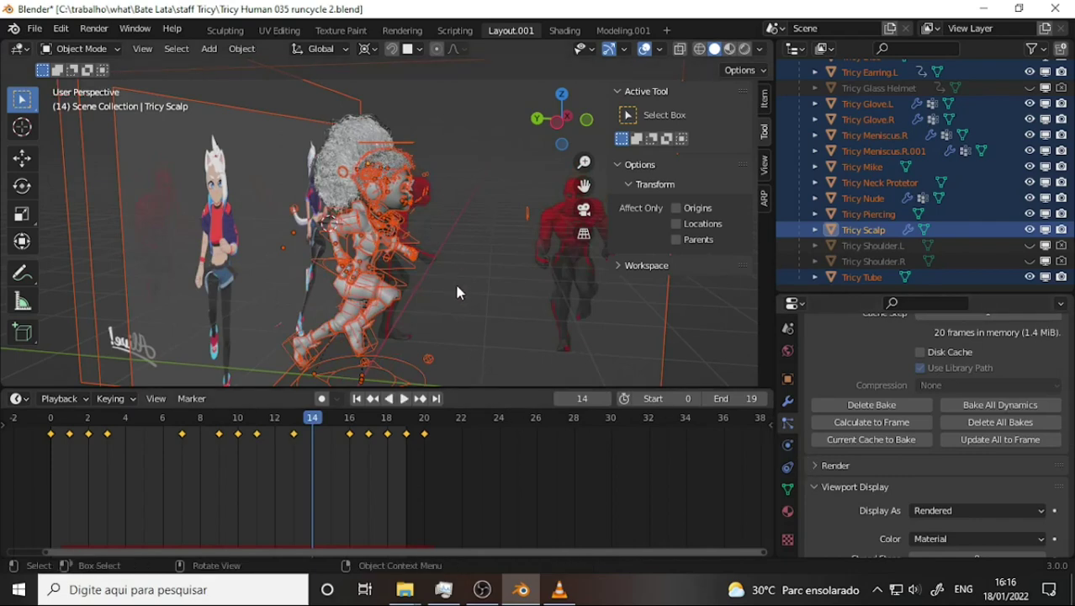
pyautogui.click(481, 589)
pyautogui.click(521, 589)
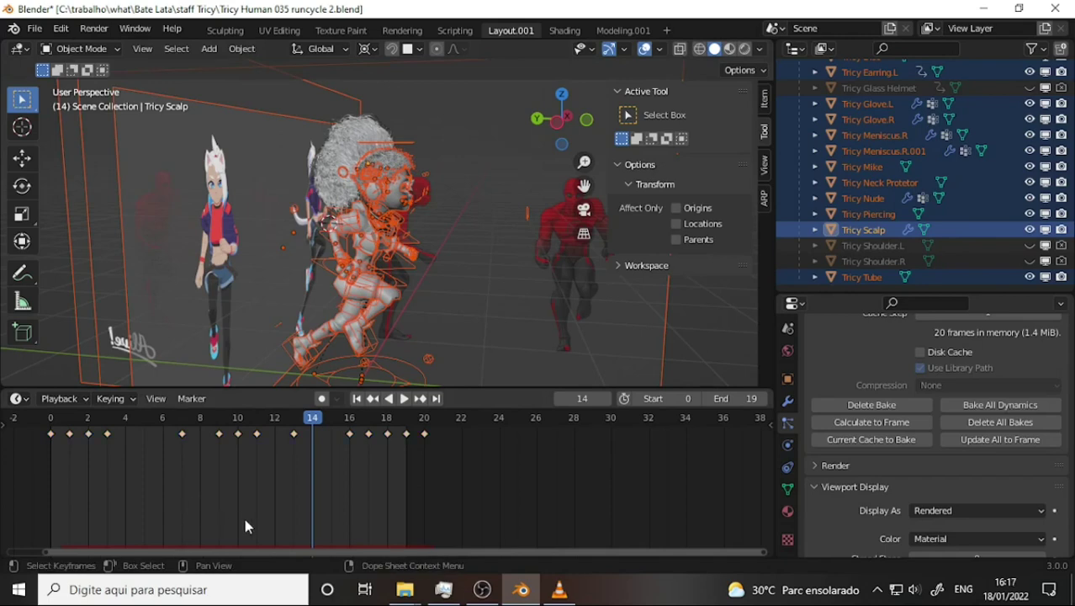
# - Switch to the Graph Editor, zoom in on the cycle's frames, and enlarge the editor
pyautogui.hotkey('ctrl', 'Tab')
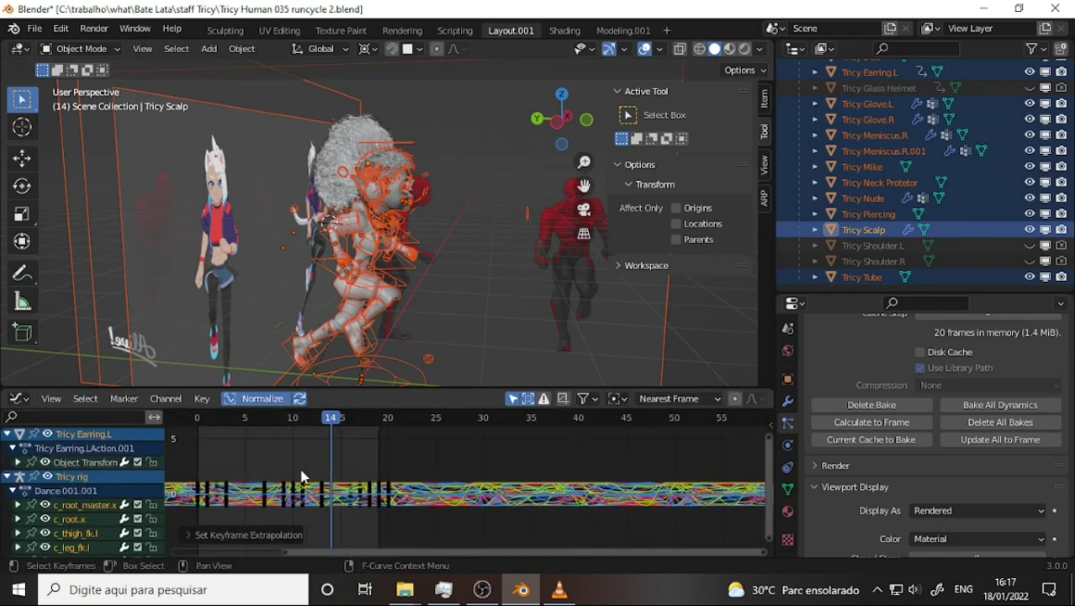
pyautogui.moveTo(303, 477)
pyautogui.keyDown('ctrl'); pyautogui.mouseDown(button='middle')
pyautogui.moveTo(605, 427)
pyautogui.moveTo(549, 448)
pyautogui.moveTo(501, 421)
pyautogui.mouseUp(button='middle'); pyautogui.keyUp('ctrl')
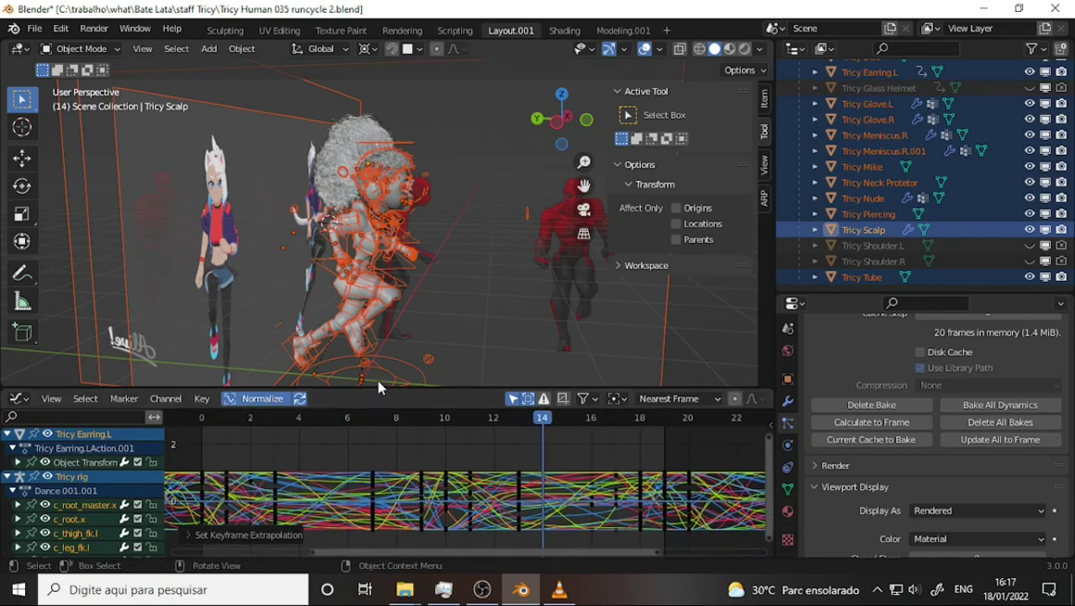
pyautogui.moveTo(383, 387); pyautogui.dragTo(384, 335)
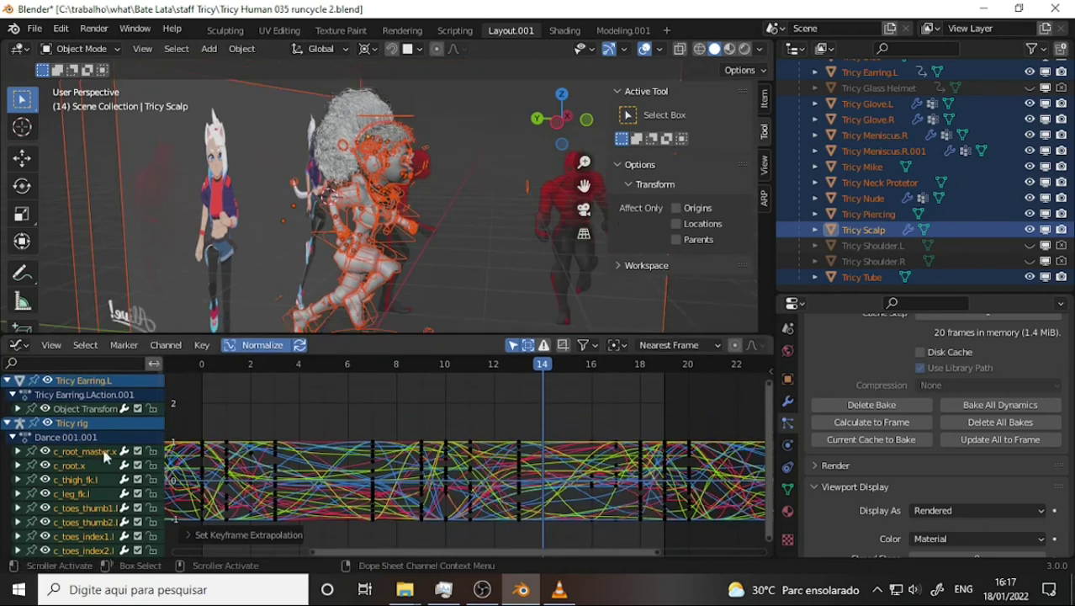
# - Scroll through the Tricy rig's Dance.001.001 channels with curves spanning frames 0–22
pyautogui.scroll(-10, 102, 450)
pyautogui.scroll(-5, 101, 444)
pyautogui.scroll(-5, 101, 443)
pyautogui.scroll(-5, 102, 443)
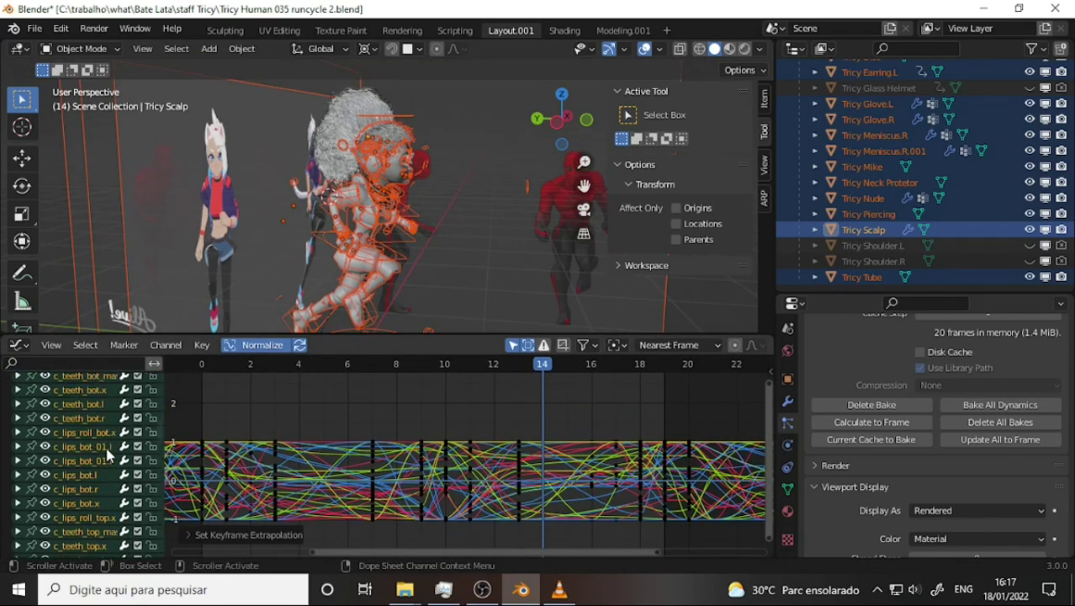
pyautogui.scroll(-5, 109, 446)
pyautogui.scroll(5, 116, 454)
pyautogui.scroll(5, 118, 456)
pyautogui.scroll(5, 122, 459)
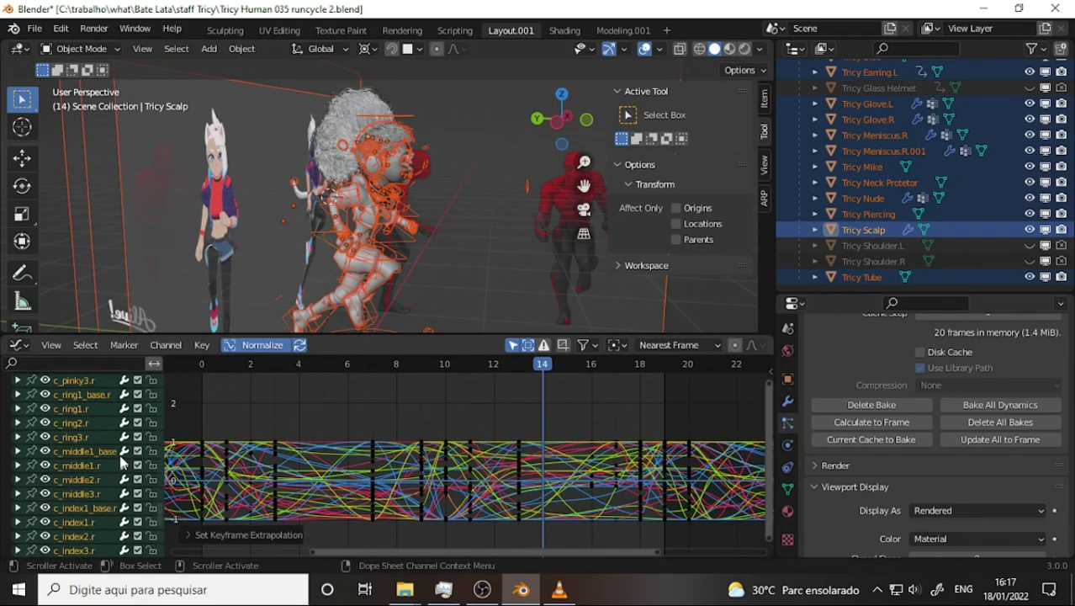
pyautogui.scroll(5, 124, 461)
pyautogui.scroll(-3, 132, 439)
pyautogui.scroll(-2, 140, 471)
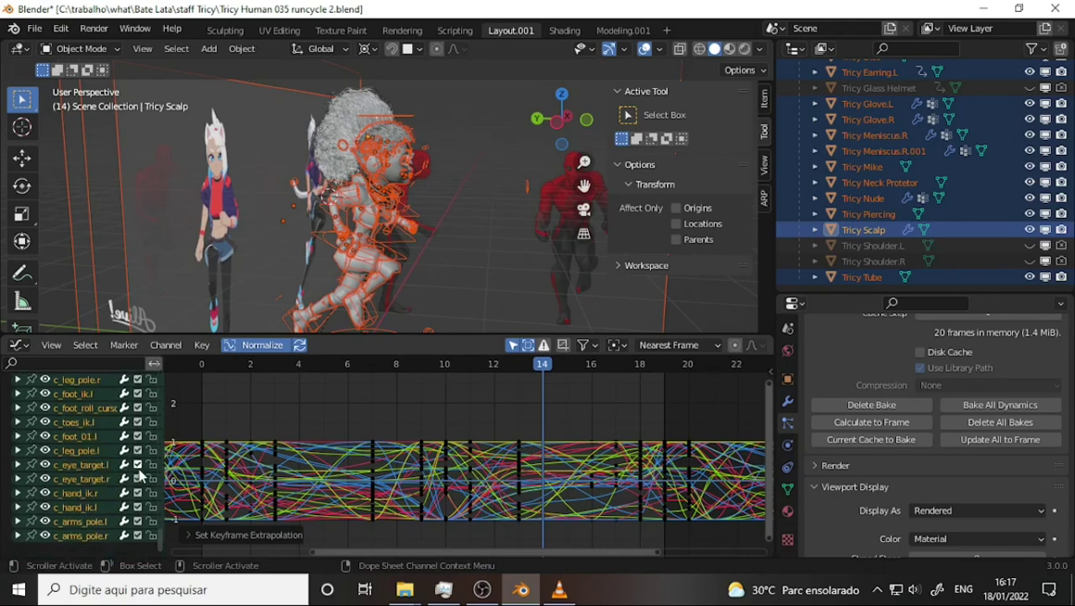
pyautogui.scroll(-3, 85, 478)
pyautogui.scroll(-3, 85, 477)
pyautogui.scroll(-3, 85, 477)
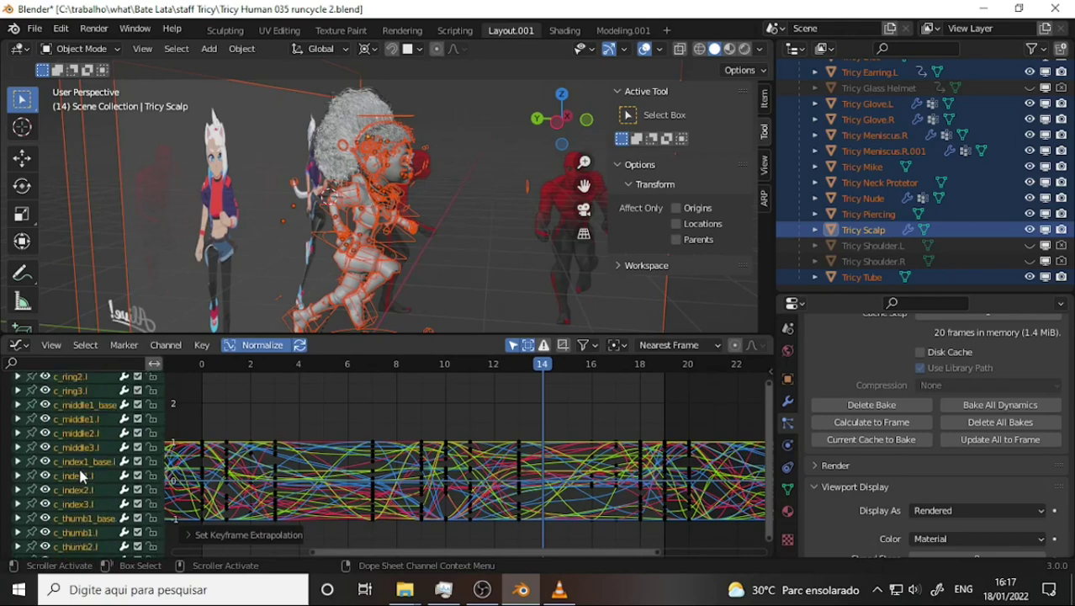
pyautogui.scroll(-3, 85, 478)
pyautogui.scroll(3, 85, 477)
pyautogui.scroll(3, 89, 476)
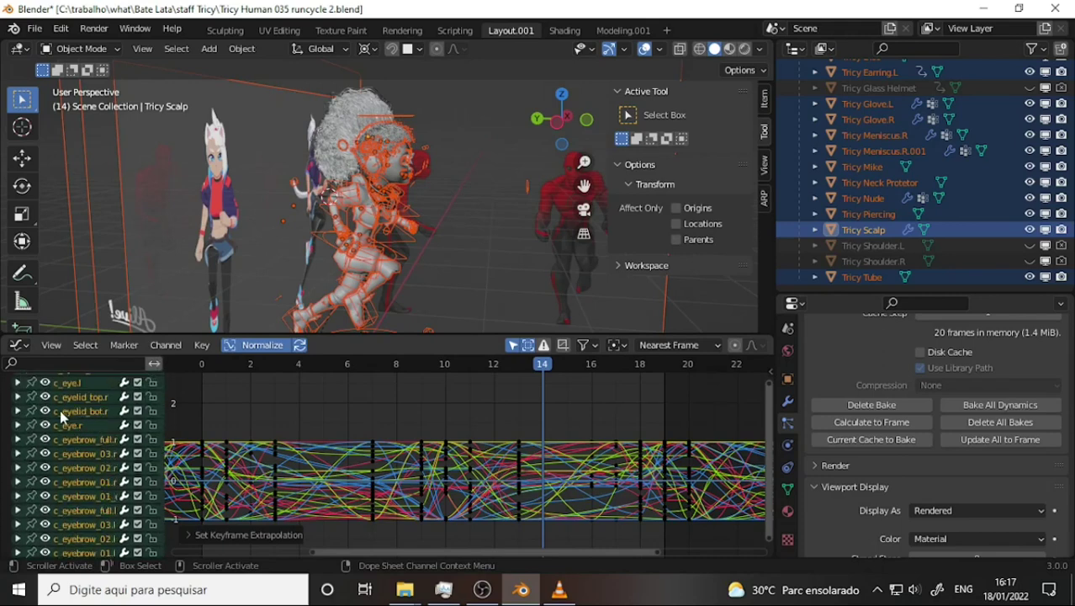
pyautogui.scroll(2, 97, 467)
pyautogui.scroll(2, 100, 458)
pyautogui.scroll(2, 102, 455)
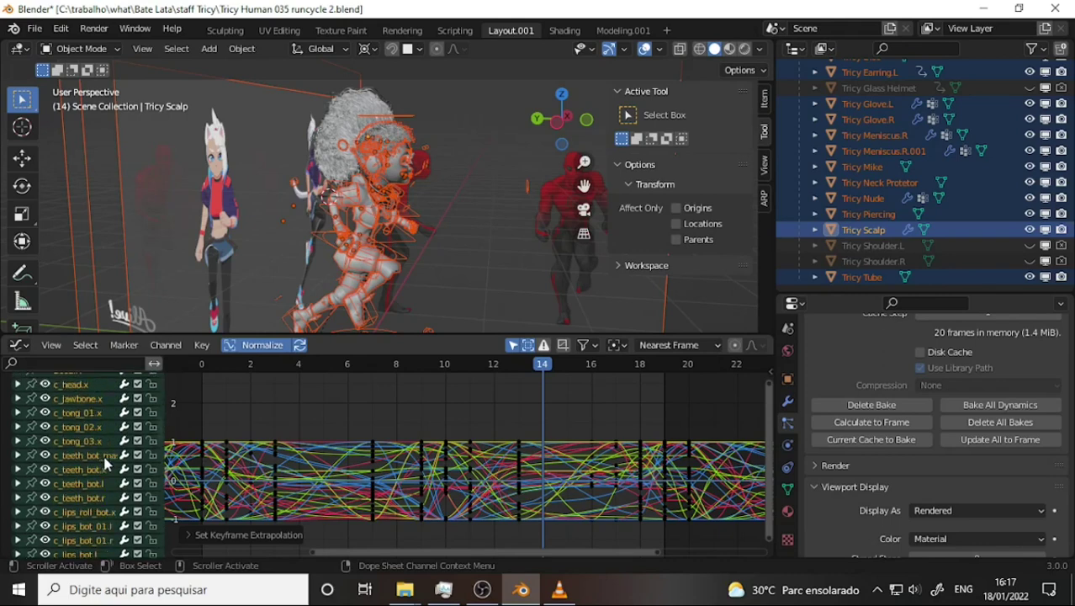
pyautogui.scroll(2, 108, 469)
pyautogui.scroll(3, 105, 463)
pyautogui.scroll(3, 100, 455)
pyautogui.scroll(3, 94, 446)
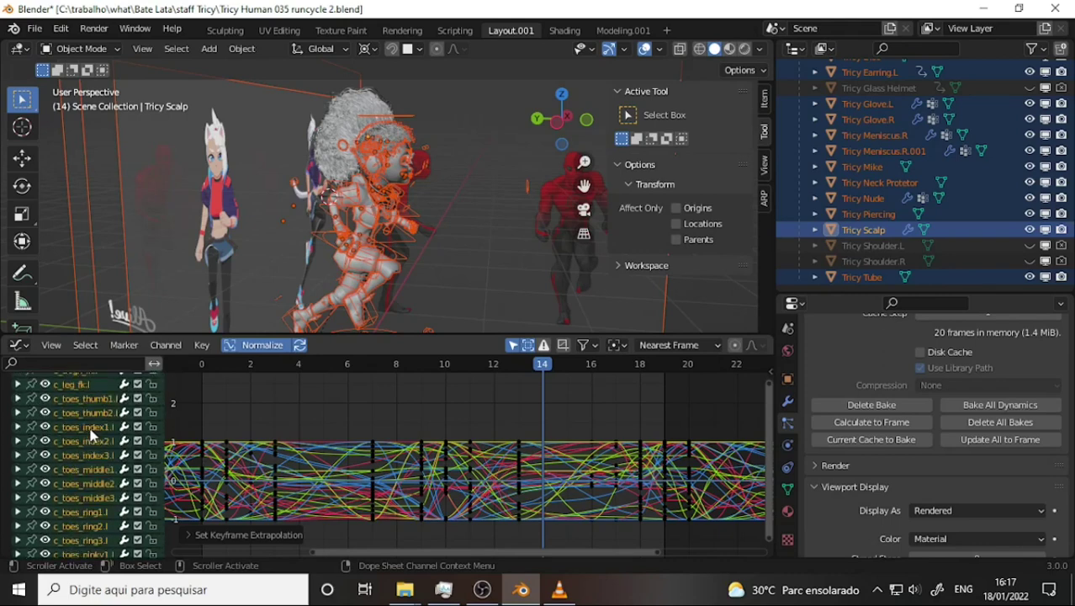
pyautogui.scroll(3, 92, 437)
pyautogui.scroll(-2, 95, 438)
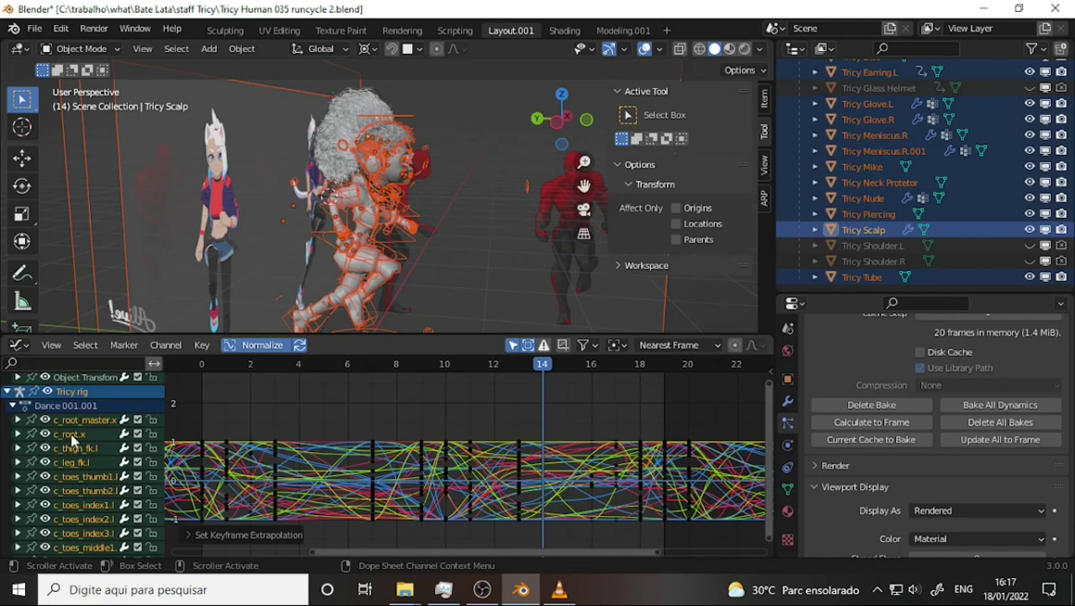
# - Select the c_root.x channel and hide every other curve in the graph
pyautogui.click(72, 435)
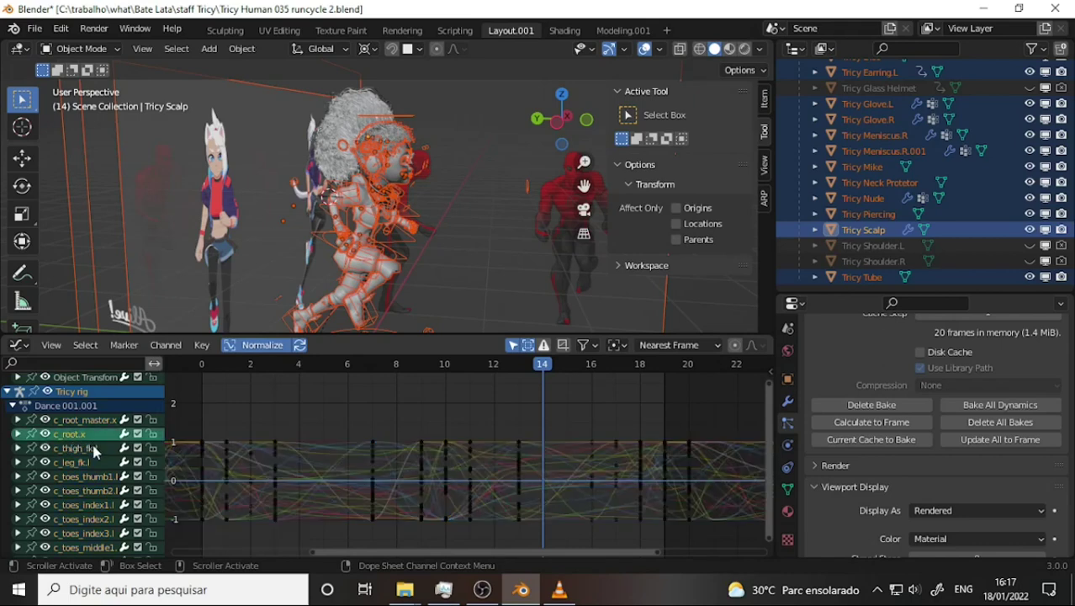
pyautogui.hotkey('alt', 'a')
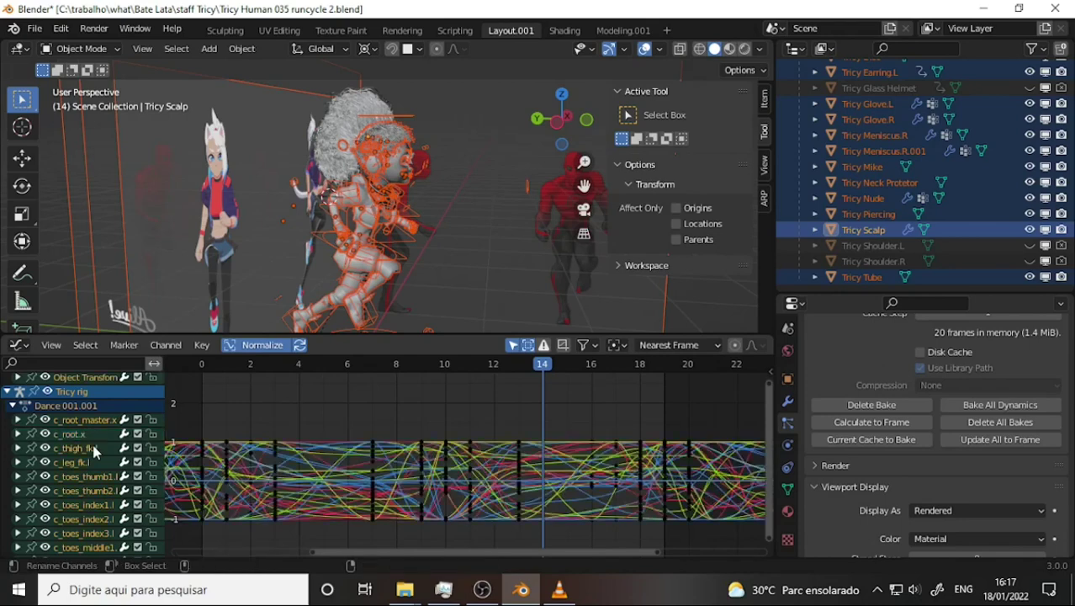
pyautogui.press('h')
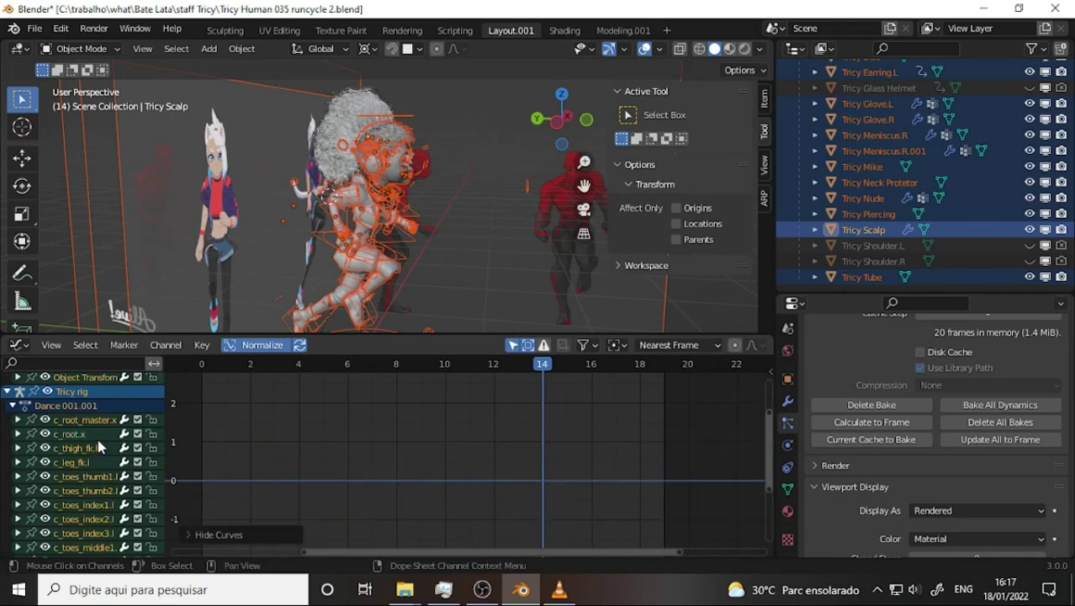
pyautogui.click(78, 436)
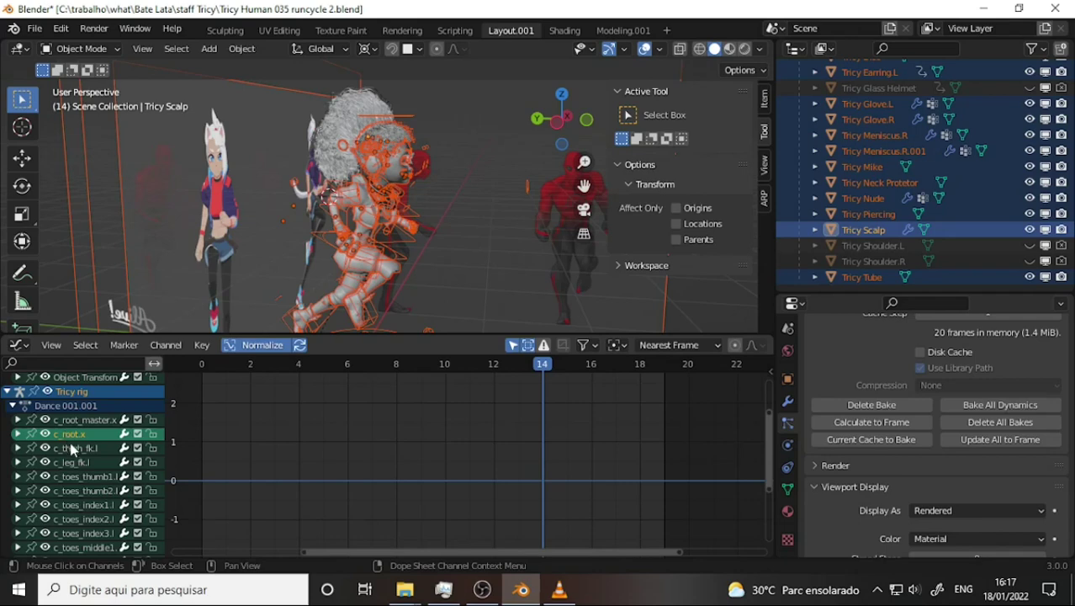
# - Expand c_root.x and show its X/Y/Z Location and X/Y/Z Euler Rotation curves
pyautogui.click(17, 433)
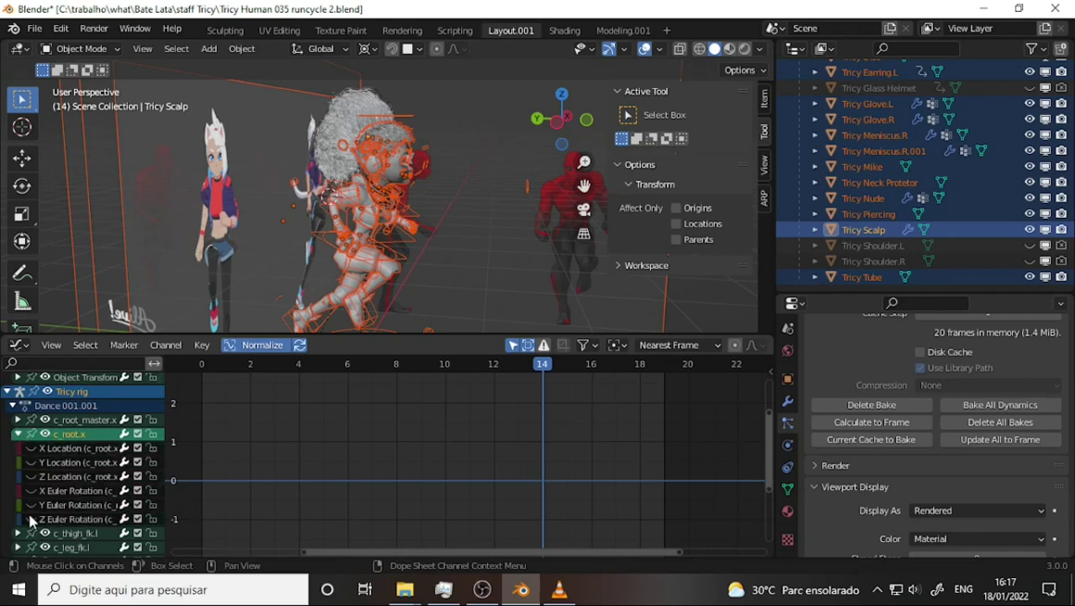
pyautogui.click(31, 462)
pyautogui.click(31, 447)
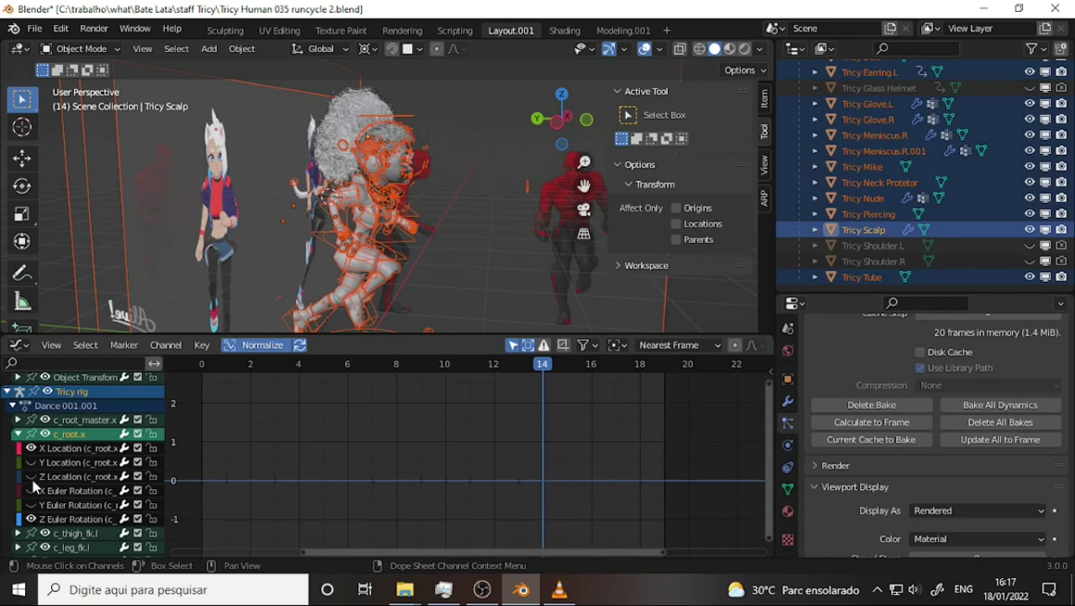
pyautogui.click(31, 491)
pyautogui.click(32, 462)
pyautogui.click(31, 476)
pyautogui.click(32, 505)
pyautogui.scroll(-3, 99, 482)
pyautogui.scroll(3, 98, 482)
pyautogui.click(402, 265)
pyautogui.hotkey('ctrl', 'Tab')
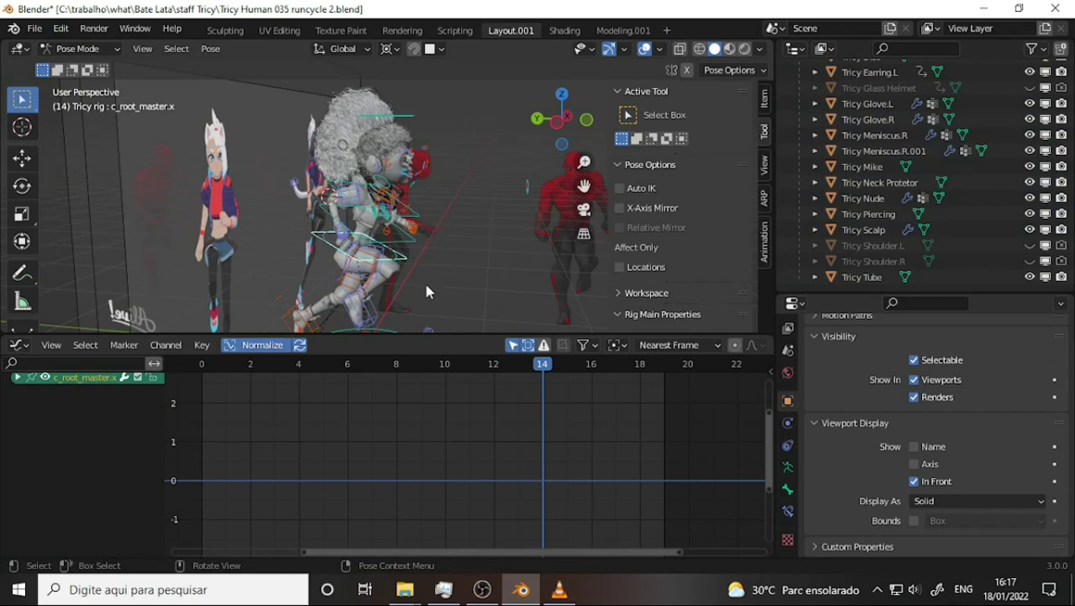
pyautogui.click(16, 377)
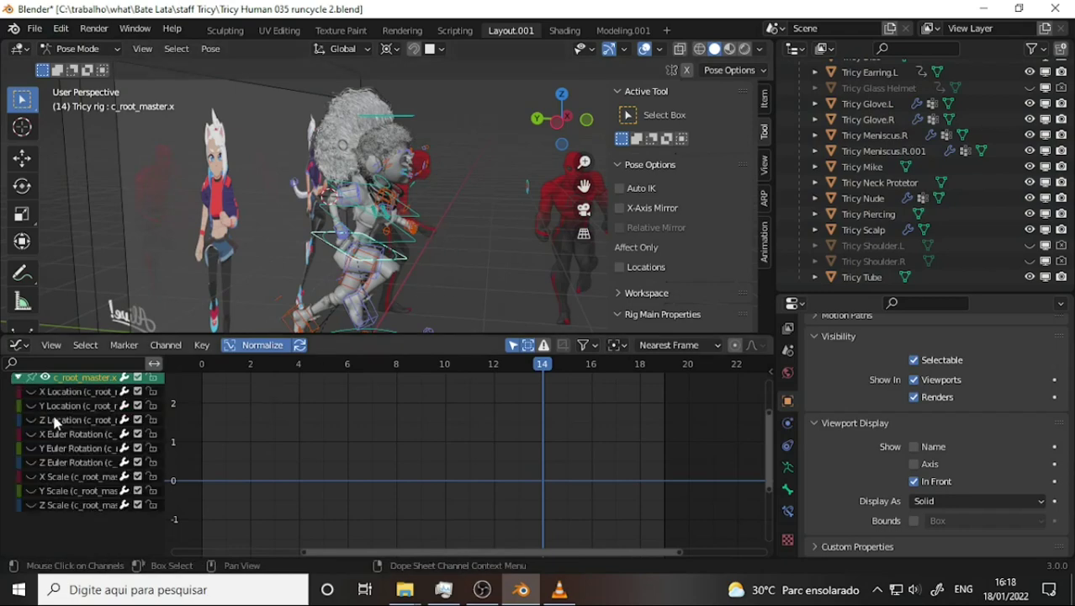
pyautogui.click(32, 462)
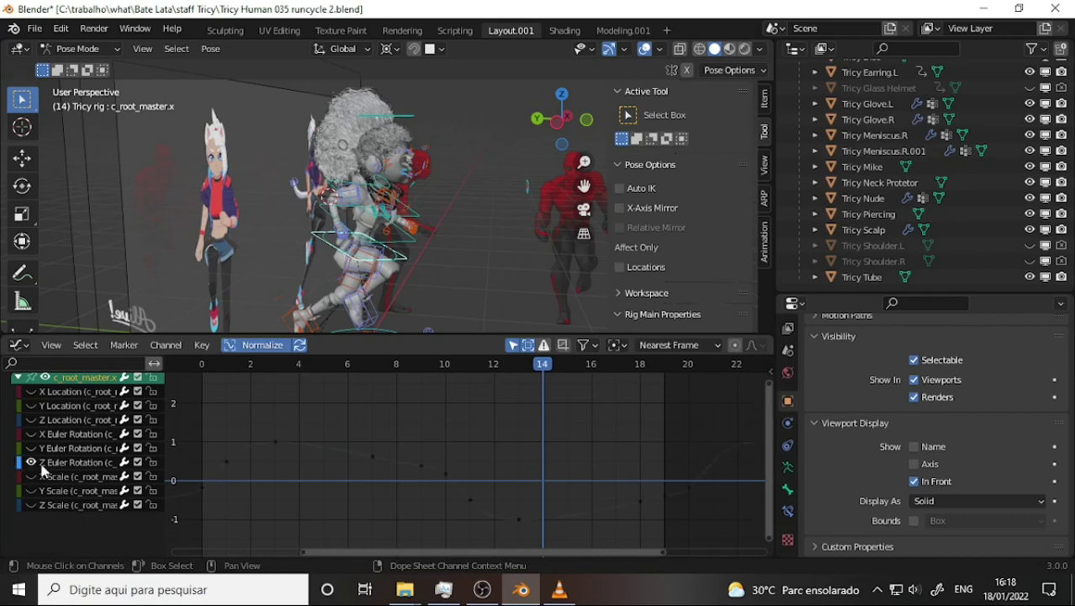
pyautogui.click(32, 447)
pyautogui.click(32, 434)
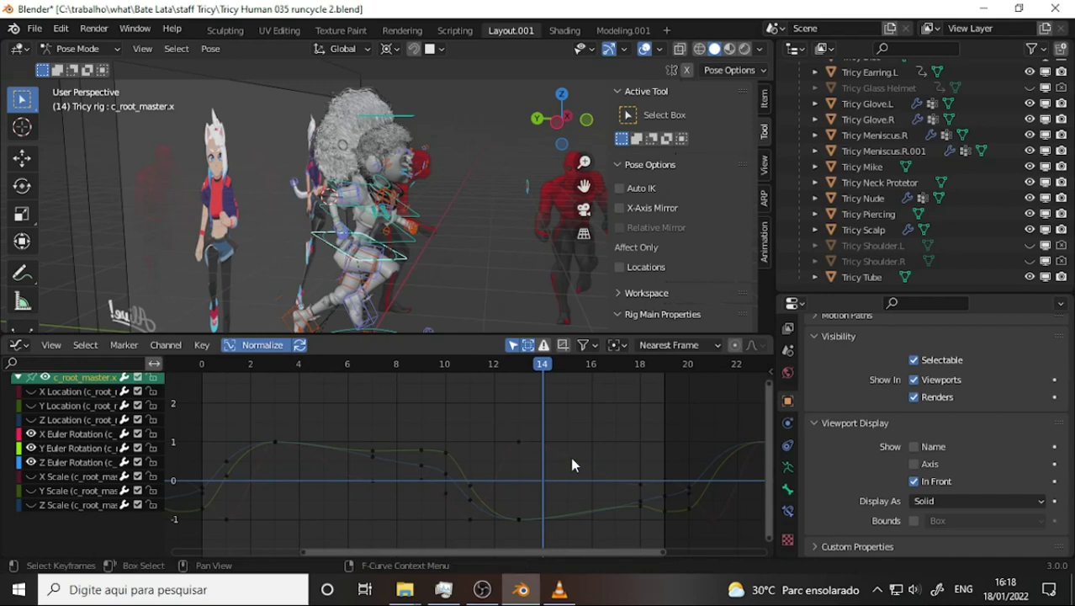
pyautogui.click(483, 589)
pyautogui.click(483, 589)
pyautogui.click(559, 589)
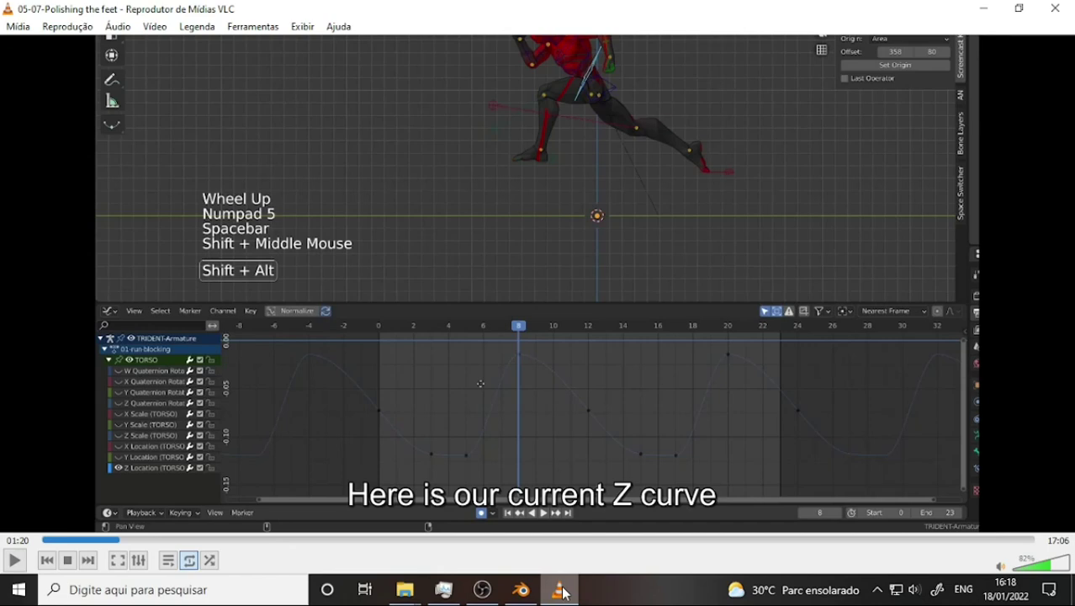
pyautogui.click(561, 590)
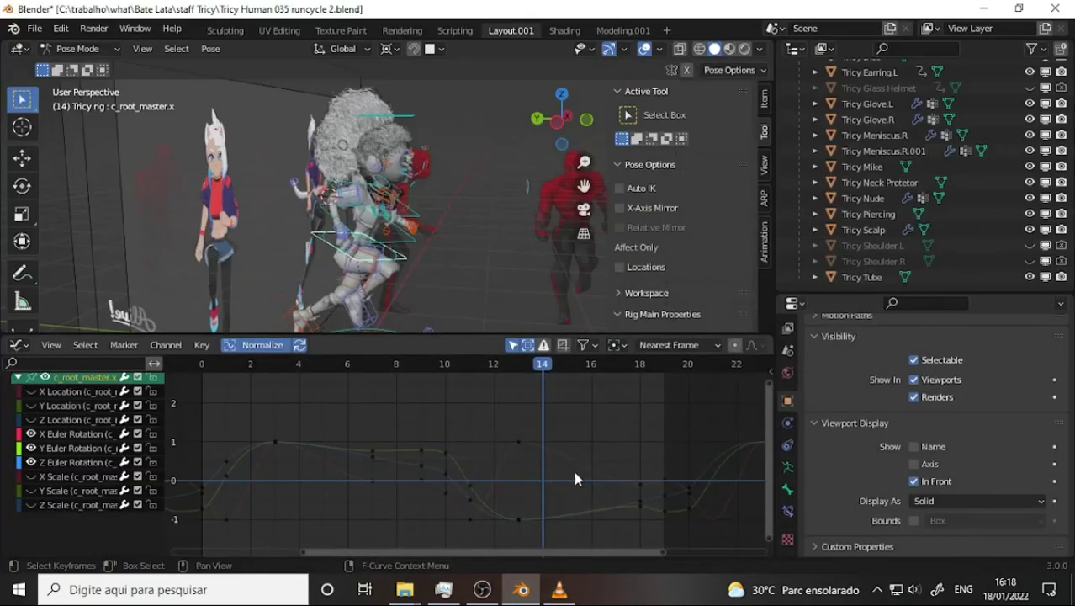
# - Play the run cycle from frame 2, stop at frame 16, and box-select all root keyframes
pyautogui.click(245, 377)
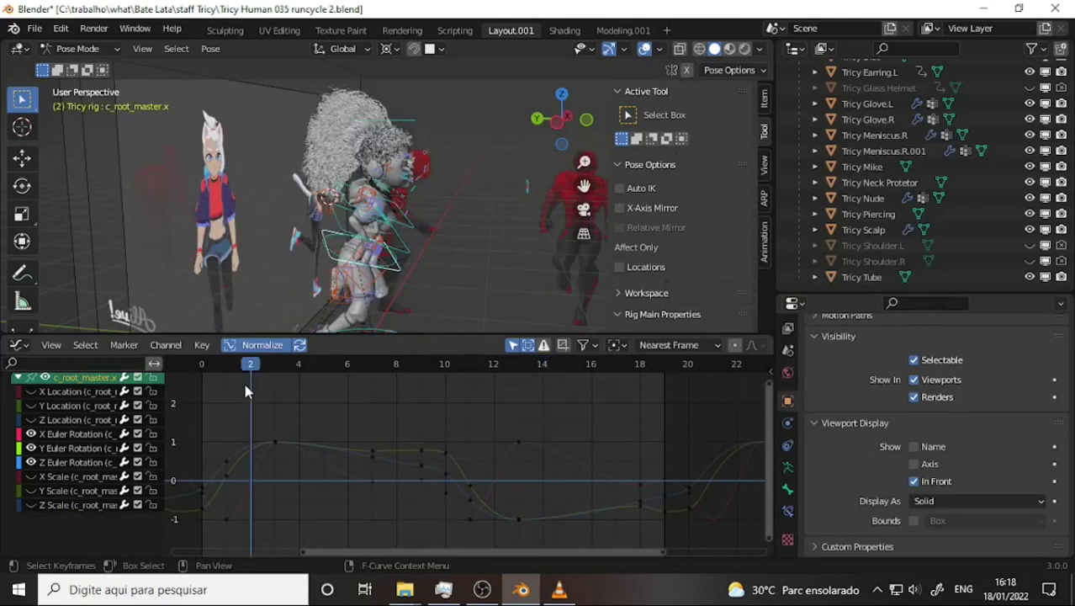
pyautogui.press('space')
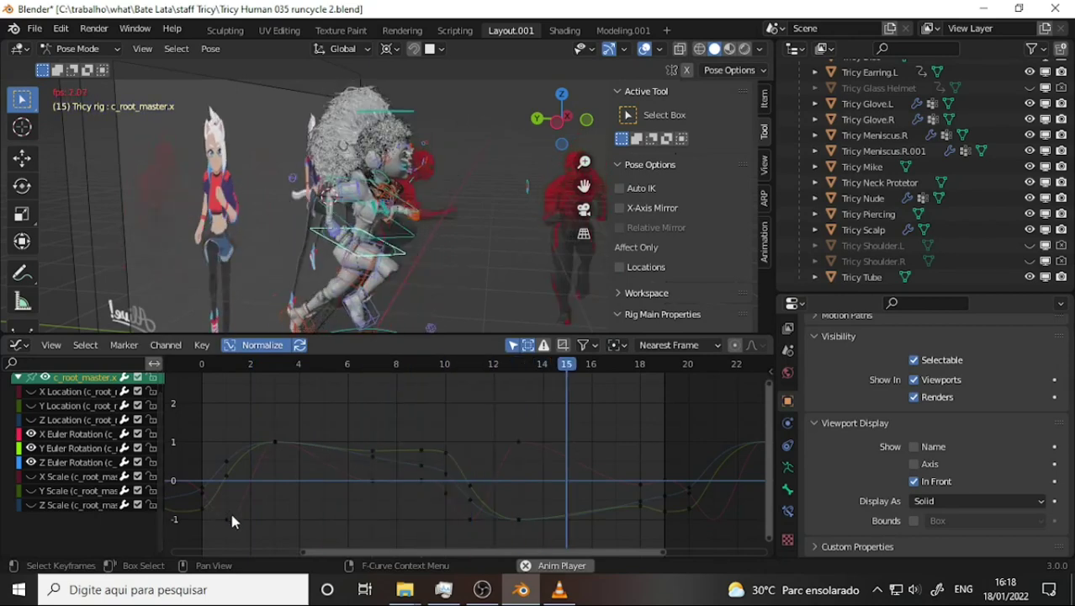
pyautogui.press('space')
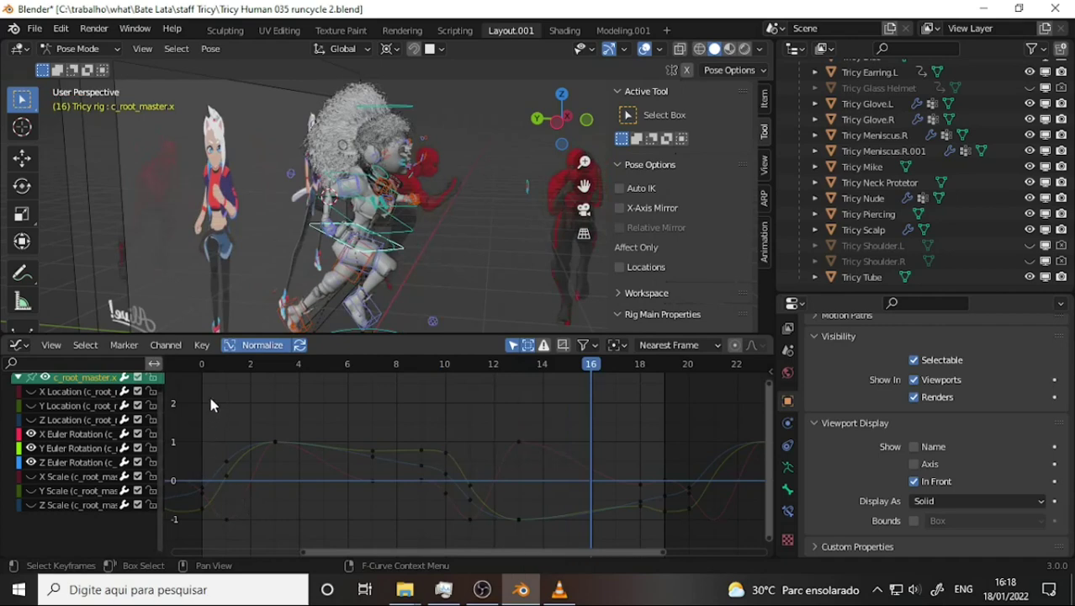
pyautogui.moveTo(197, 395)
pyautogui.mouseDown()
pyautogui.moveTo(669, 572)
pyautogui.moveTo(695, 546)
pyautogui.mouseUp()
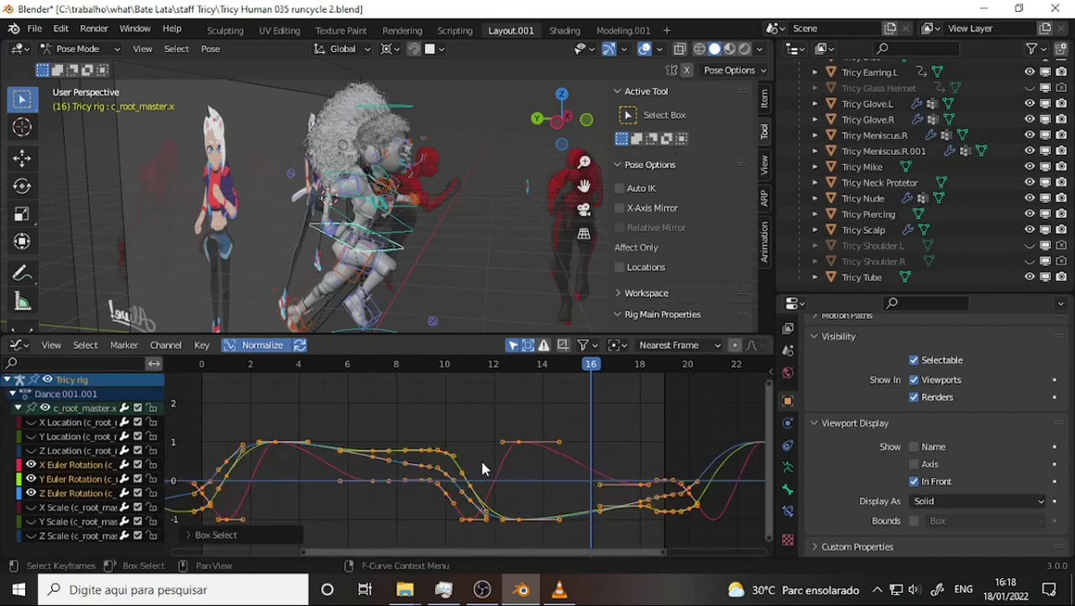
# - Move the selected root keyframes, then hide the X and Y Euler Rotation curves
pyautogui.press('g')
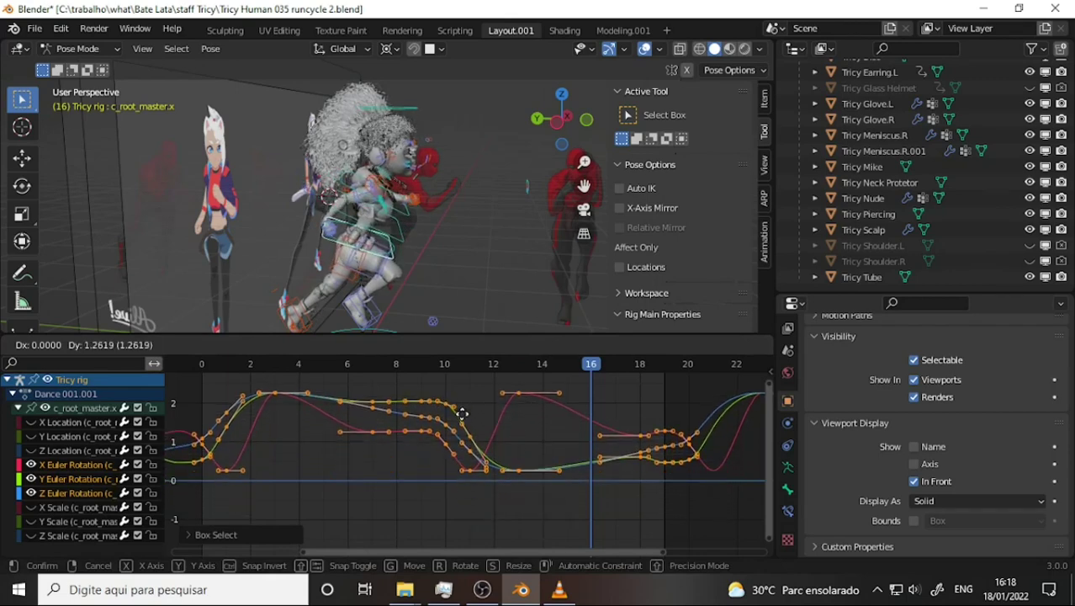
pyautogui.click(461, 414)
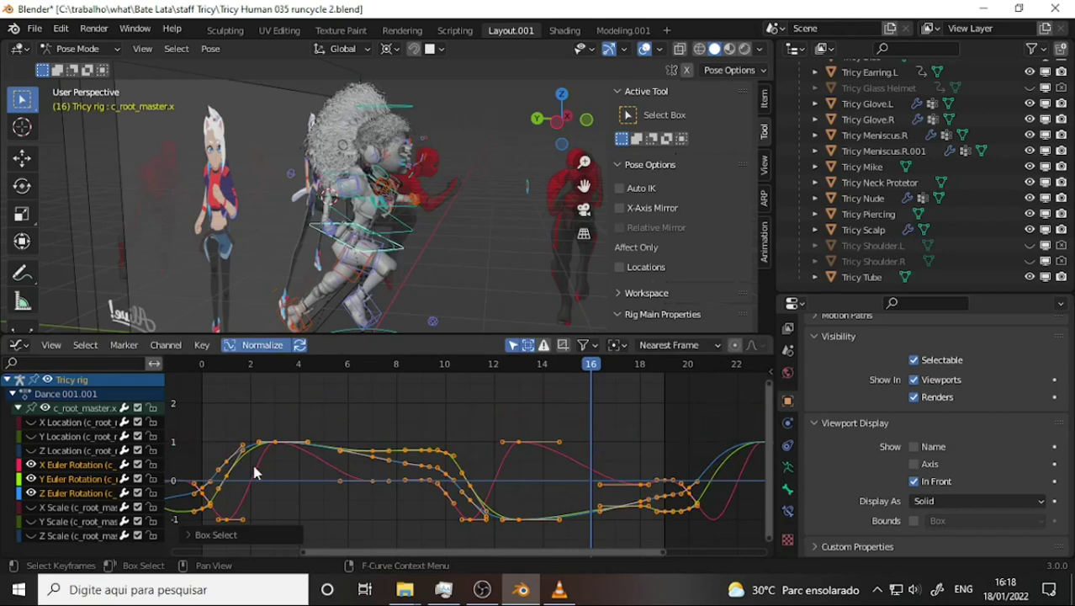
pyautogui.click(30, 464)
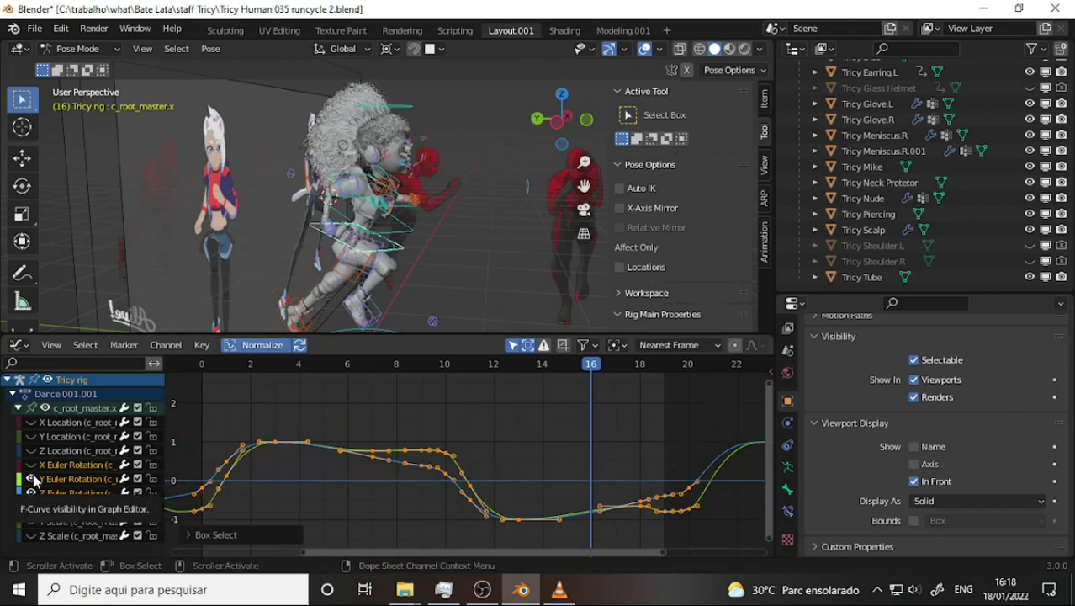
pyautogui.click(30, 479)
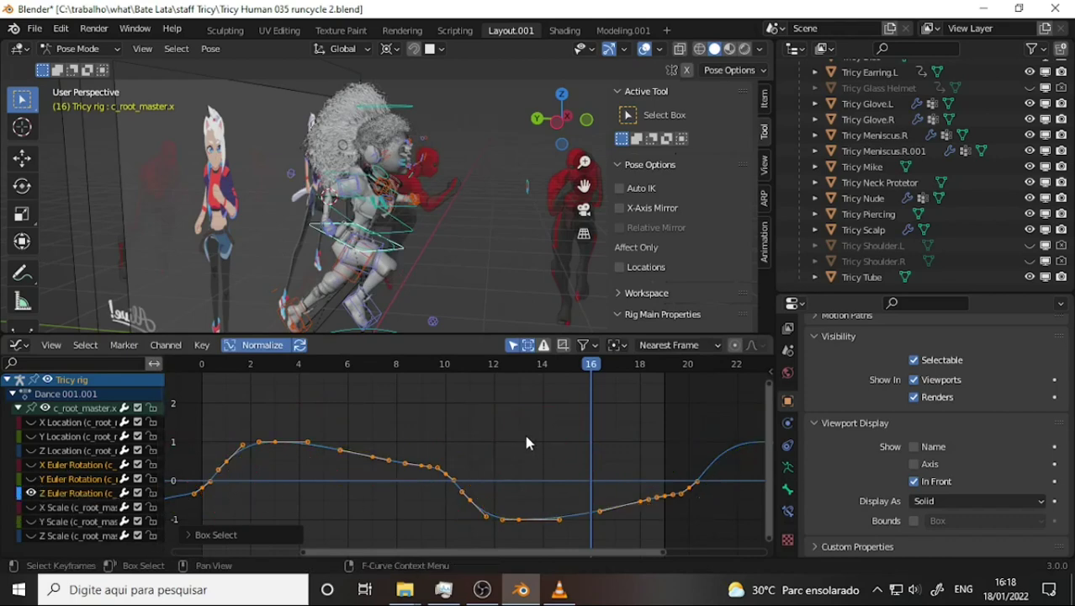
# - Raise the Y Euler Rotation keys slightly, then leave only the Z Location curve visible
pyautogui.press('g')
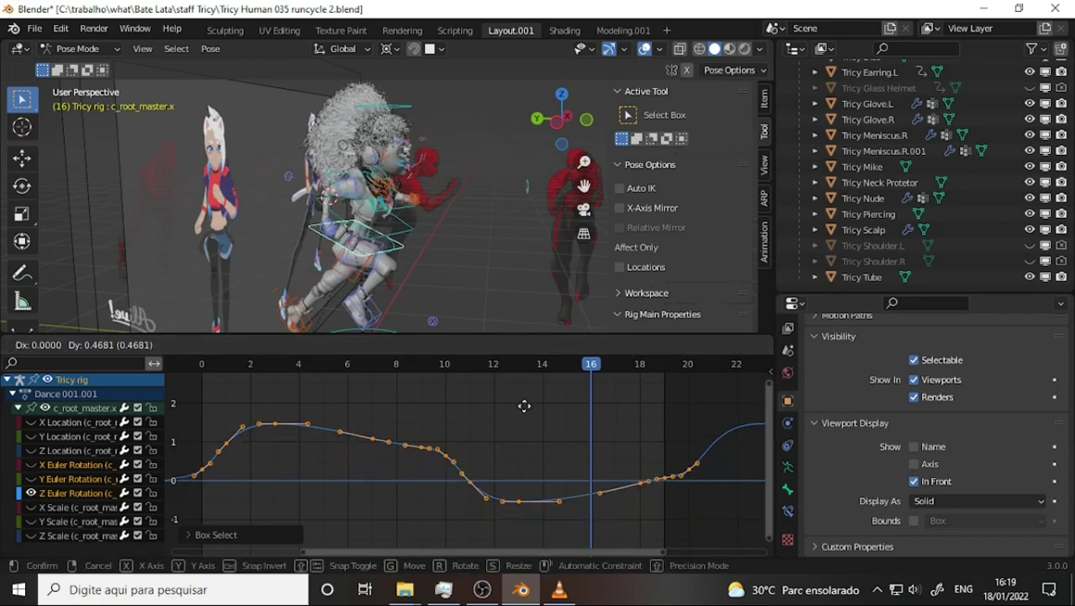
pyautogui.rightClick(524, 405)
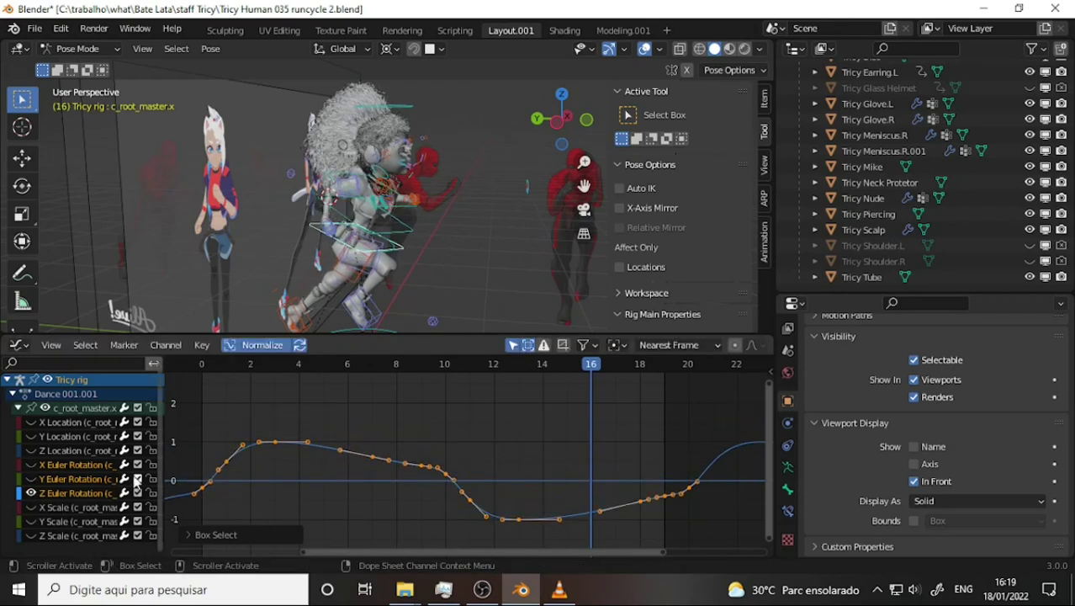
pyautogui.click(30, 479)
pyautogui.click(80, 480)
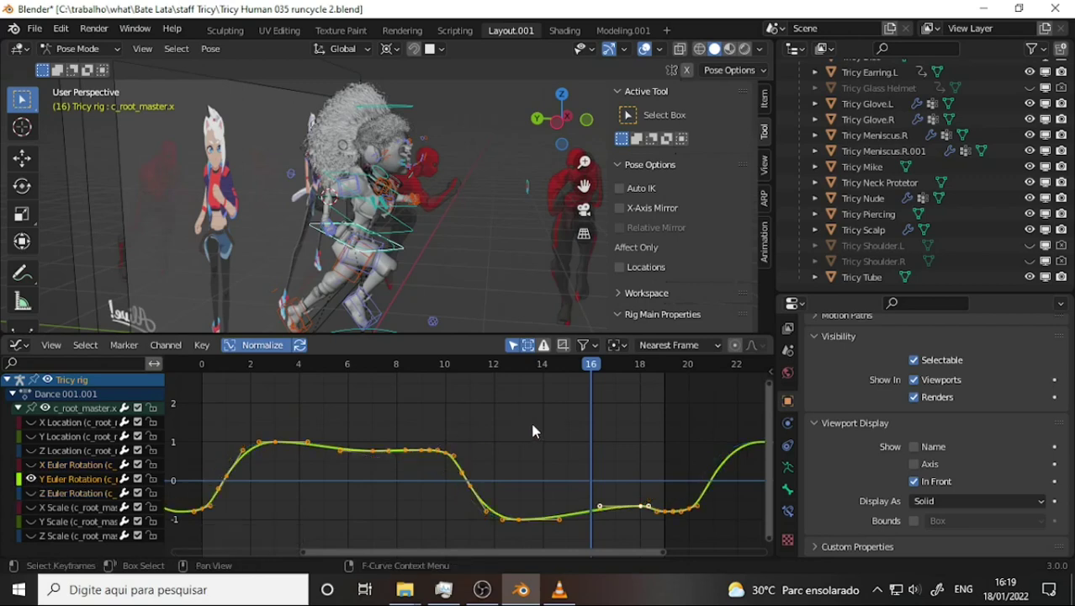
pyautogui.press('g')
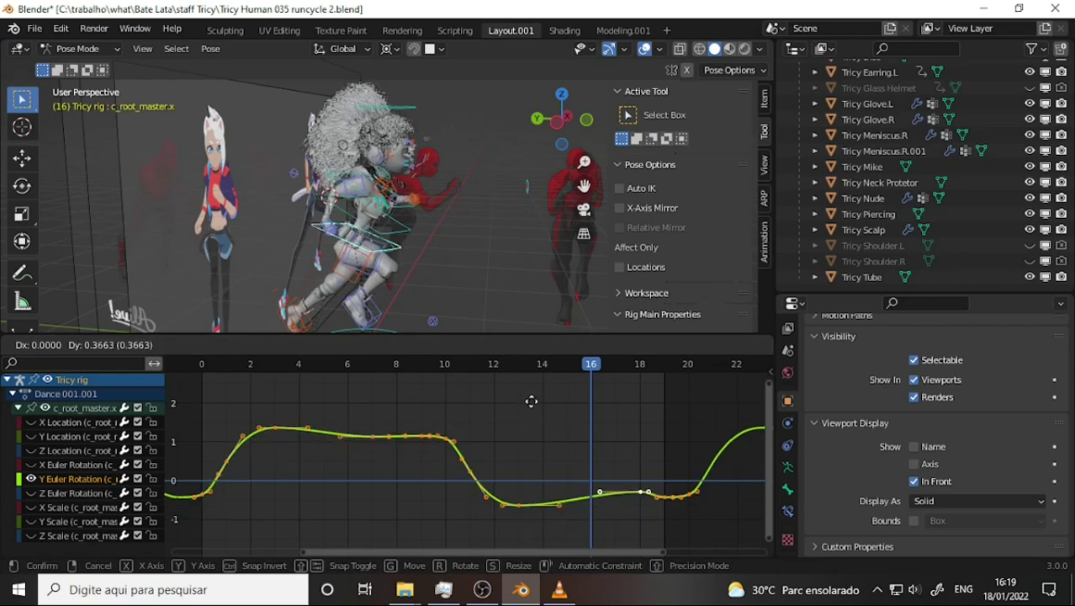
pyautogui.click(488, 410)
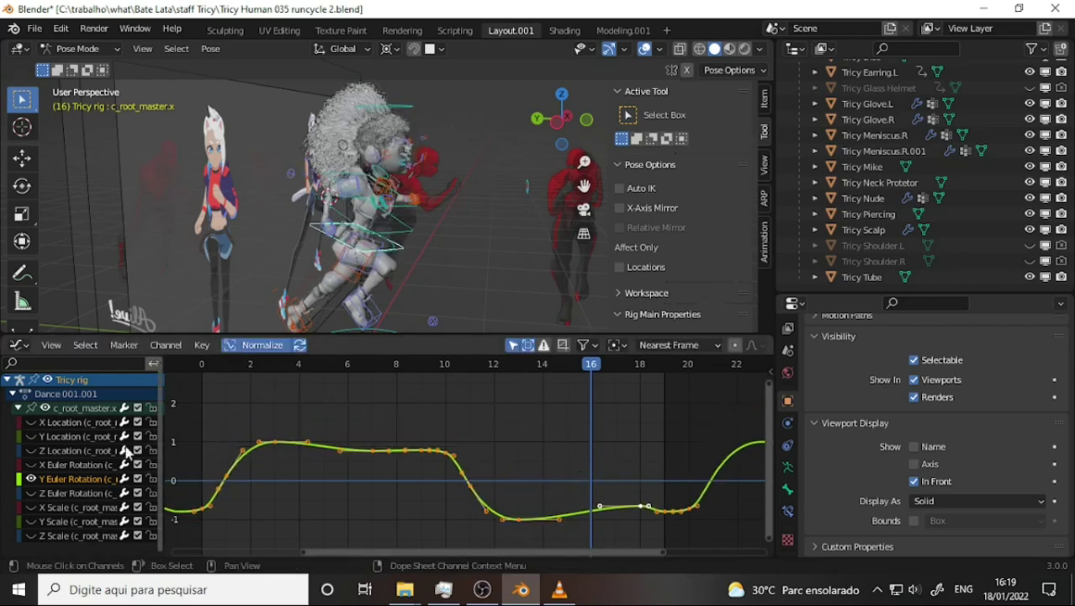
pyautogui.click(30, 478)
pyautogui.click(30, 450)
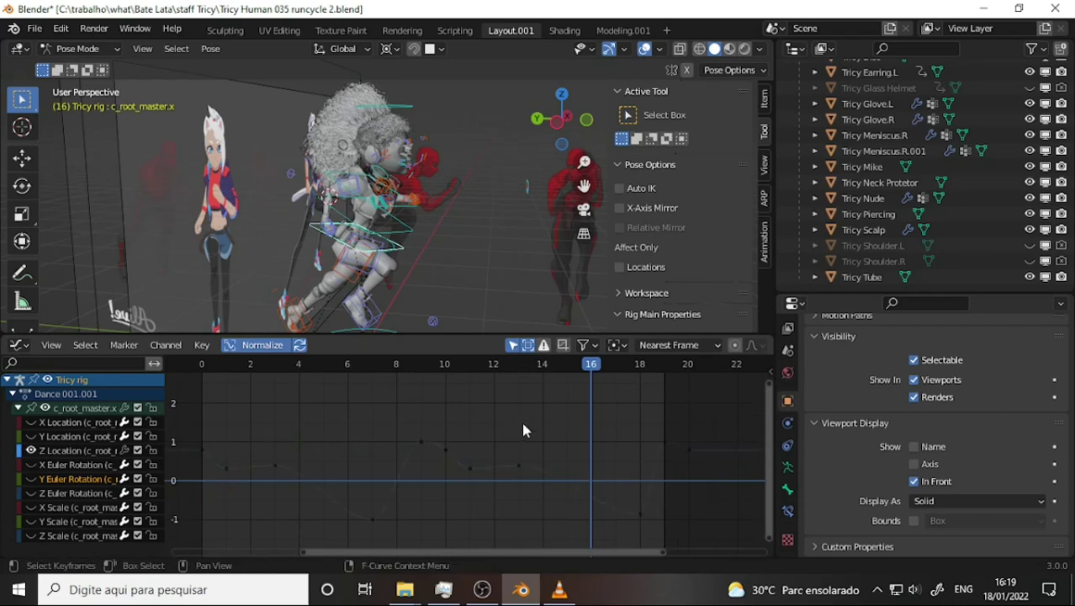
# - Move all Z Location keyframes, then show Y Location and hide Z Location
pyautogui.press('a')
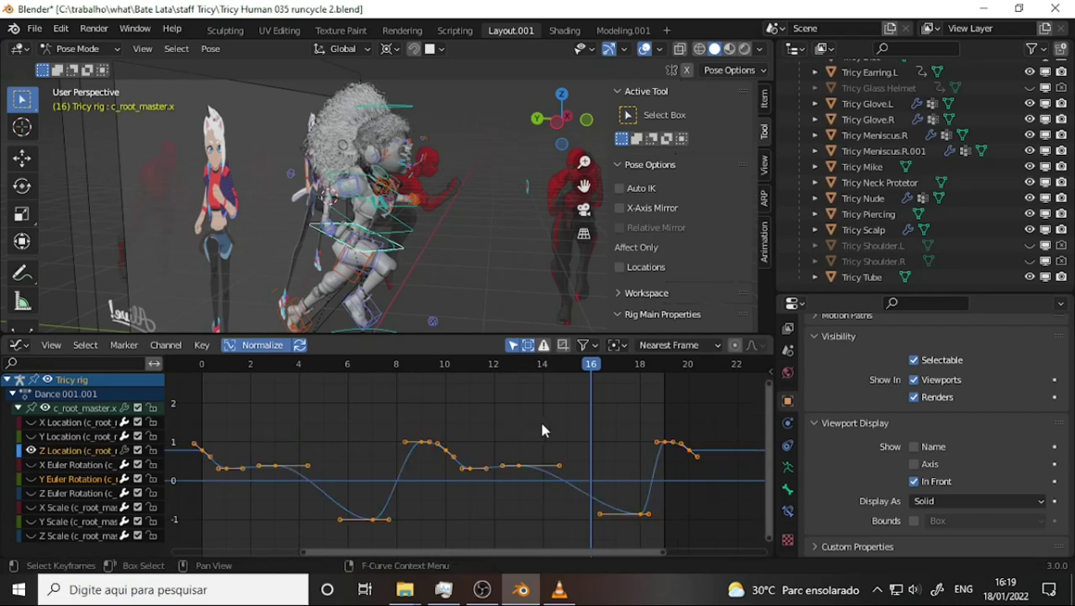
pyautogui.press('g')
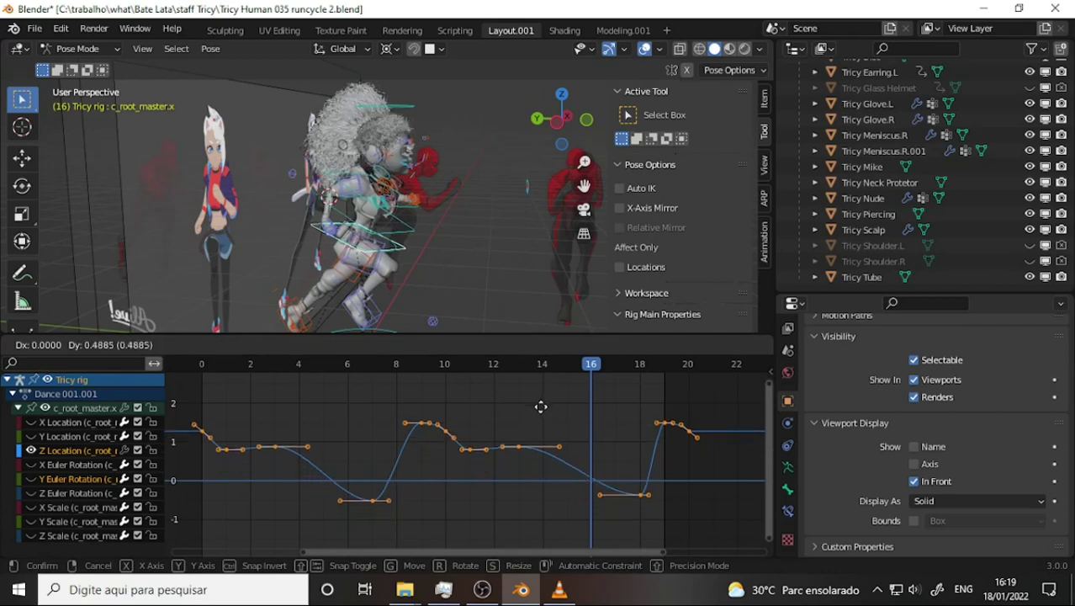
pyautogui.click(543, 424)
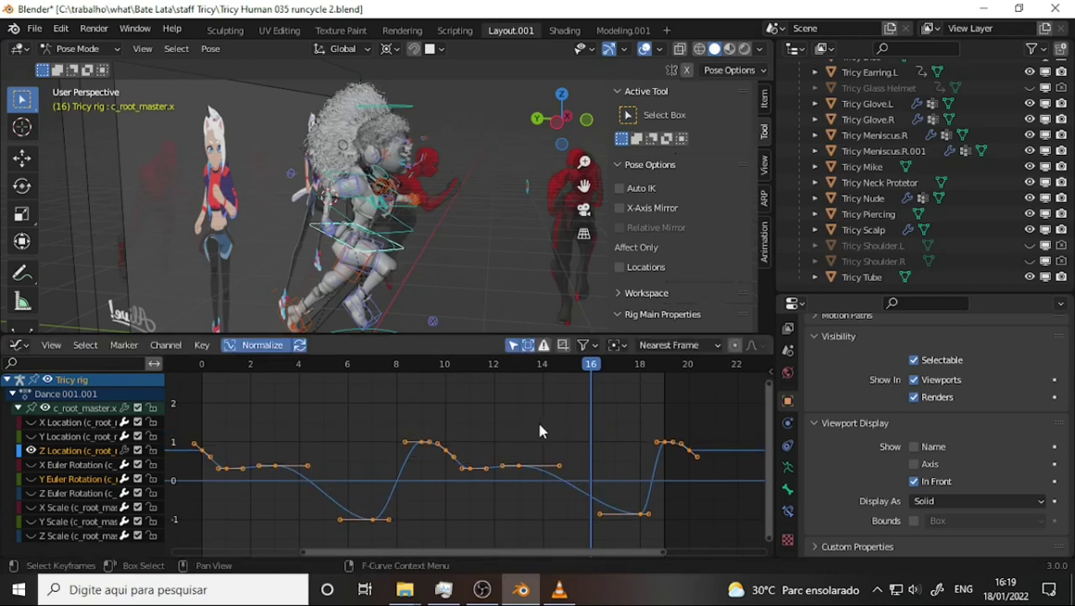
pyautogui.click(32, 436)
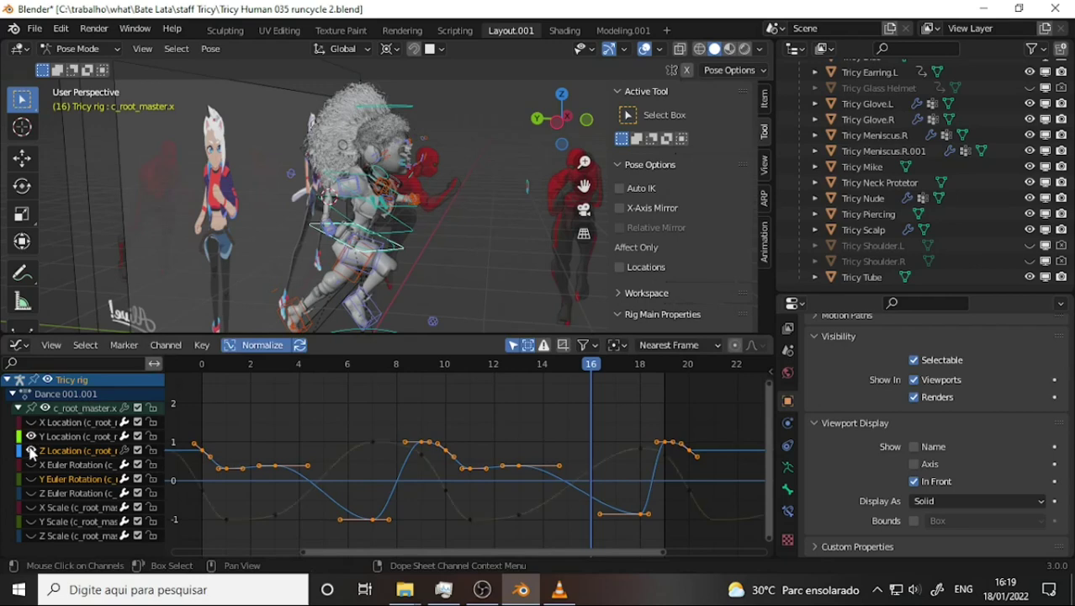
pyautogui.click(31, 451)
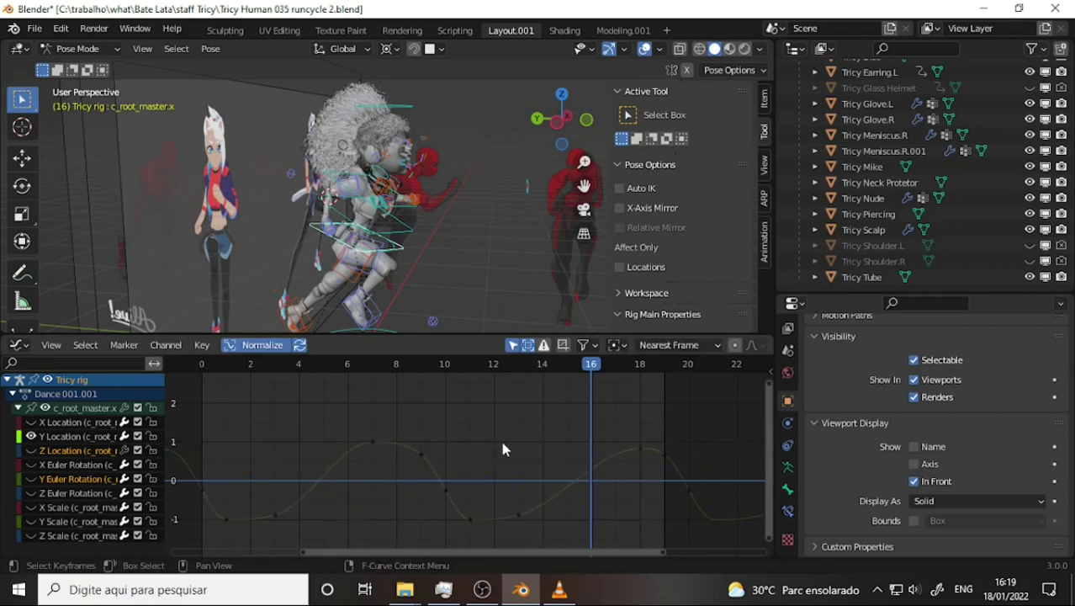
# - Raise the Y Location keys, unhide the other curves, and trial a later time shift (cancelled)
pyautogui.press('a')
pyautogui.press('g')
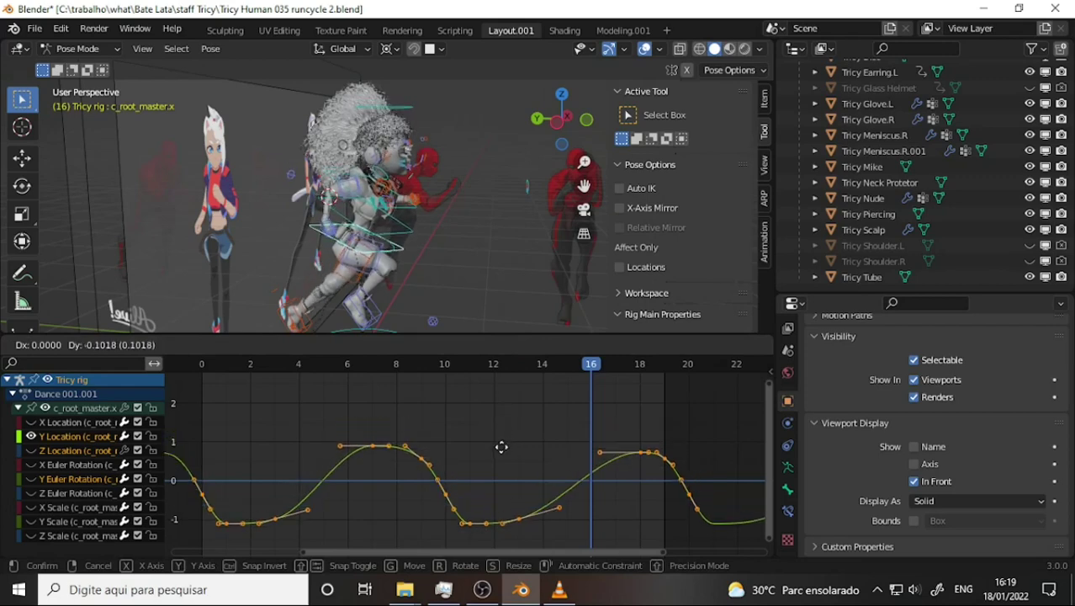
pyautogui.click(502, 436)
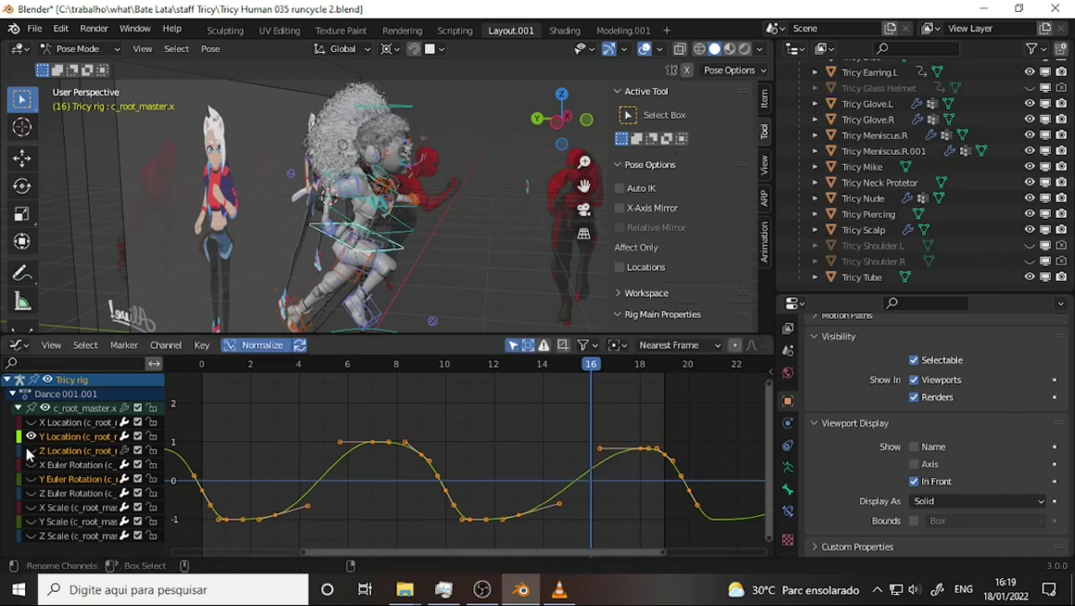
pyautogui.hotkey('alt', 'h')
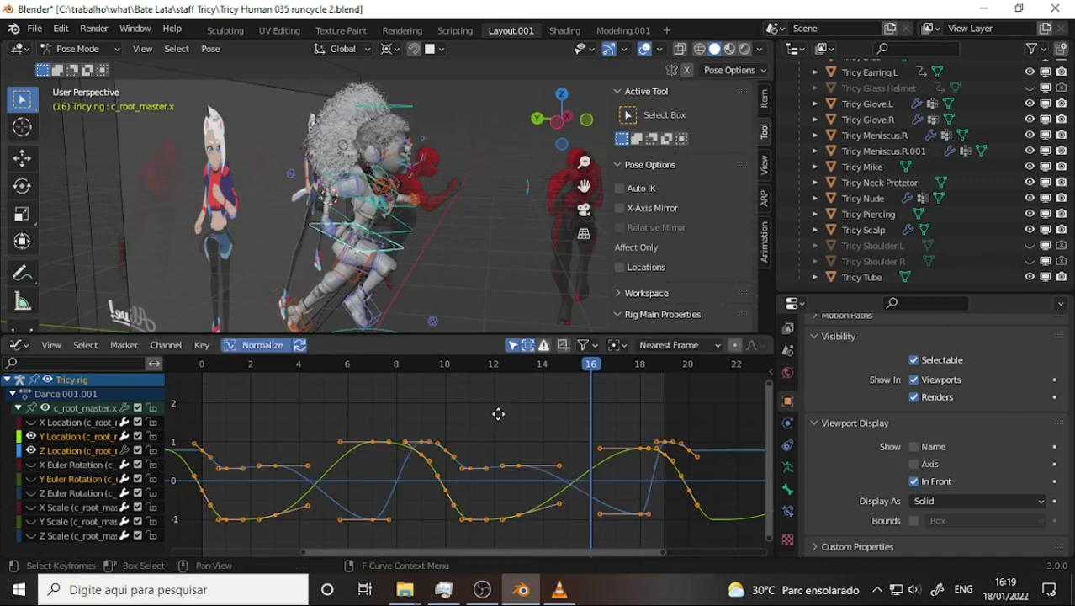
pyautogui.press('g')
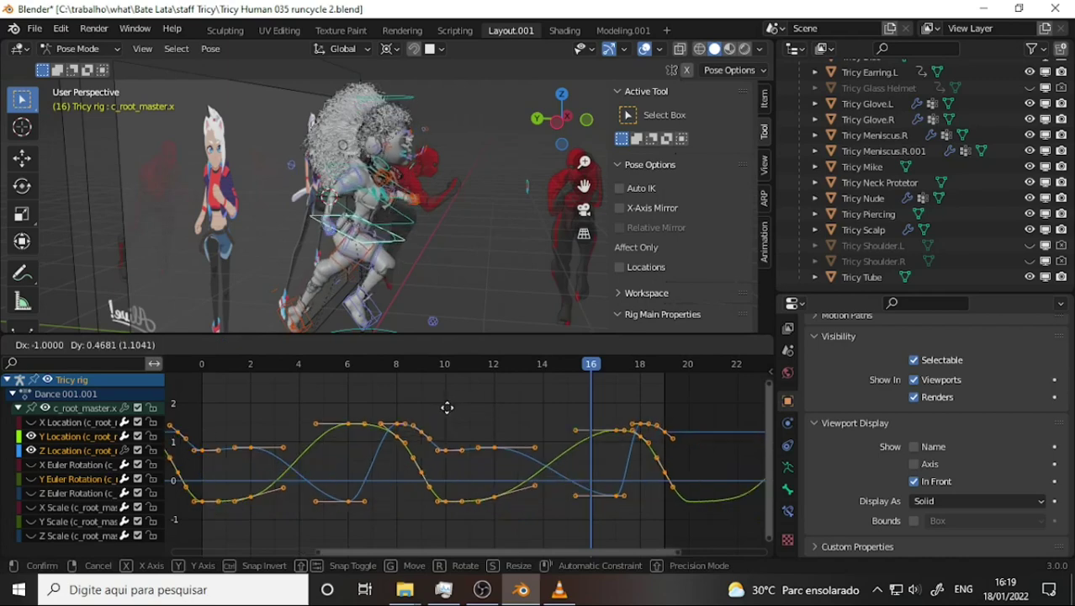
pyautogui.moveTo(474, 427); pyautogui.dragTo(508, 401)
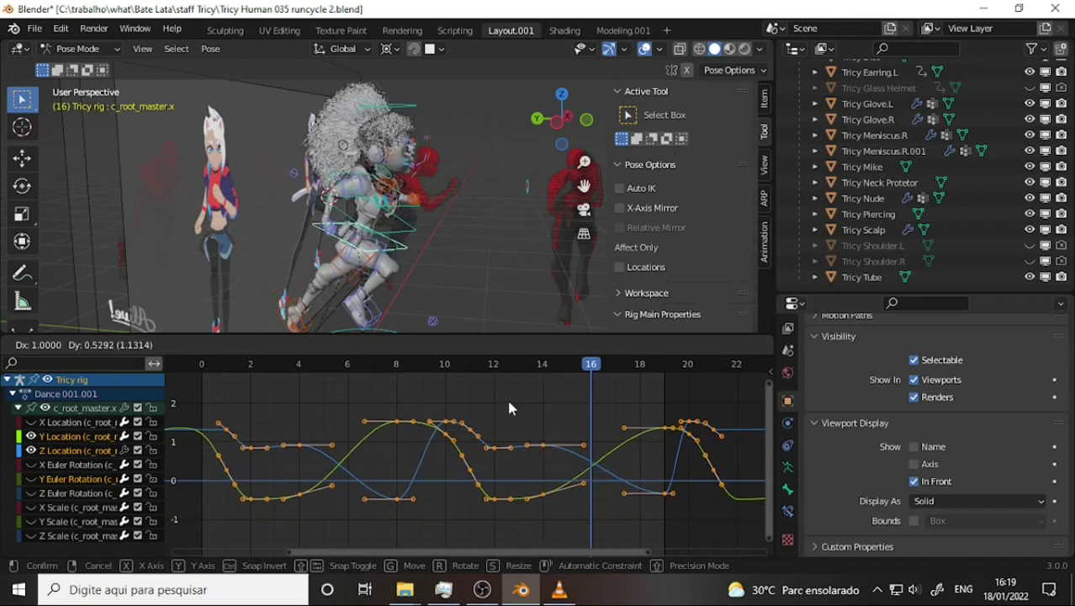
pyautogui.press('Escape')
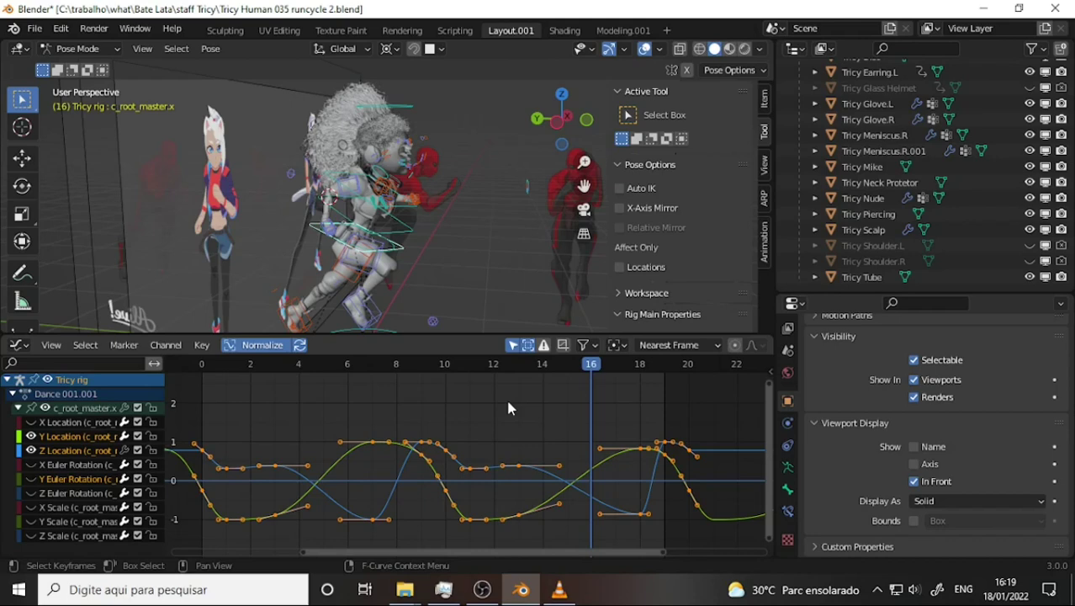
# - Save the work as an incremented copy, 'Tricy Human 035 runcycle 3.blend'
pyautogui.click(34, 28)
pyautogui.click(84, 148)
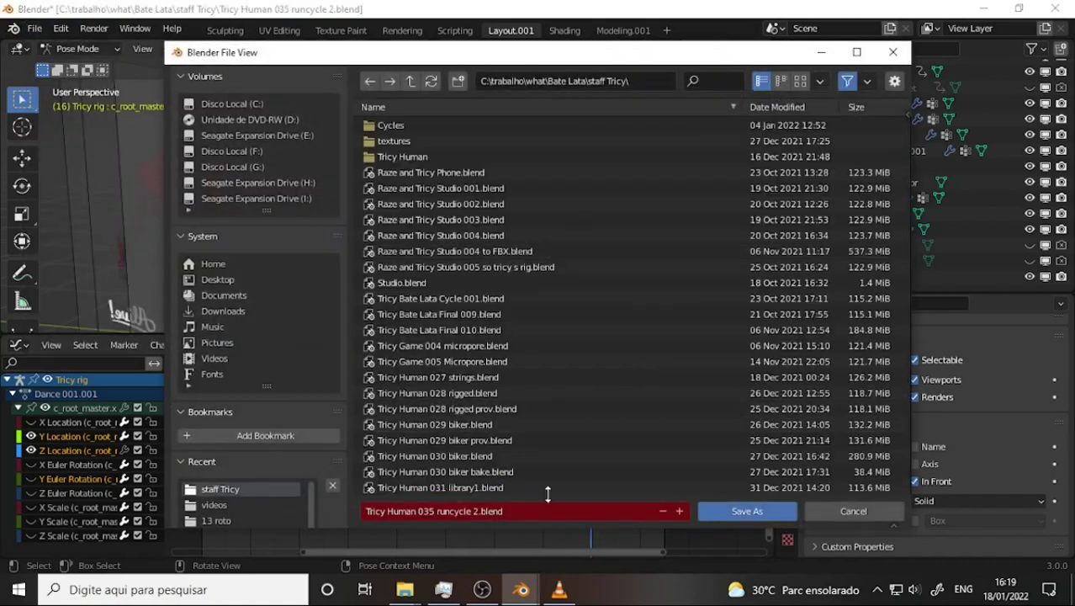
pyautogui.click(681, 511)
pyautogui.click(737, 511)
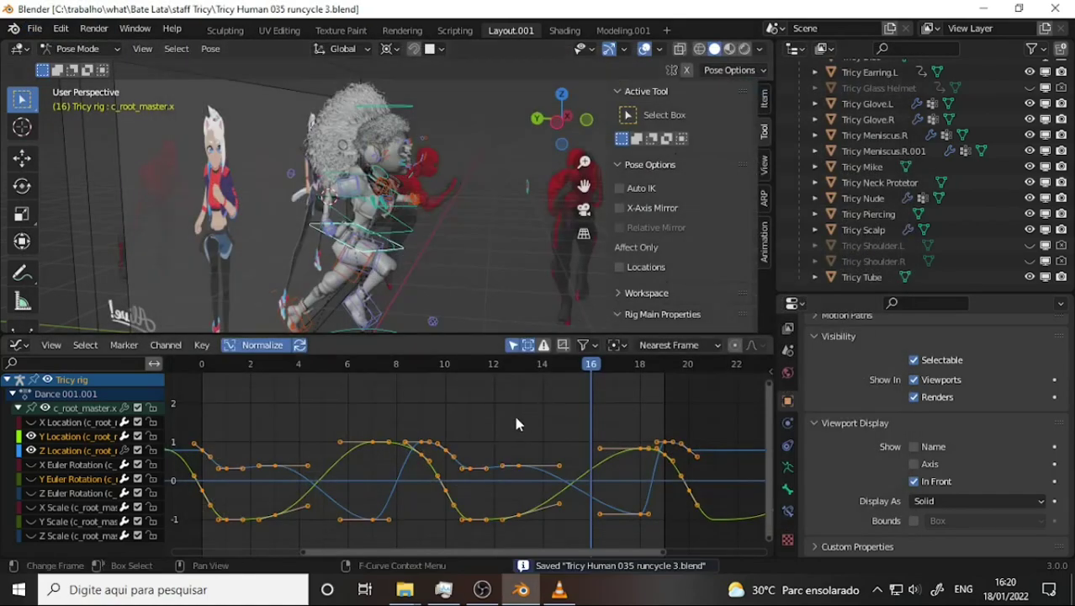
pyautogui.press('g')
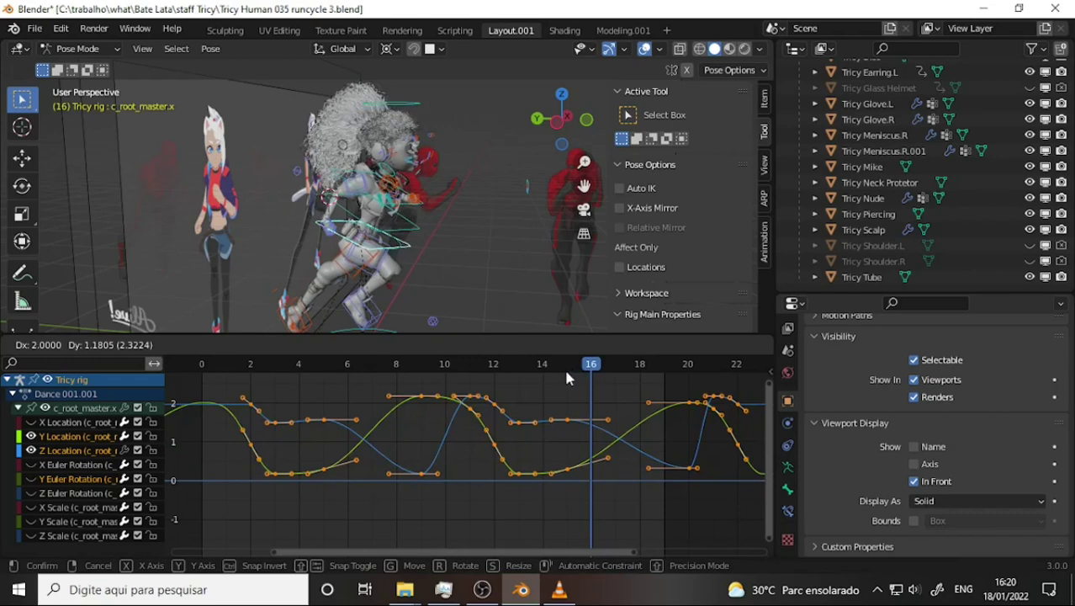
# - Shift the root curves 2 frames later, enlarge the 3D viewport, and play the run cycle
pyautogui.click(565, 370)
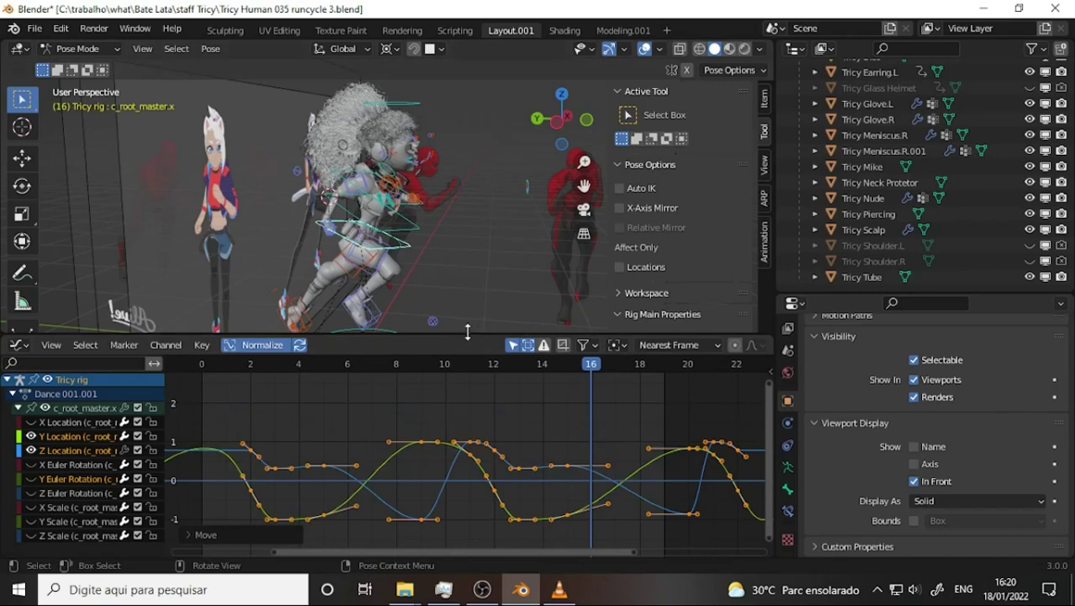
pyautogui.moveTo(468, 331); pyautogui.dragTo(467, 407)
pyautogui.press('space')
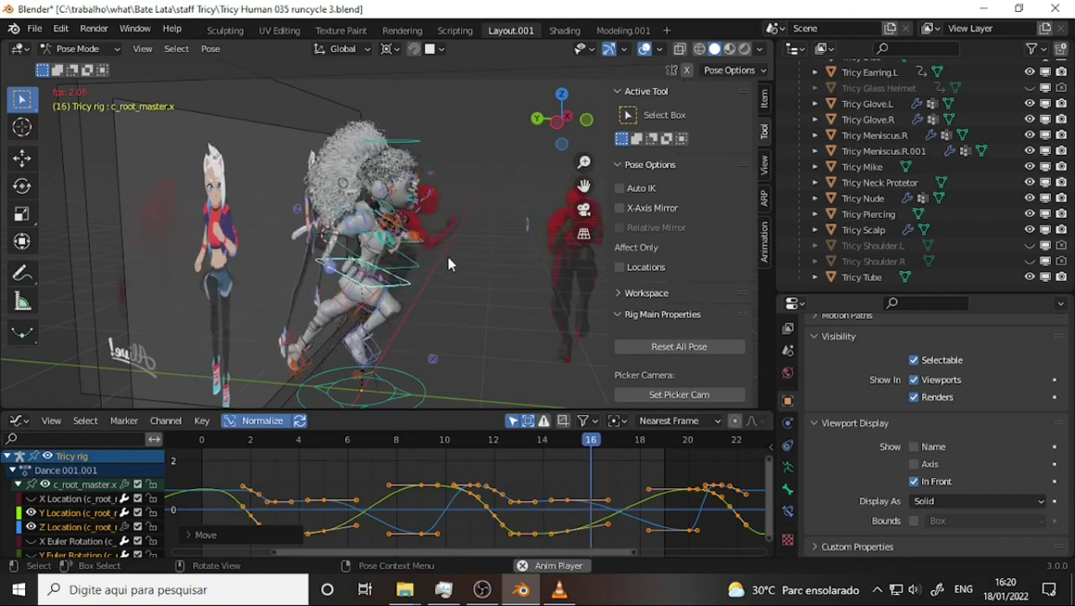
# - Stop playback, undo the two-frame shift, move the root curves vertically, and replay the loop
pyautogui.press('space')
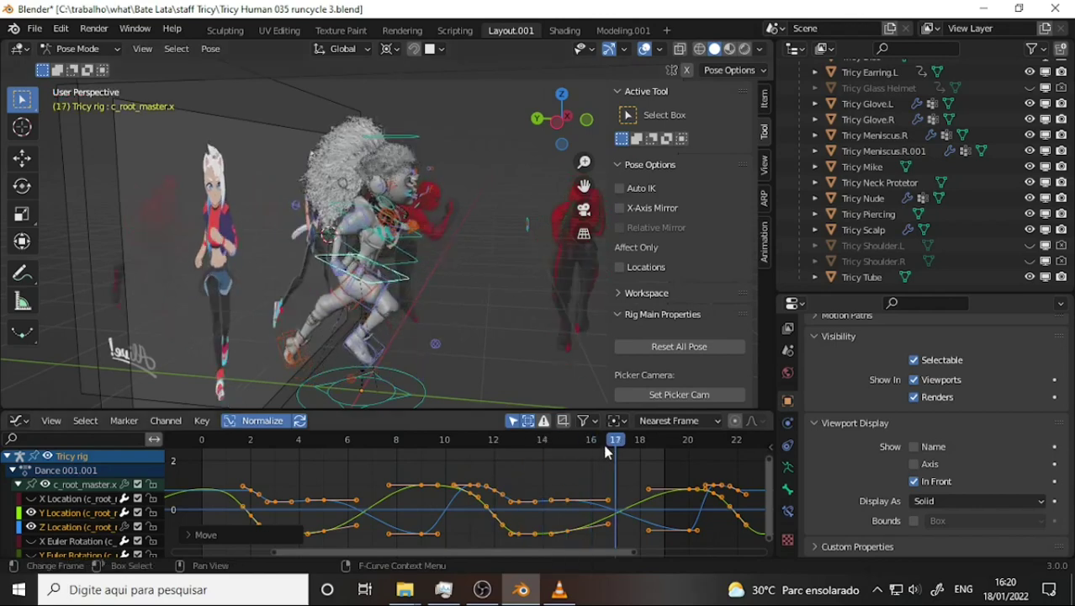
pyautogui.hotkey('ctrl', 'z')
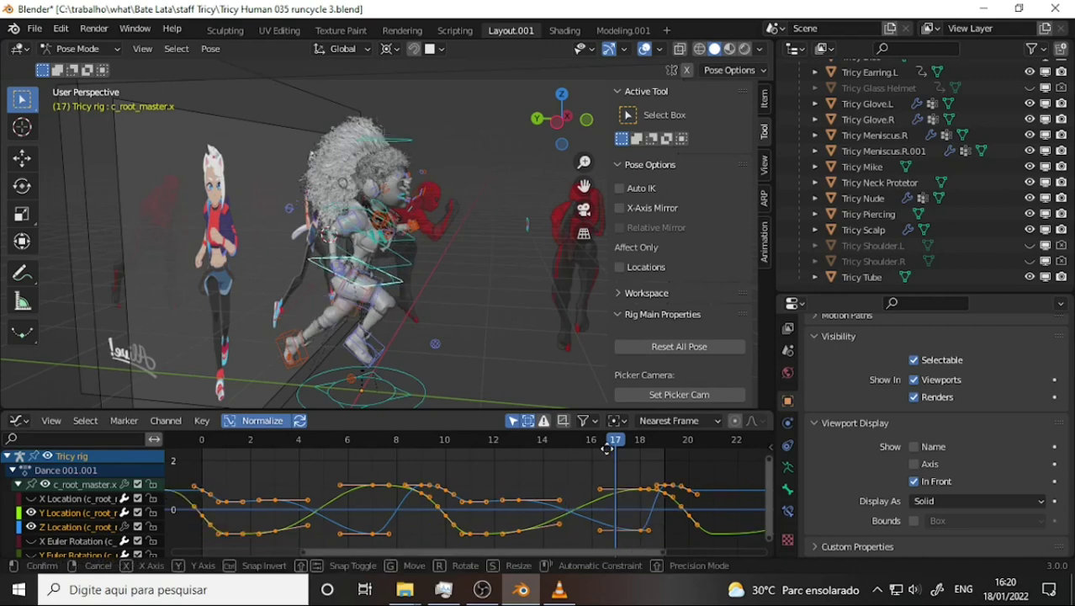
pyautogui.press('g')
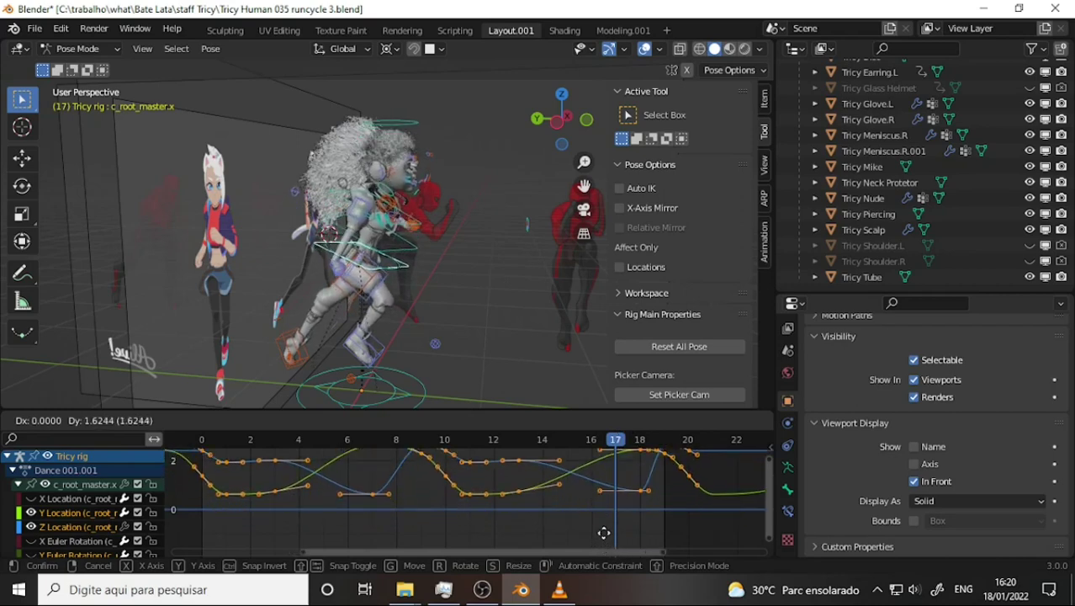
pyautogui.click(576, 485)
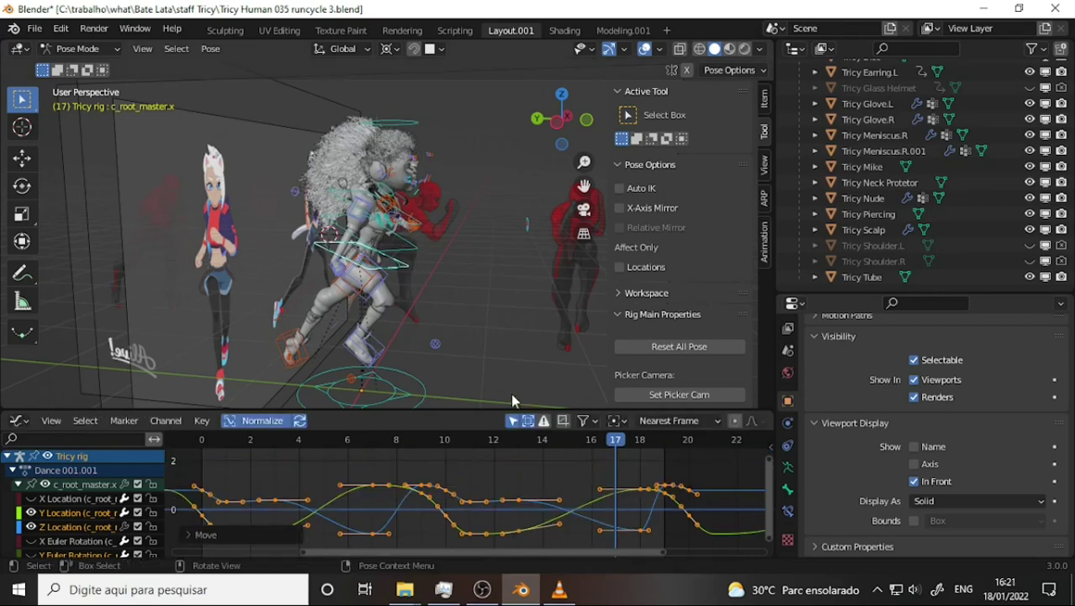
pyautogui.press('space')
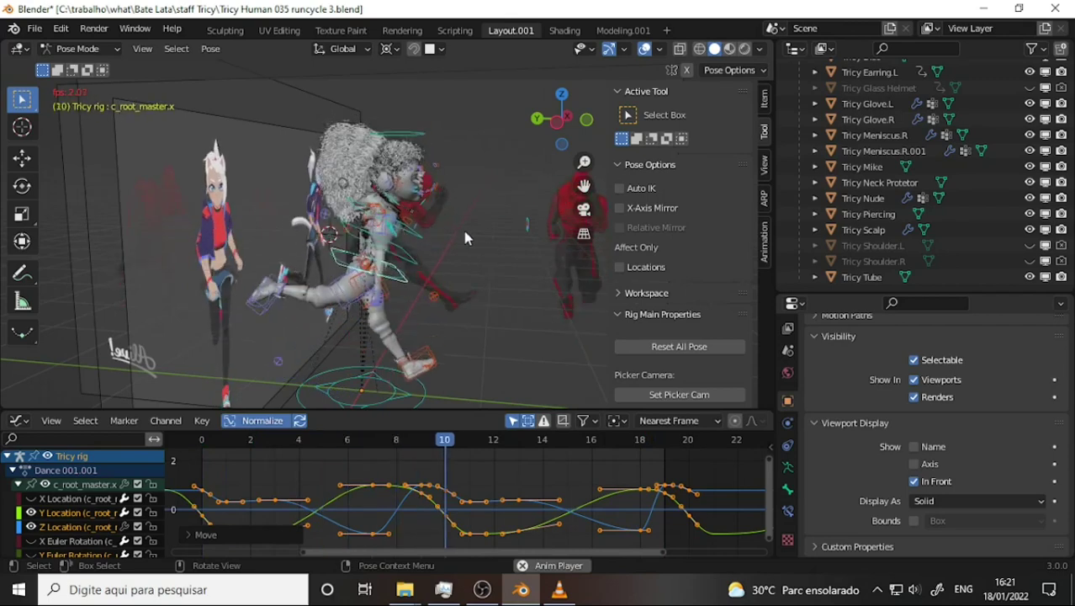
# - Zoom out around the running character, stop playback at frame 17, and toggle keyframe selection
pyautogui.scroll(-5, 451, 225)
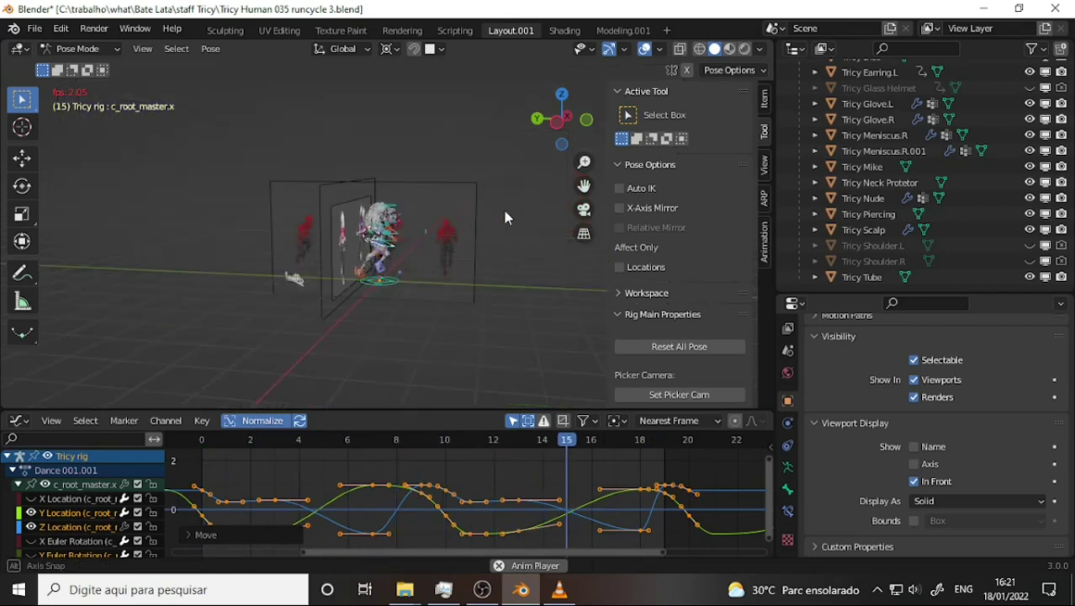
pyautogui.moveTo(502, 211); pyautogui.dragTo(505, 213, button='middle')
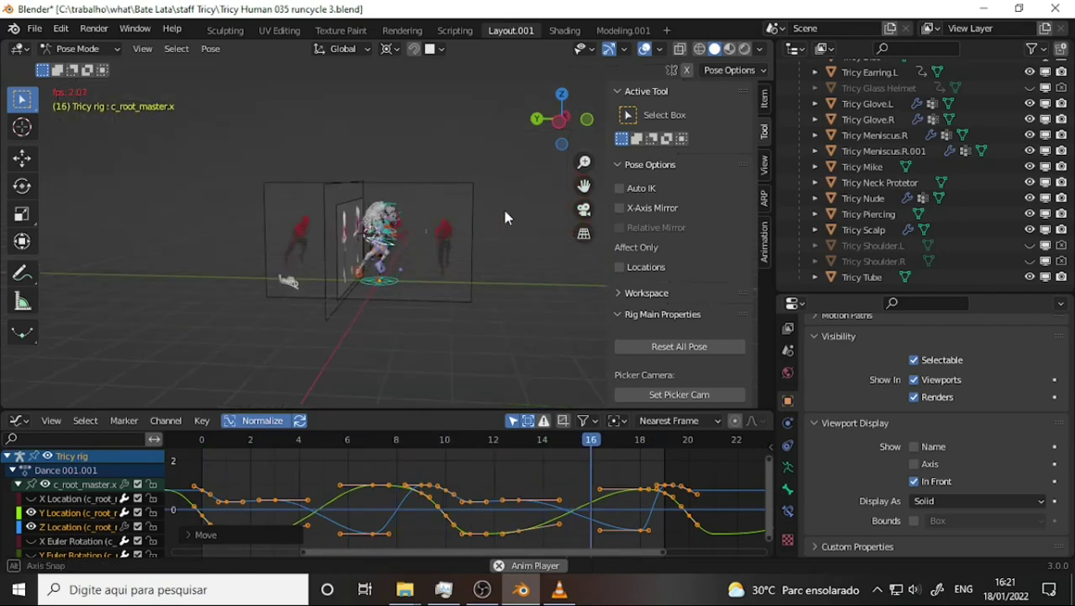
pyautogui.click(491, 461)
pyautogui.press('space')
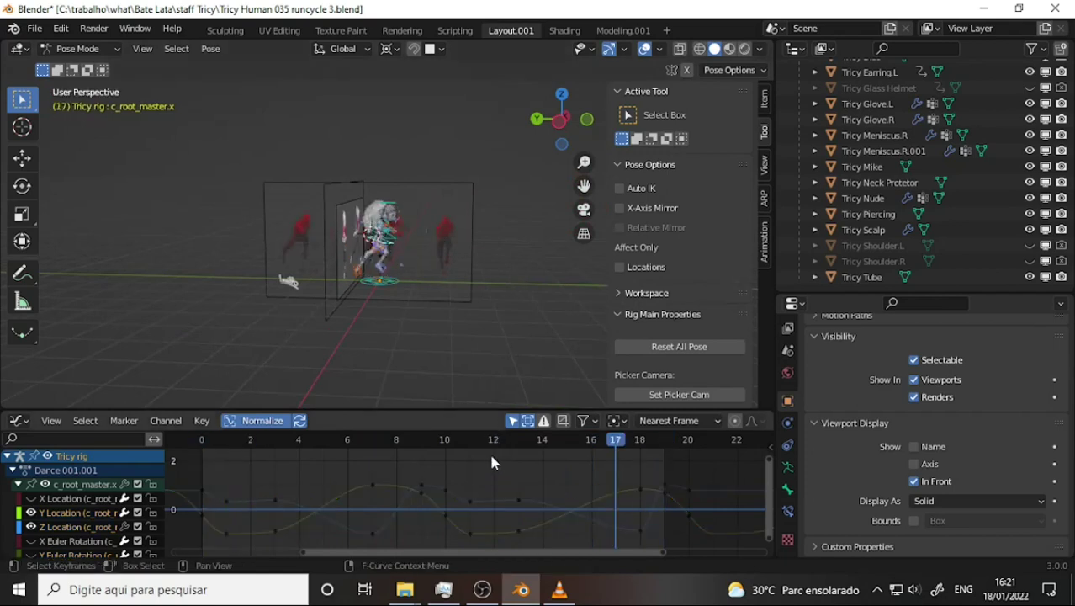
pyautogui.press('ctrl')
pyautogui.press('a')
pyautogui.press('ctrl')
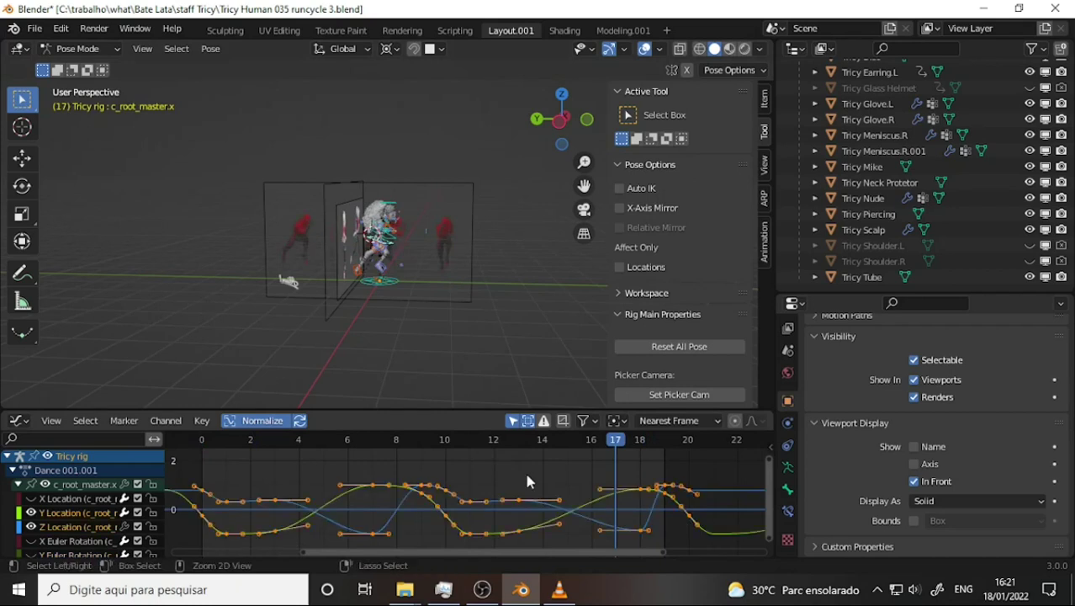
pyautogui.hotkey('alt', 'a')
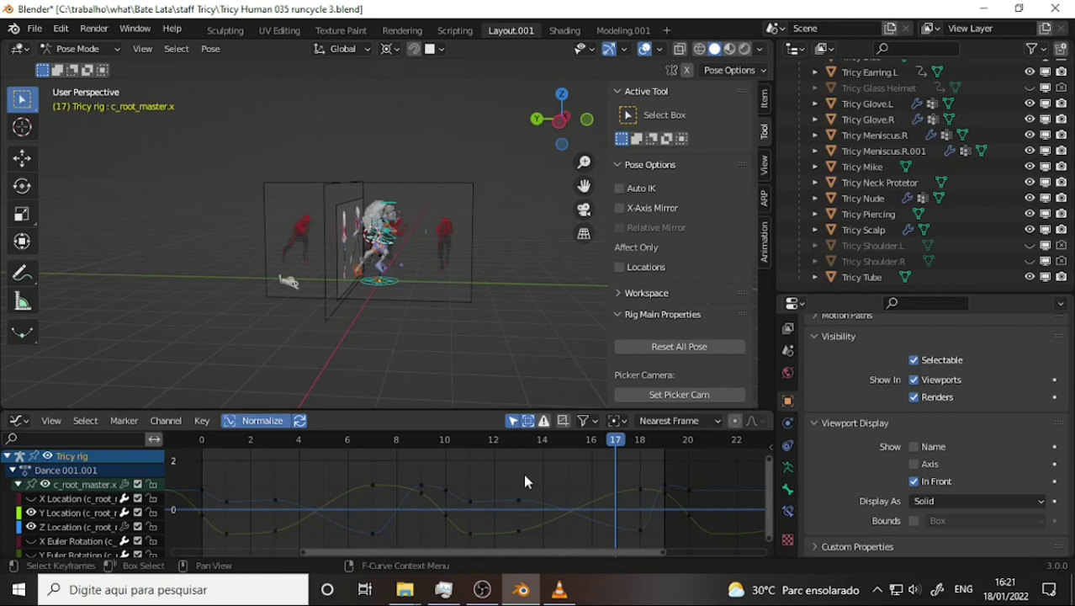
# - Select all keyframes, step back to frame 16, and isolate then unhide the root curves
pyautogui.press('ctrl')
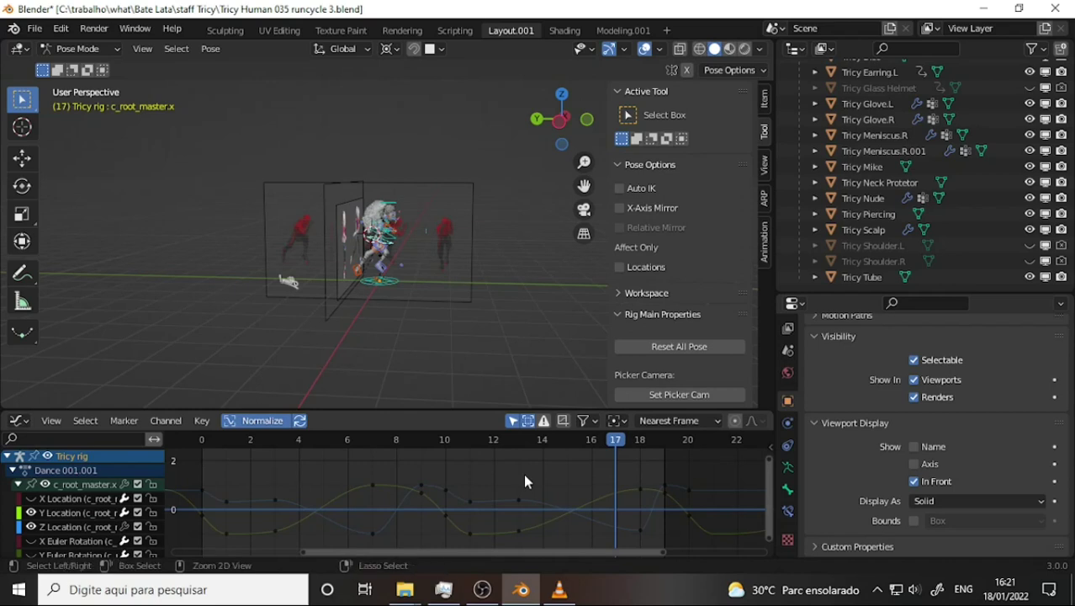
pyautogui.hotkey('ctrl', 'i')
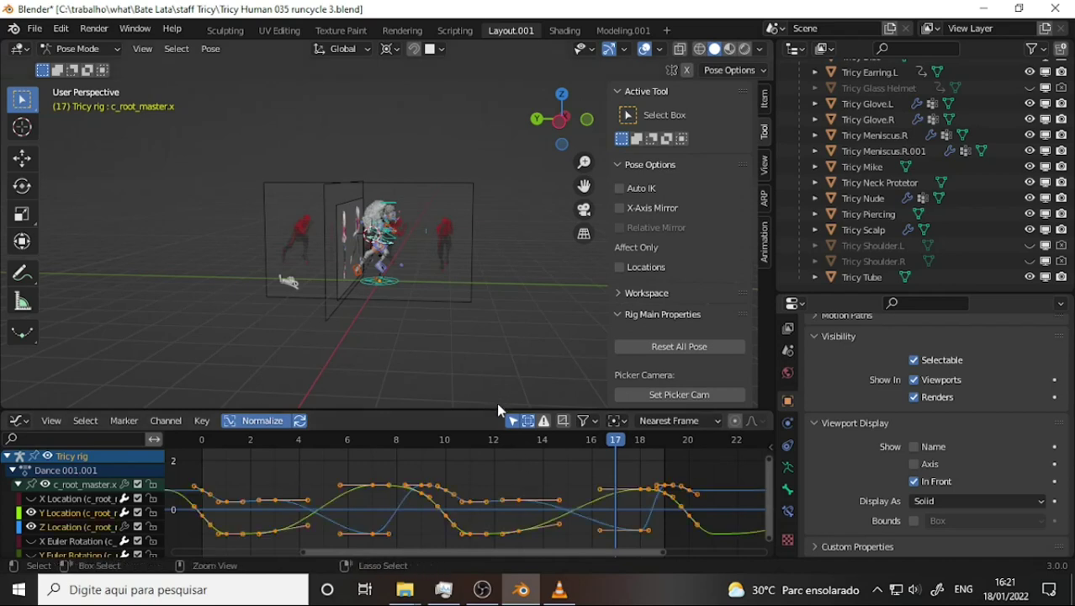
pyautogui.press('Left')
pyautogui.hotkey('shift', 'h')
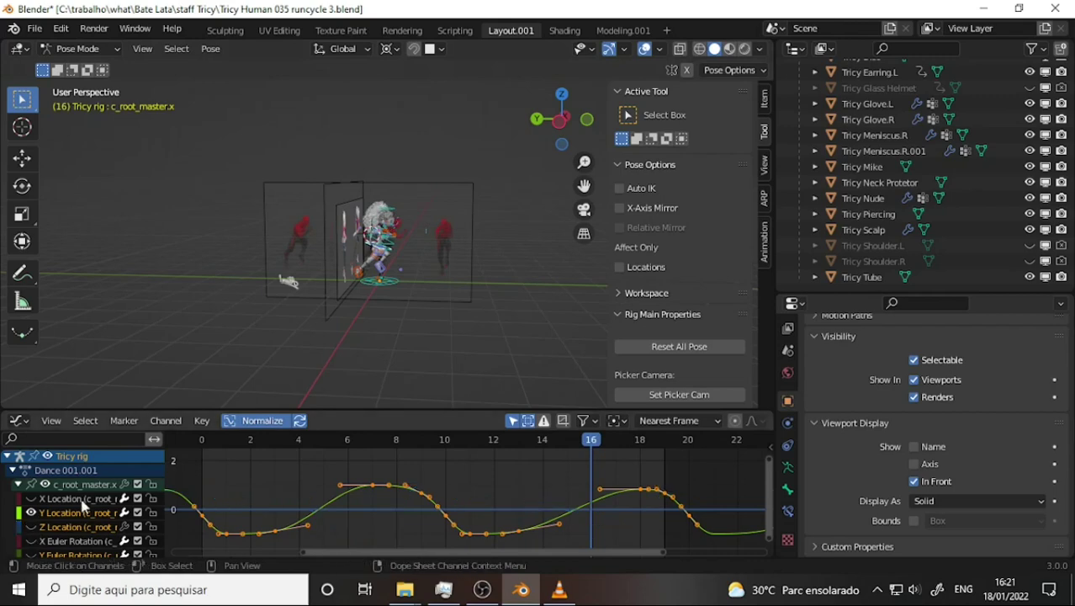
pyautogui.hotkey('alt', 'h')
pyautogui.scroll(5, 476, 266)
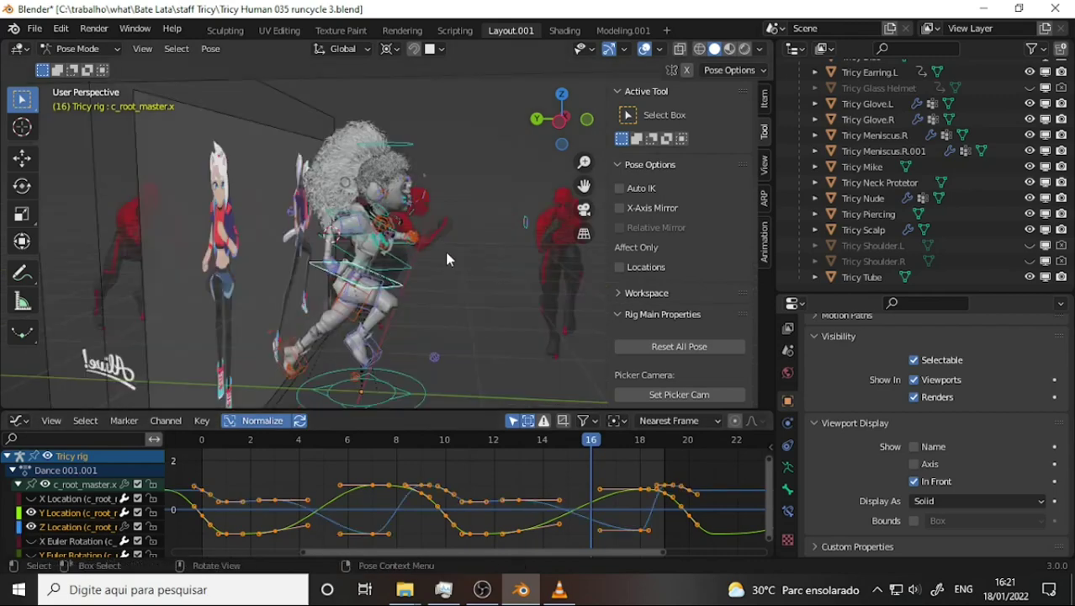
# - Switch to a left side orthographic view, zooming and panning to frame the character closely
pyautogui.press('KP_1')
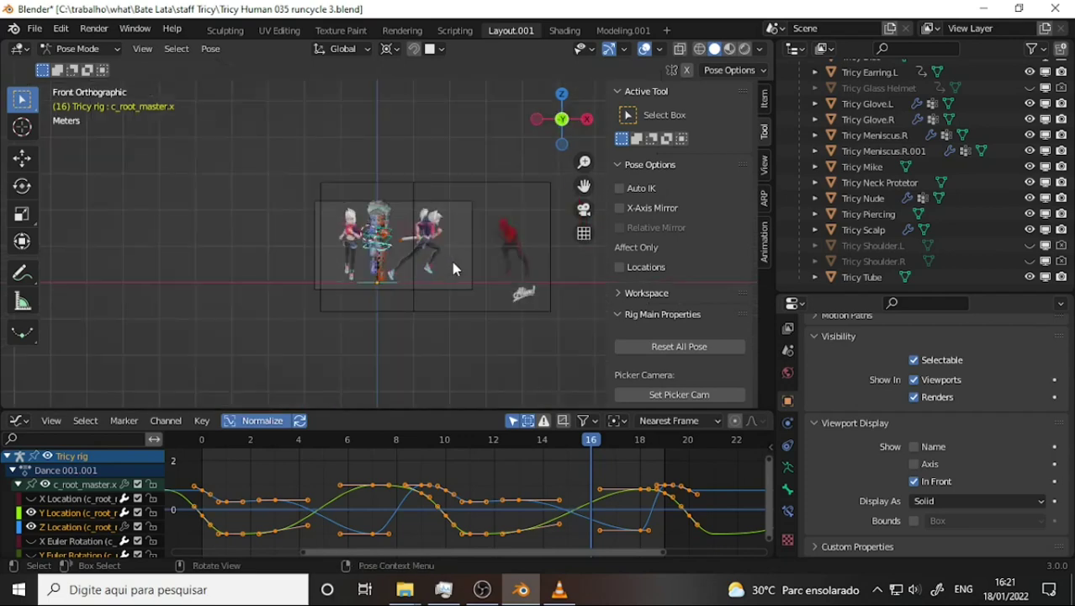
pyautogui.hotkey('ctrl', 'z')
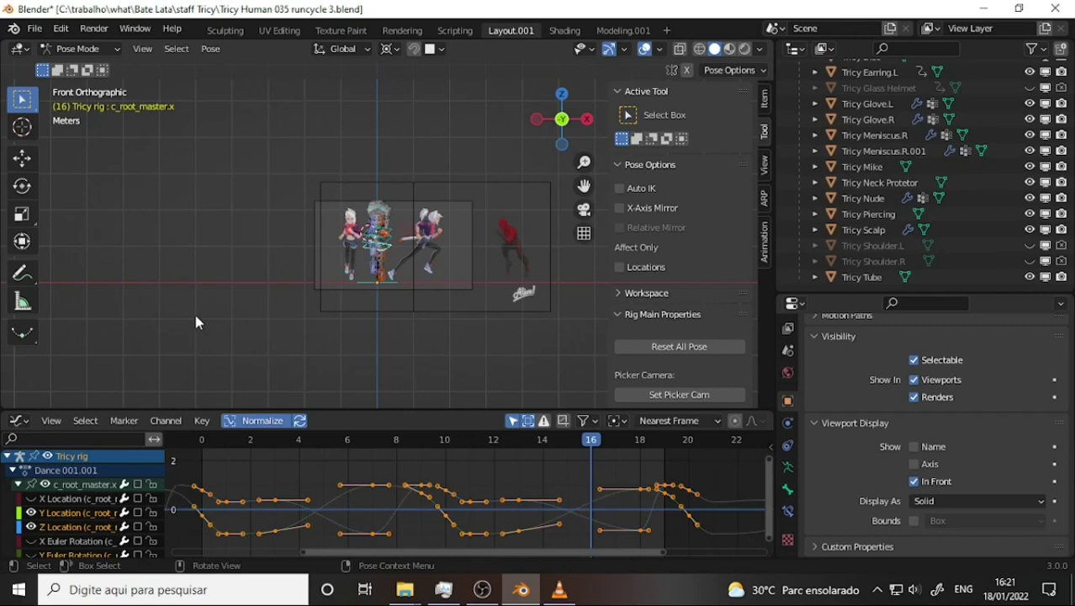
pyautogui.press('ctrl+KP_3')
pyautogui.scroll(4, 473, 207)
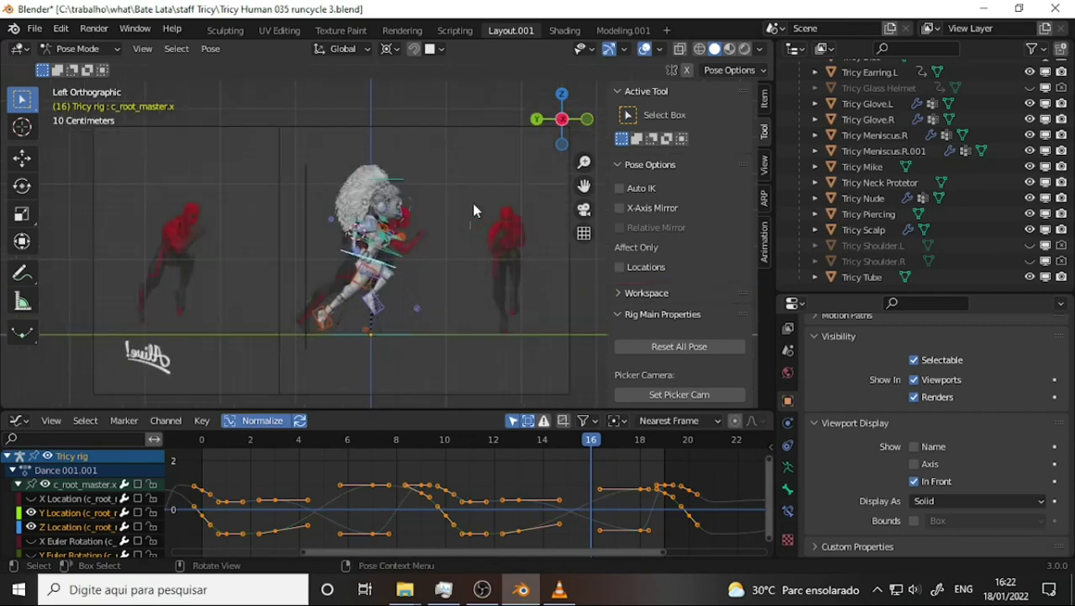
pyautogui.scroll(3, 473, 203)
pyautogui.scroll(1, 472, 200)
pyautogui.scroll(-2, 473, 200)
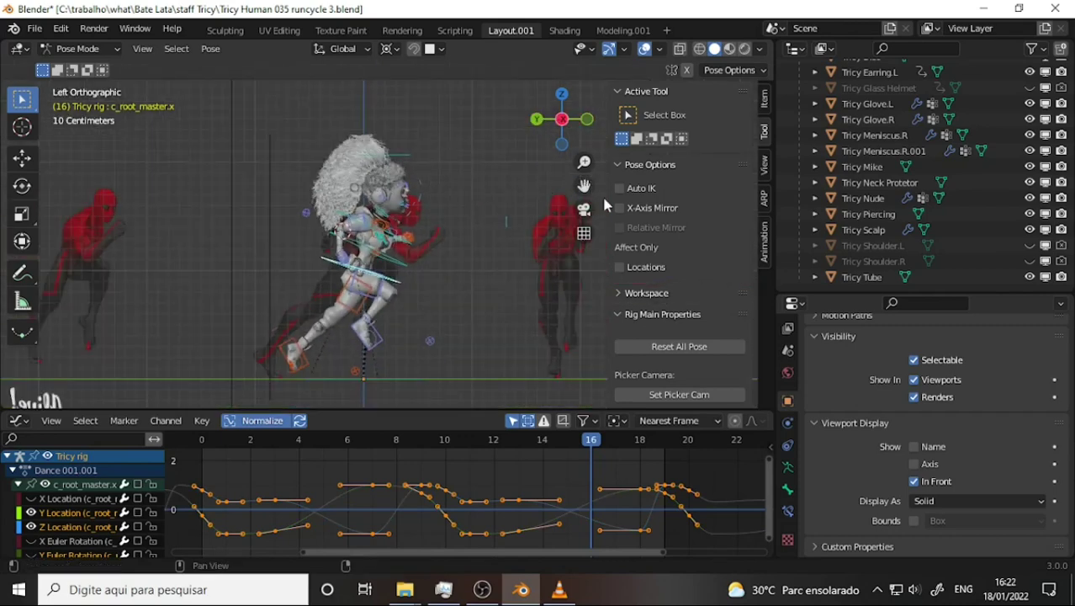
pyautogui.moveTo(584, 186); pyautogui.dragTo(580, 123)
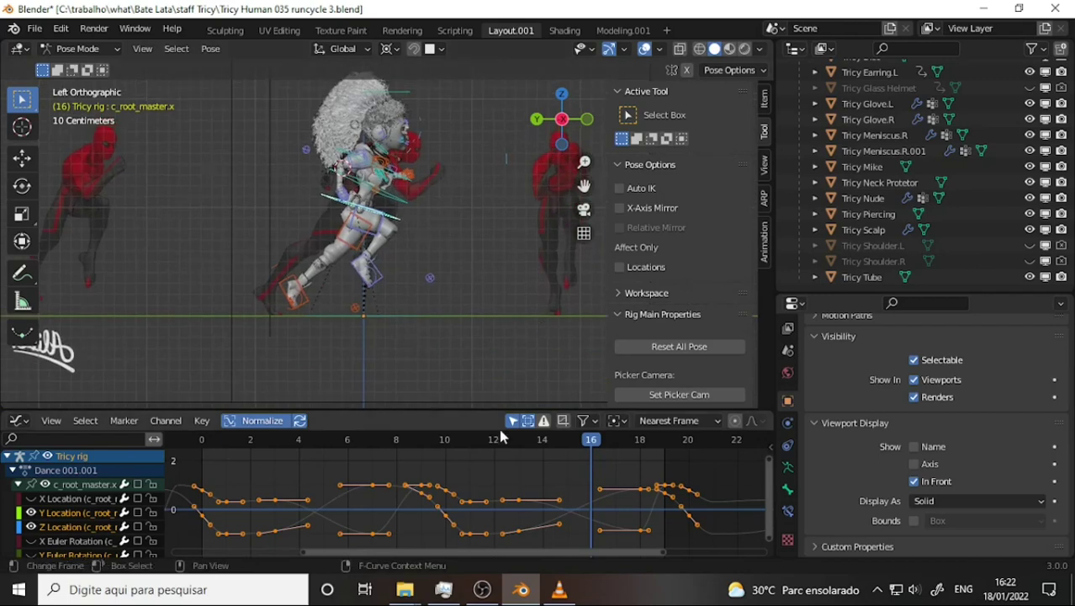
pyautogui.press('space')
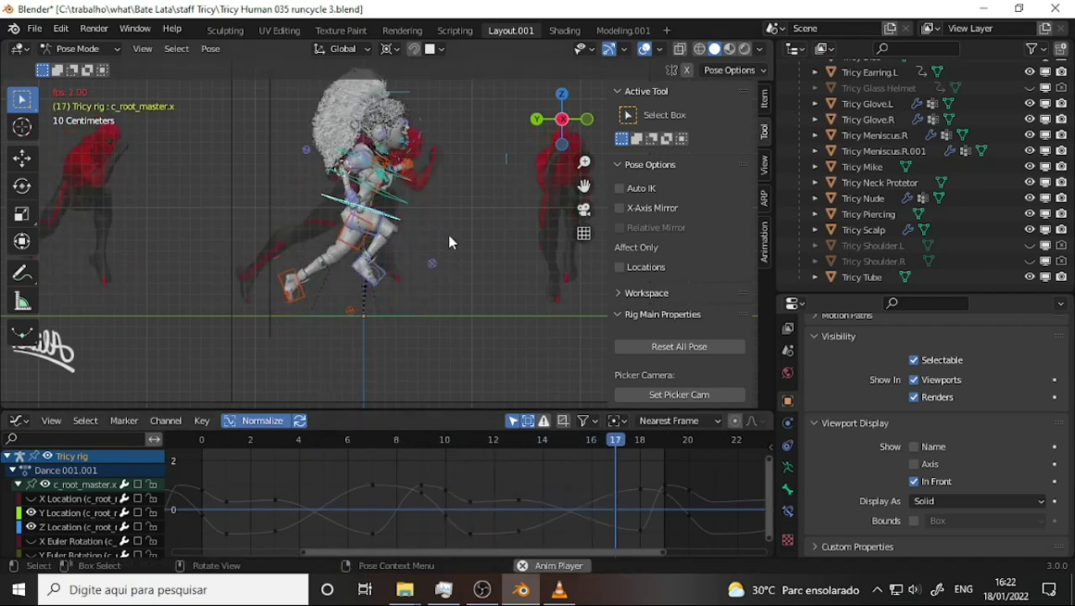
pyautogui.press('space')
pyautogui.moveTo(463, 205)
pyautogui.mouseDown(button='middle')
pyautogui.moveTo(412, 252)
pyautogui.moveTo(398, 236)
pyautogui.mouseUp(button='middle')
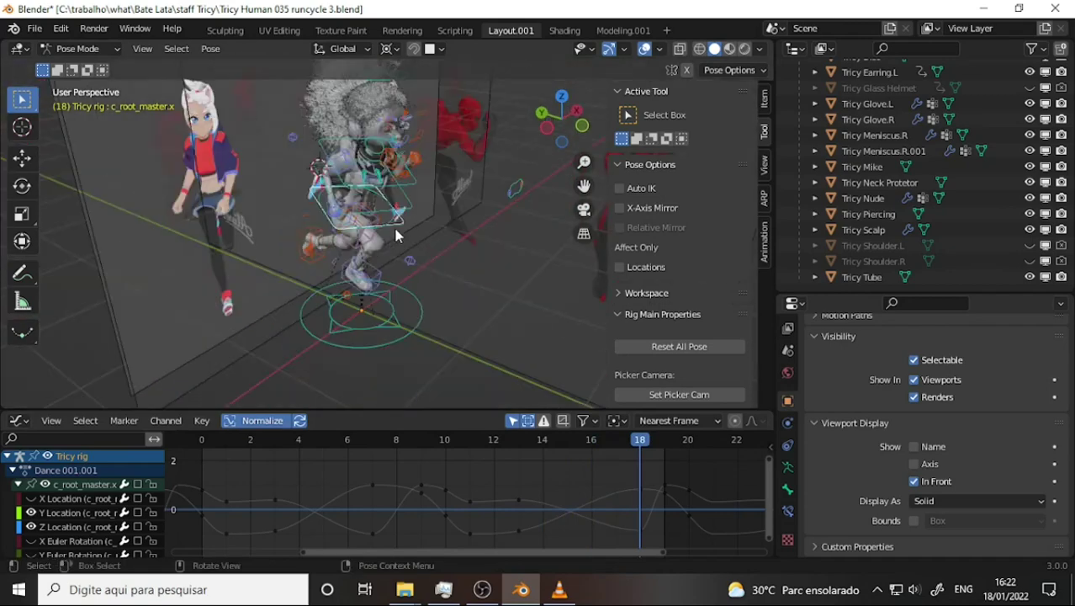
pyautogui.press('space')
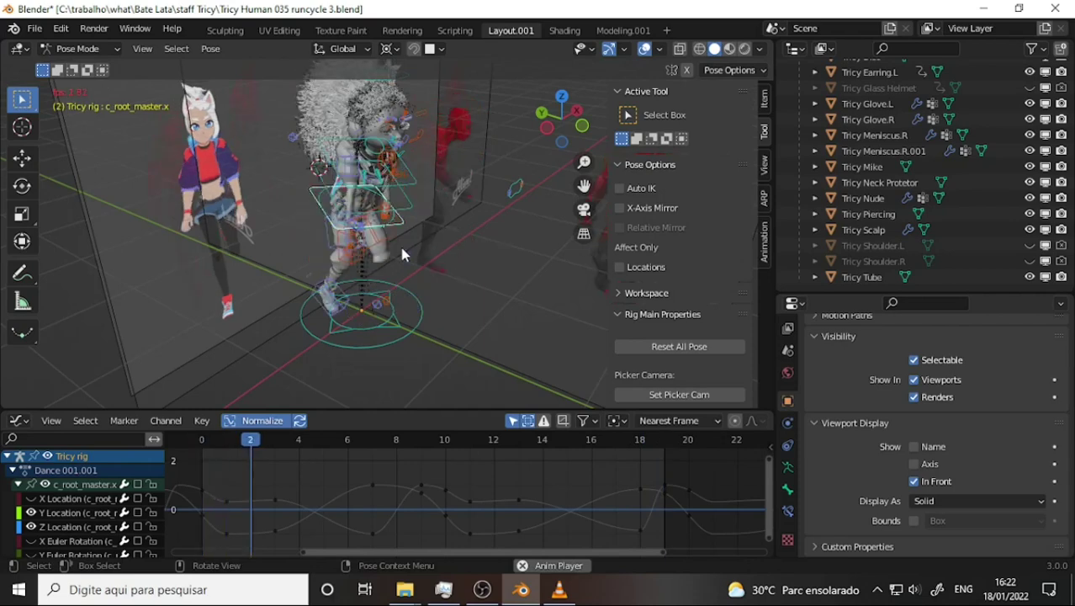
pyautogui.press('space')
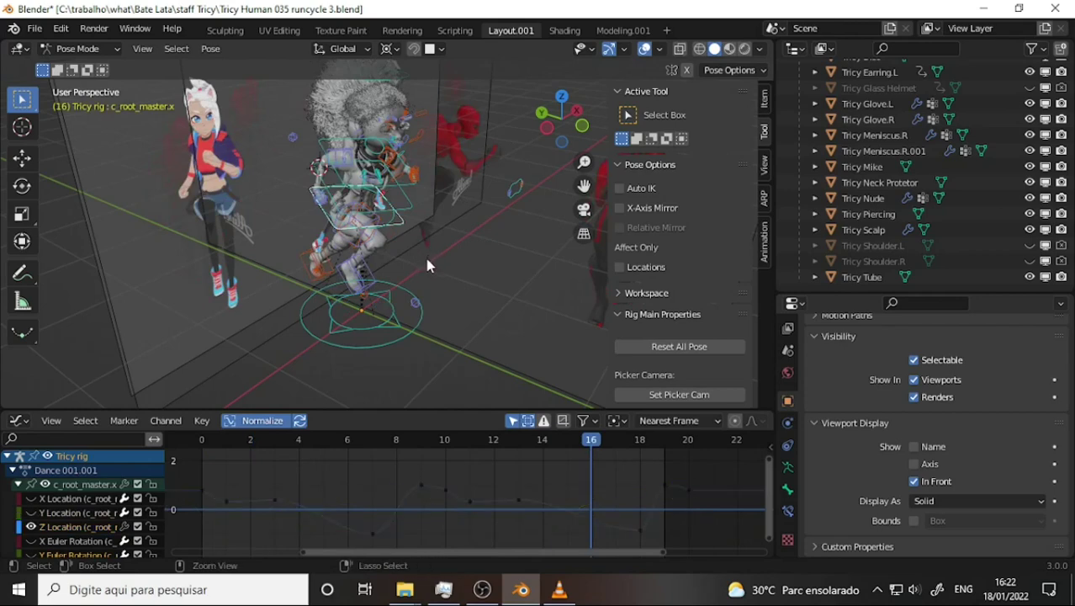
pyautogui.press('space')
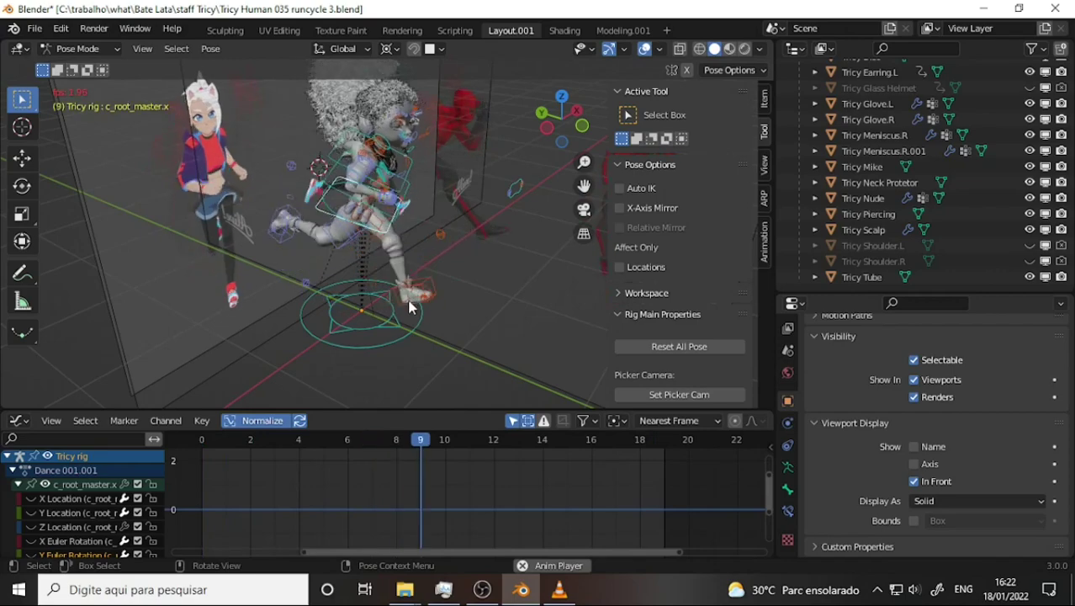
pyautogui.press('space')
pyautogui.moveTo(353, 251)
pyautogui.mouseDown(button='middle')
pyautogui.moveTo(487, 209)
pyautogui.moveTo(353, 224)
pyautogui.moveTo(107, 222)
pyautogui.moveTo(499, 208)
pyautogui.moveTo(404, 210)
pyautogui.moveTo(445, 171)
pyautogui.mouseUp(button='middle')
pyautogui.moveTo(595, 194); pyautogui.dragTo(482, 225, button='middle')
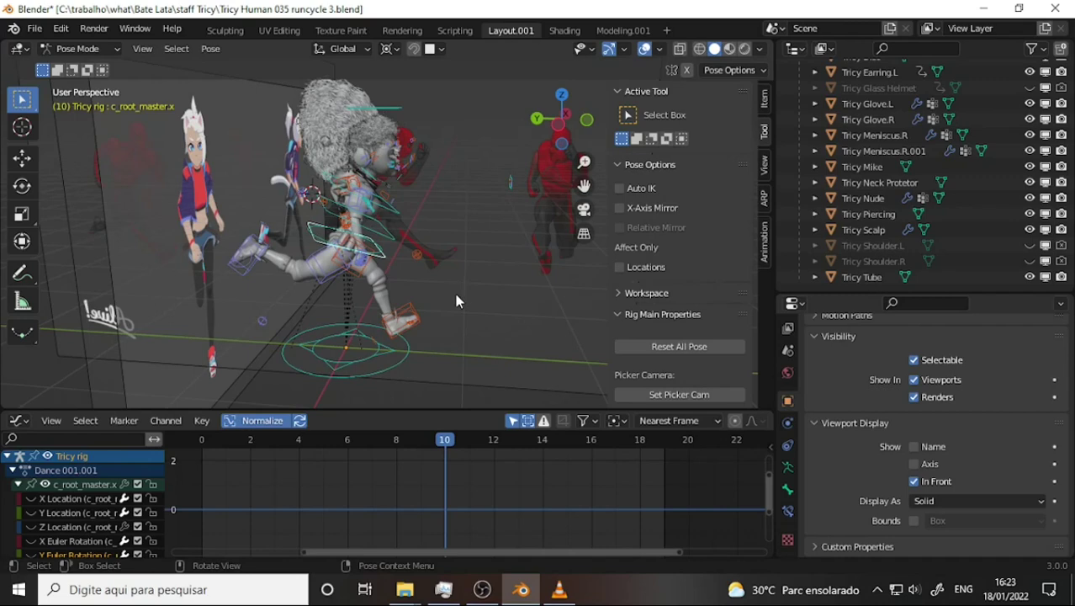
pyautogui.click(254, 441)
pyautogui.moveTo(326, 450); pyautogui.dragTo(619, 478)
pyautogui.press('Left')
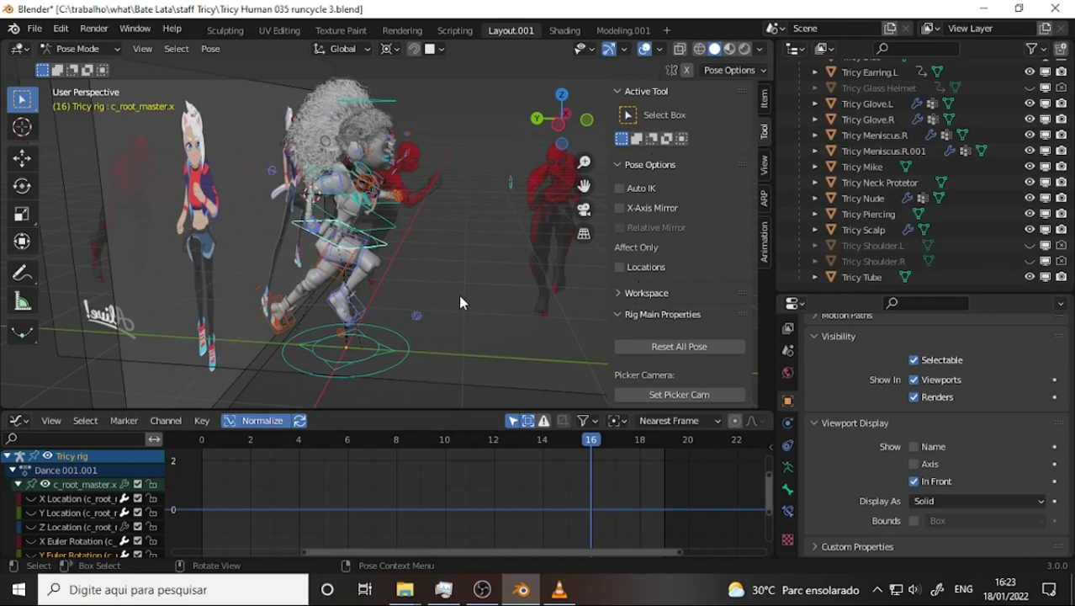
# - Reopen 'Tricy Human 035 runcycle 3.blend' from recent files, choosing Don't Save
pyautogui.click(34, 29)
pyautogui.click(253, 76)
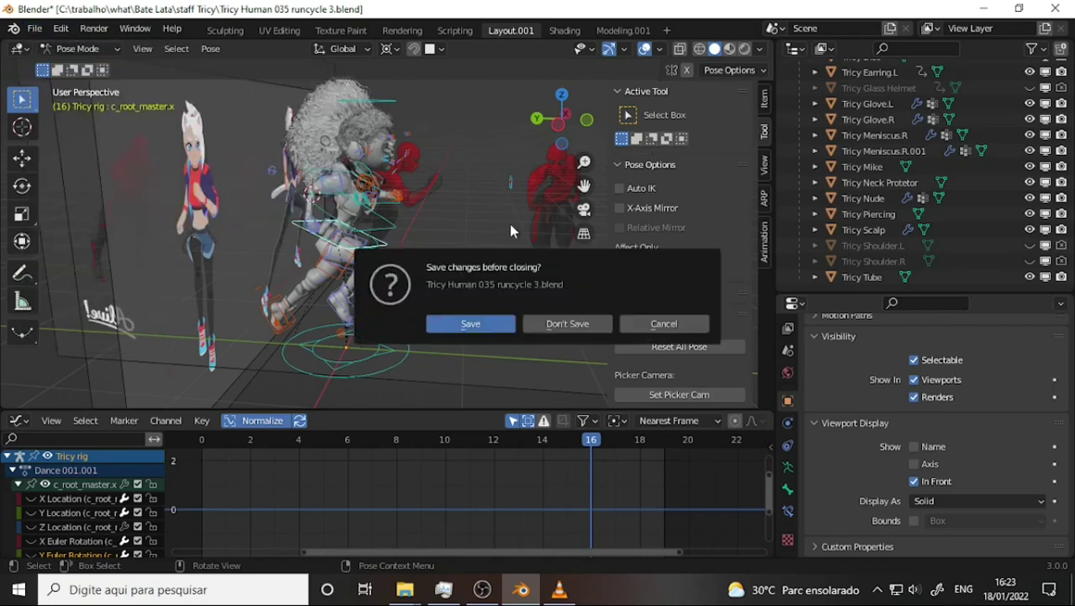
pyautogui.click(572, 324)
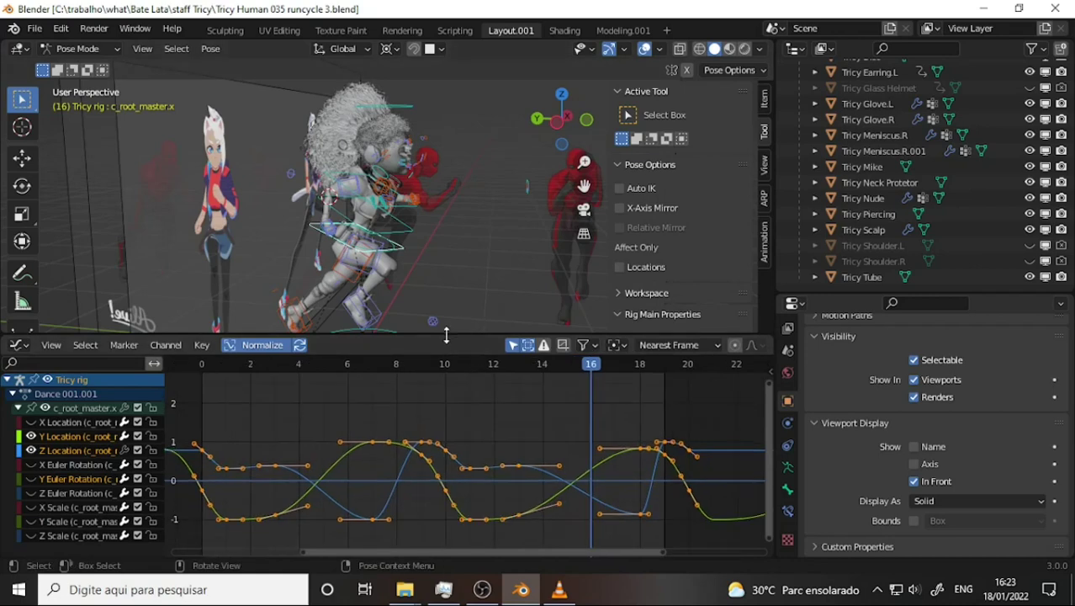
# - Enlarge the 3D viewport, play the reloaded run cycle to frame 17, and orbit the view
pyautogui.moveTo(446, 335); pyautogui.dragTo(454, 377)
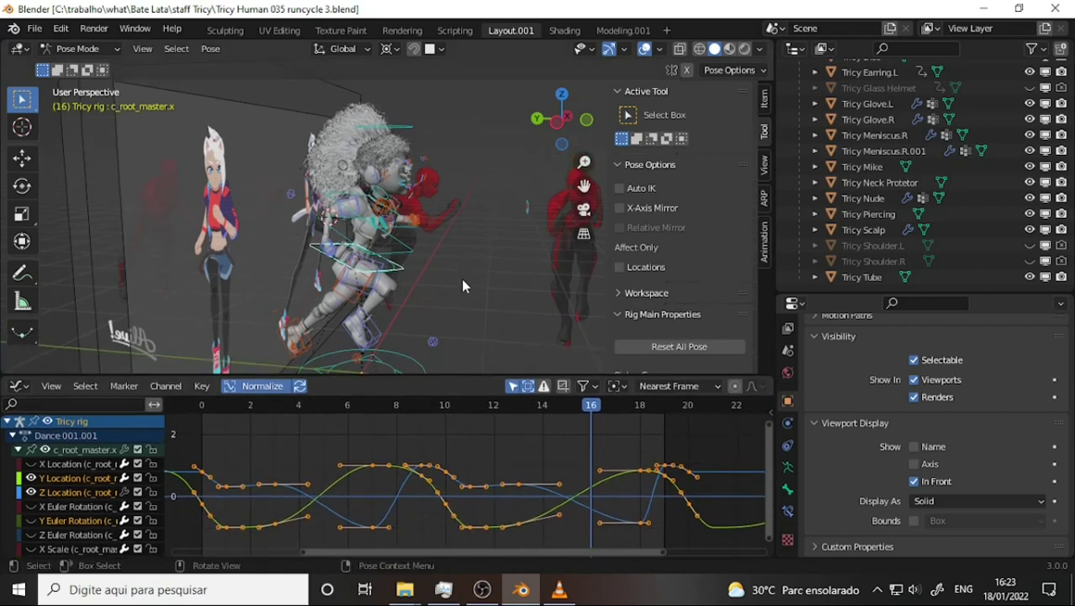
pyautogui.press('space')
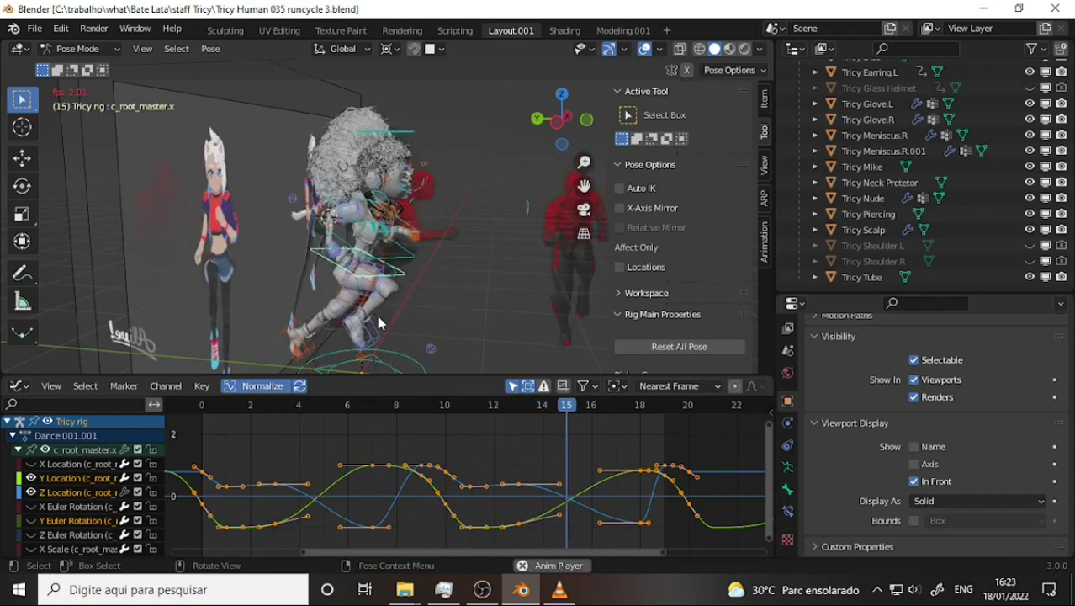
pyautogui.press('space')
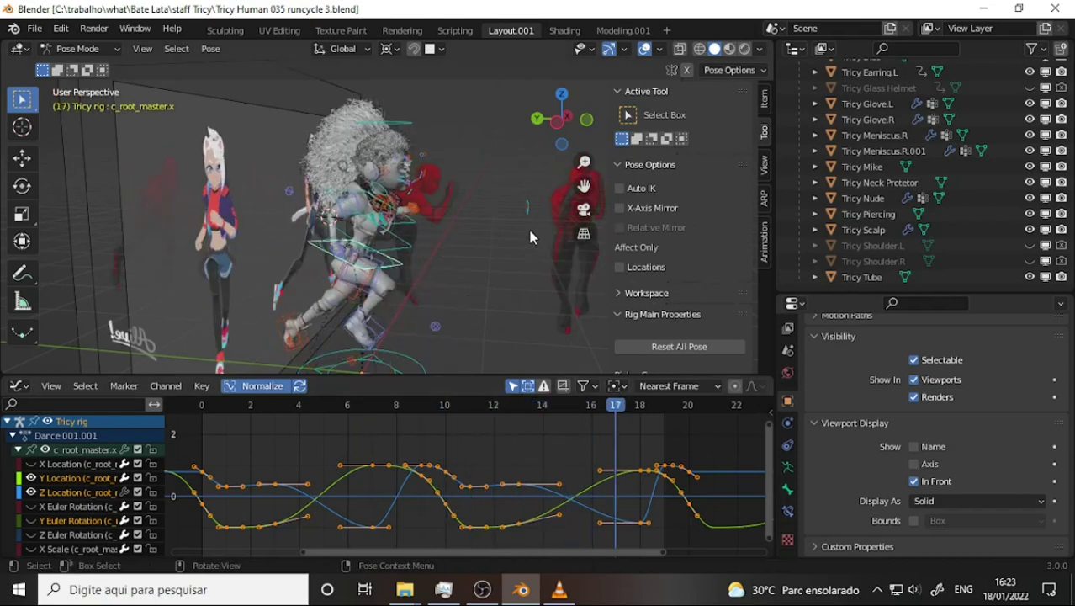
pyautogui.moveTo(531, 236); pyautogui.dragTo(382, 210, button='middle')
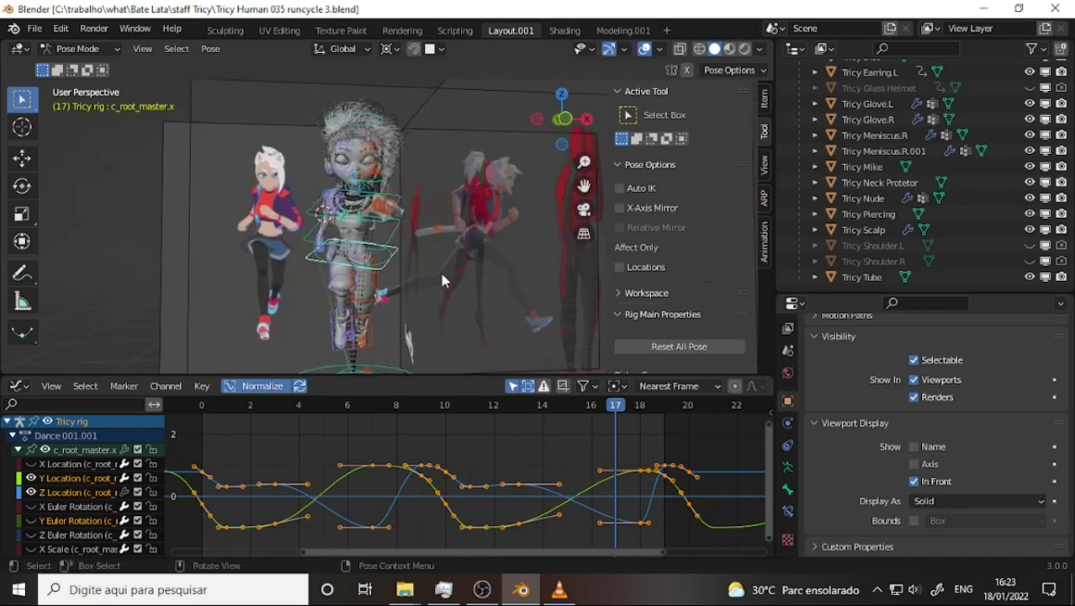
# - Try rotating the root control around local X, Y and Z, cancelling each attempt
pyautogui.press('r')
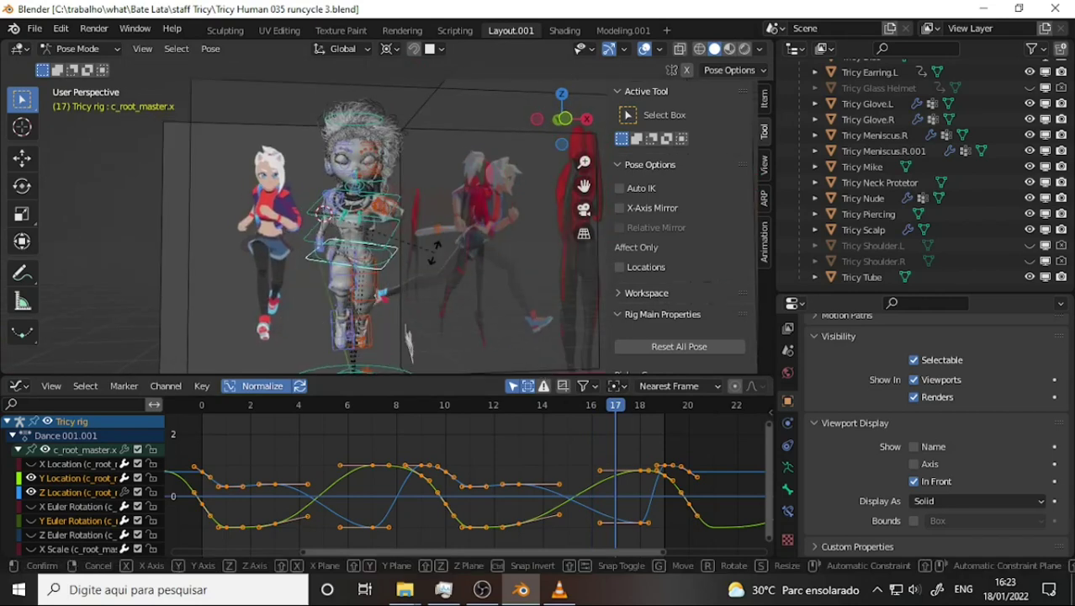
pyautogui.press('x')
pyautogui.press('x')
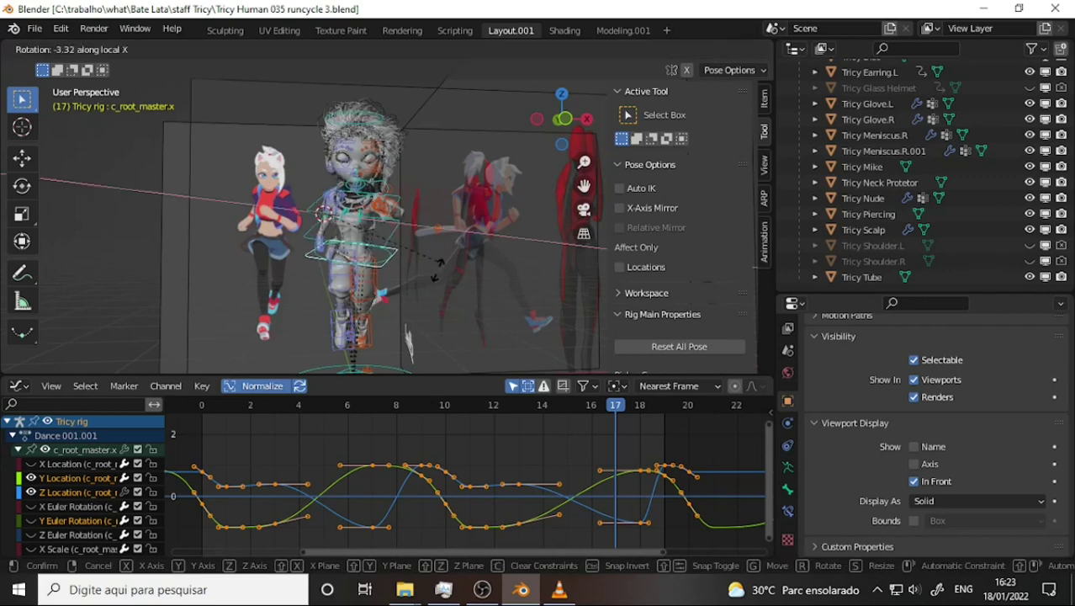
pyautogui.rightClick(434, 284)
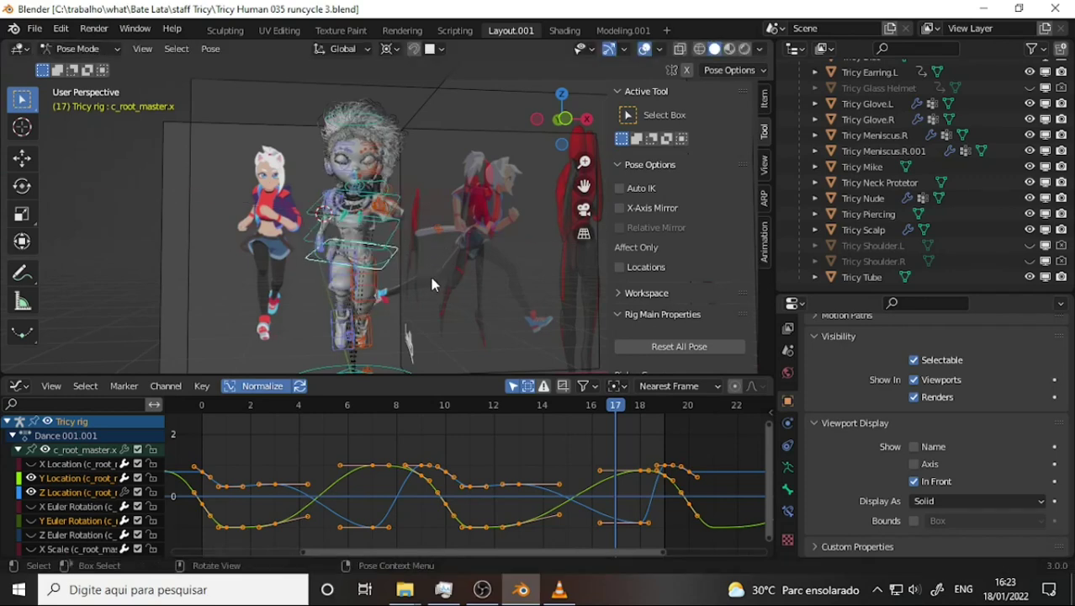
pyautogui.press('r')
pyautogui.press('y')
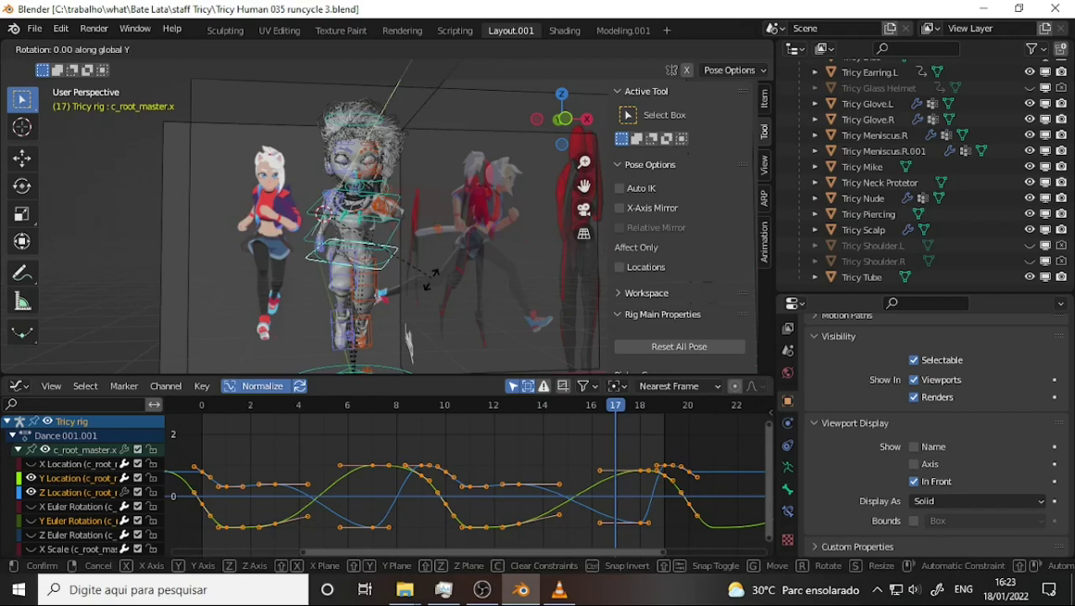
pyautogui.press('y')
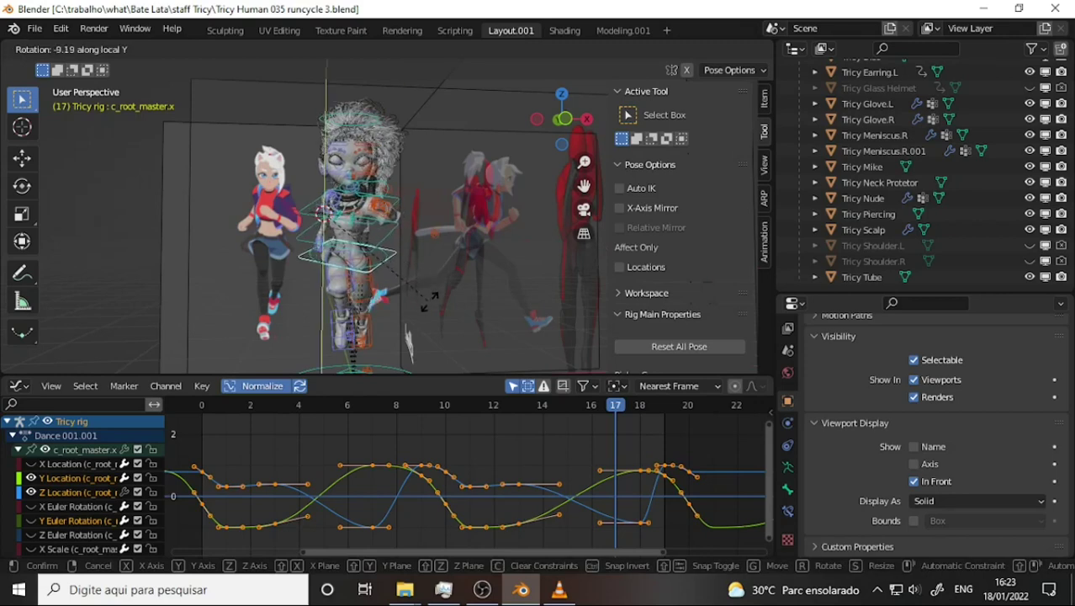
pyautogui.rightClick(436, 266)
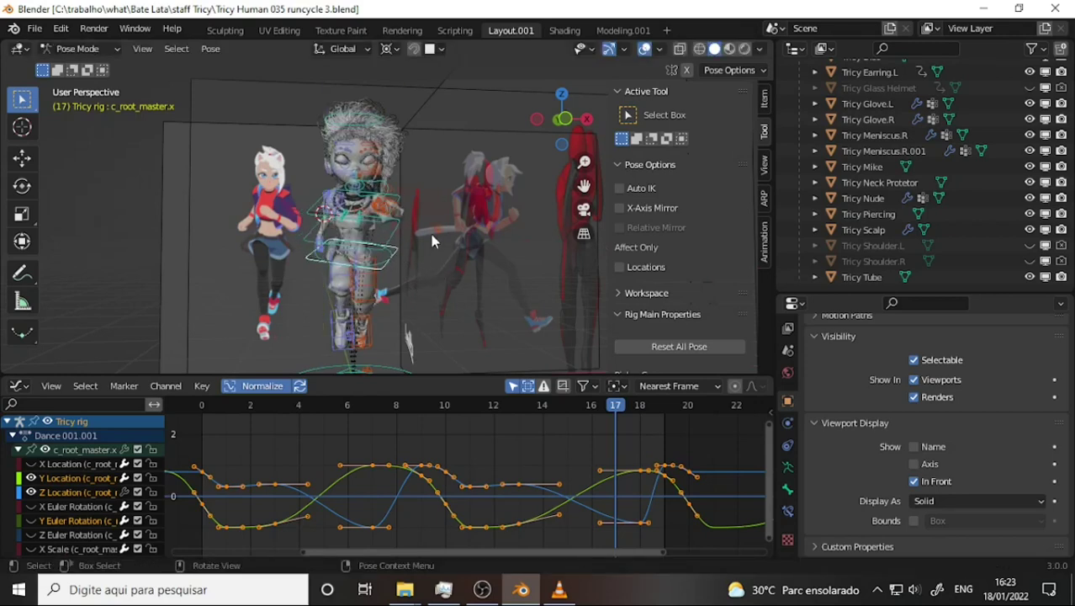
pyautogui.press('r')
pyautogui.press('z')
pyautogui.press('z')
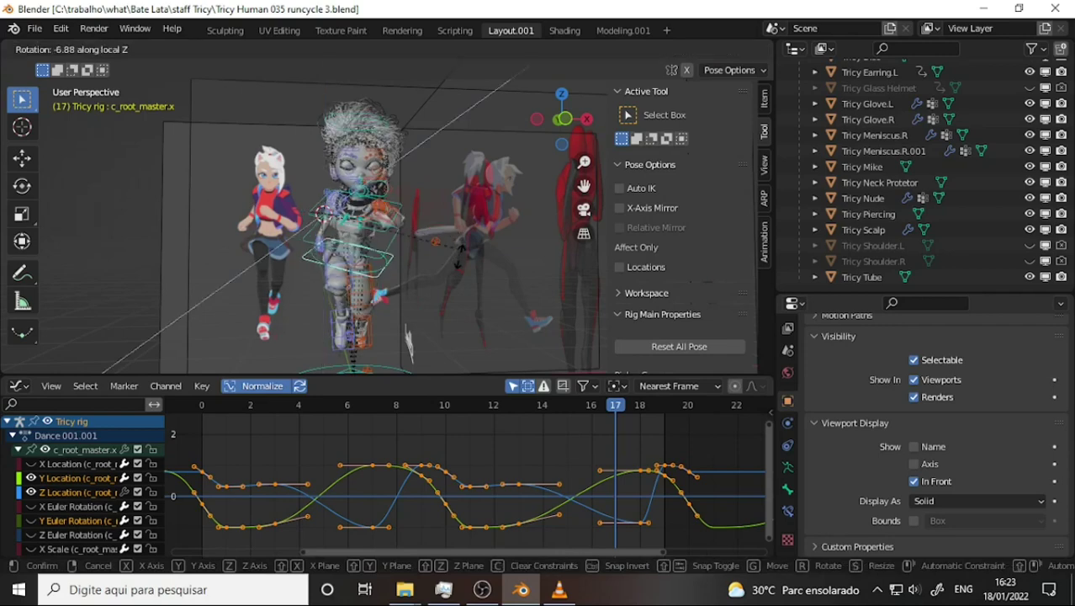
pyautogui.rightClick(331, 170)
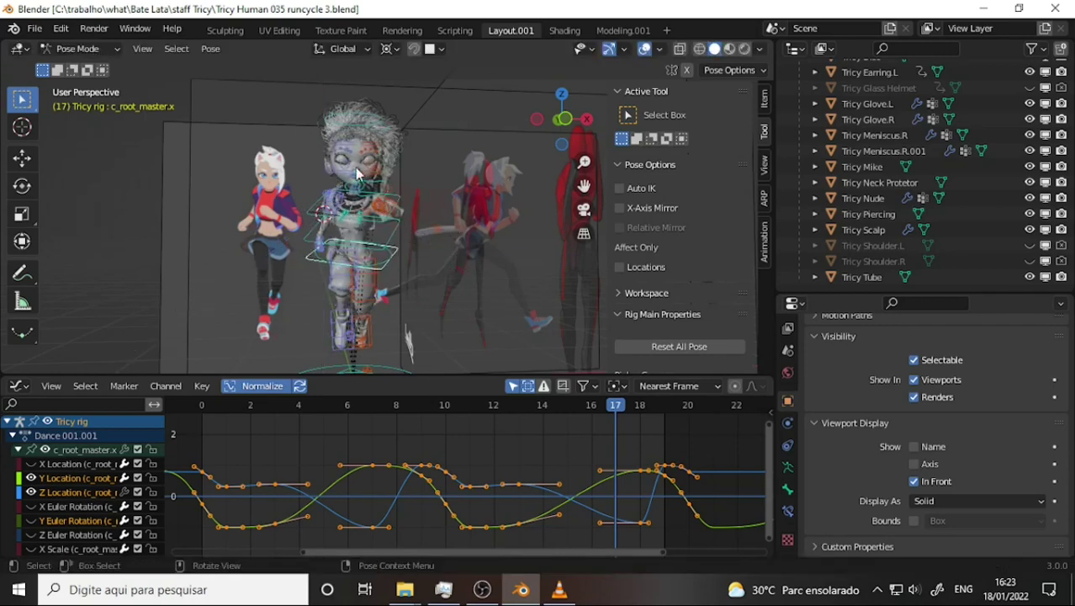
# - Set the pivot point to Active Element and rotate the root 2.62° around local Z
pyautogui.click(389, 49)
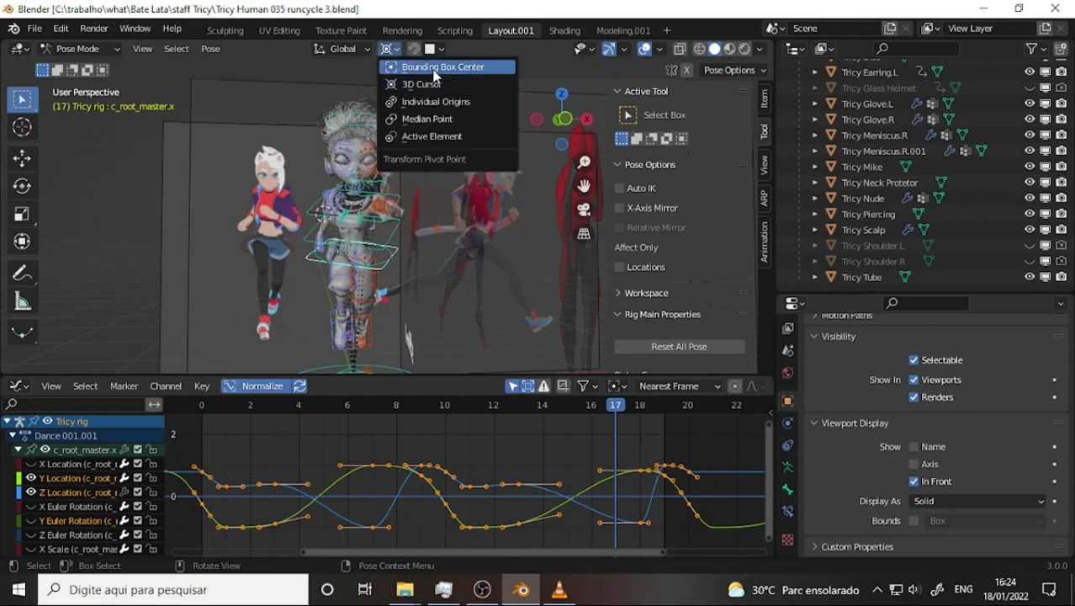
pyautogui.click(425, 138)
pyautogui.press('r')
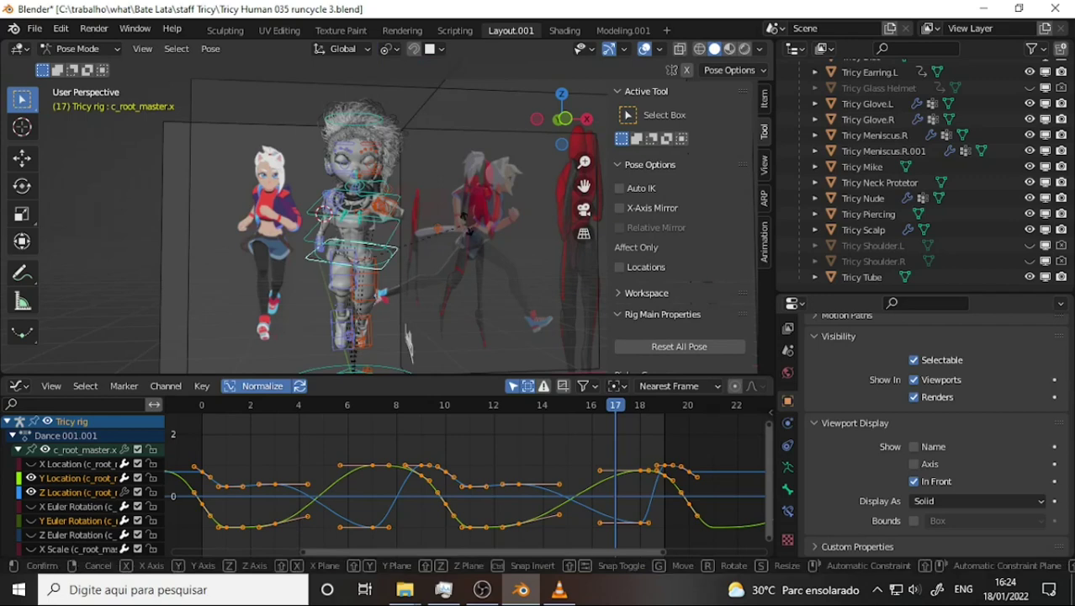
pyautogui.press('z')
pyautogui.press('z')
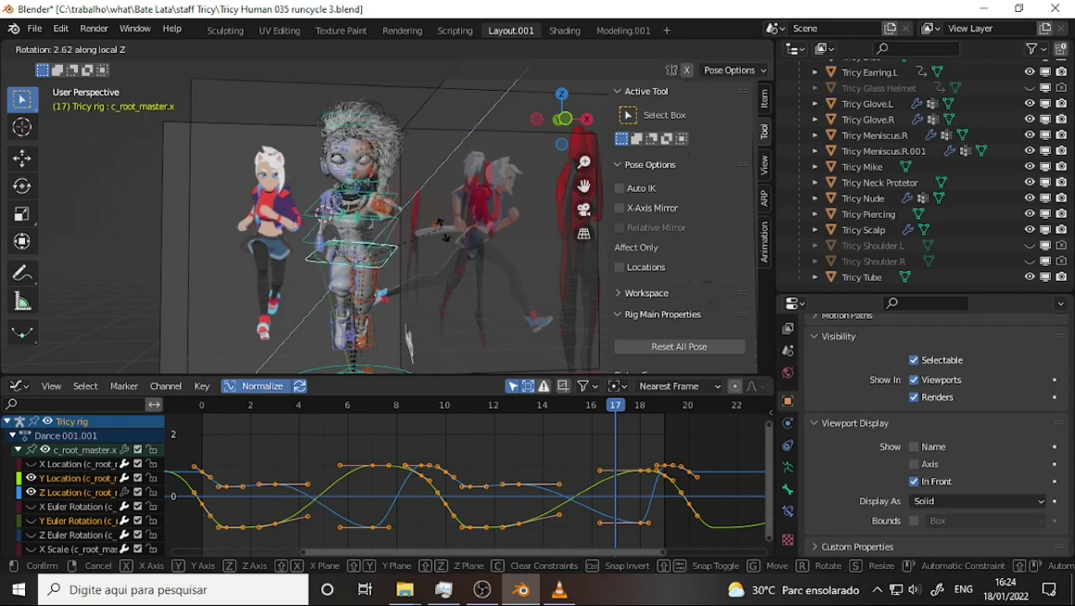
pyautogui.click(446, 242)
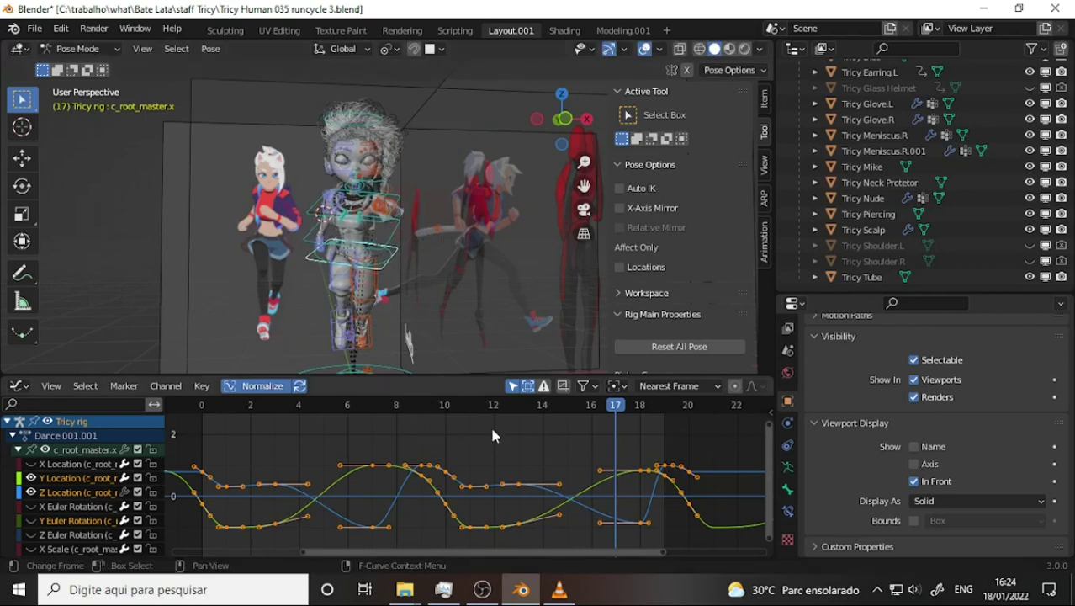
# - Scrub frames 8 to 11 to check the root rotation, then bring OBS Studio forward
pyautogui.click(395, 413)
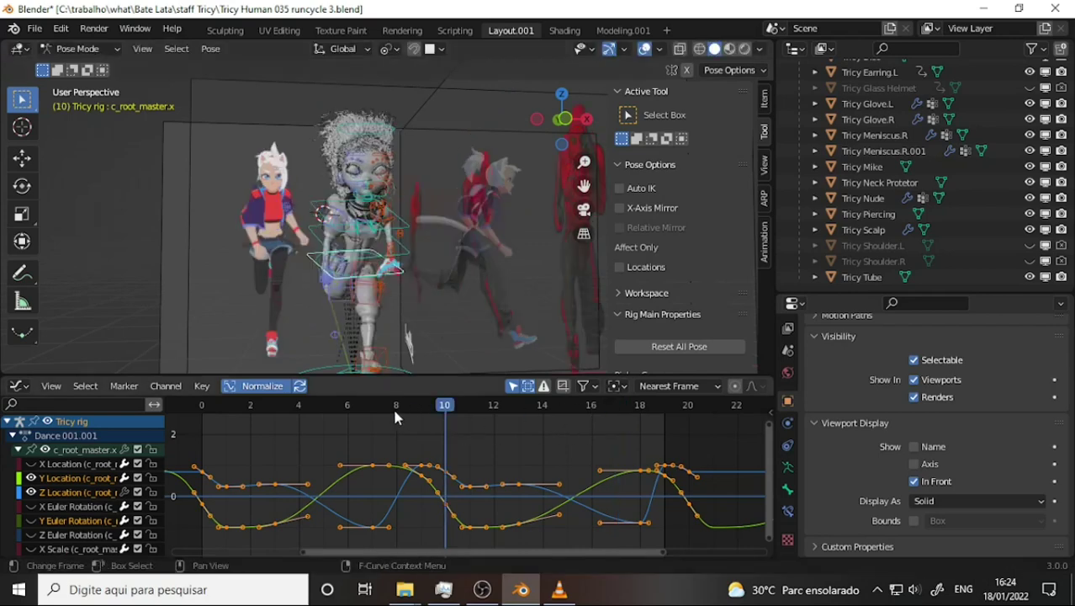
pyautogui.moveTo(421, 415); pyautogui.dragTo(566, 425)
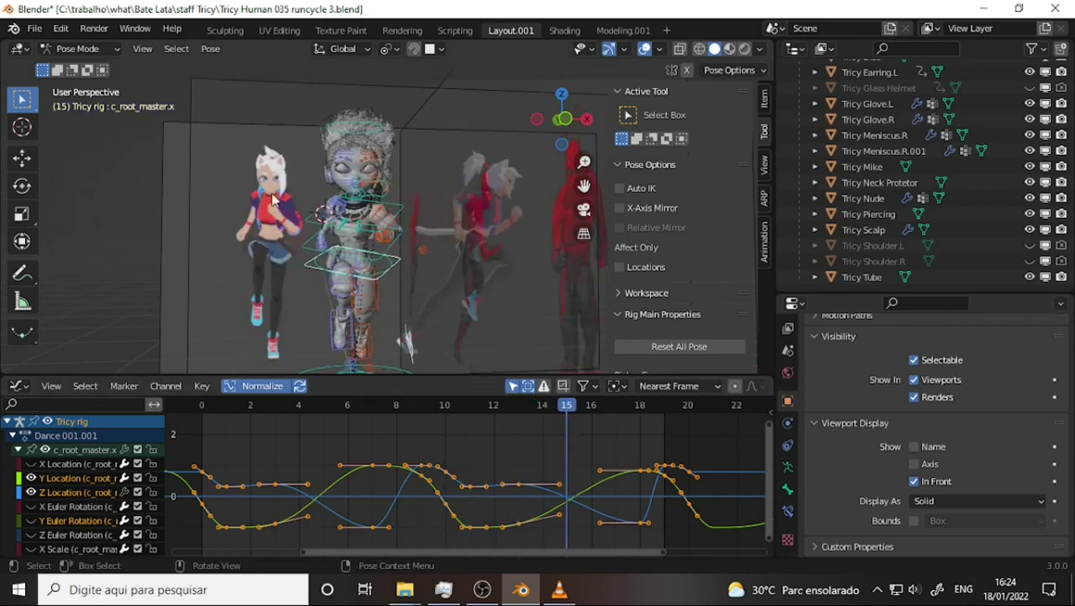
pyautogui.moveTo(425, 204)
pyautogui.mouseDown(button='middle')
pyautogui.moveTo(427, 229)
pyautogui.moveTo(471, 210)
pyautogui.mouseUp(button='middle')
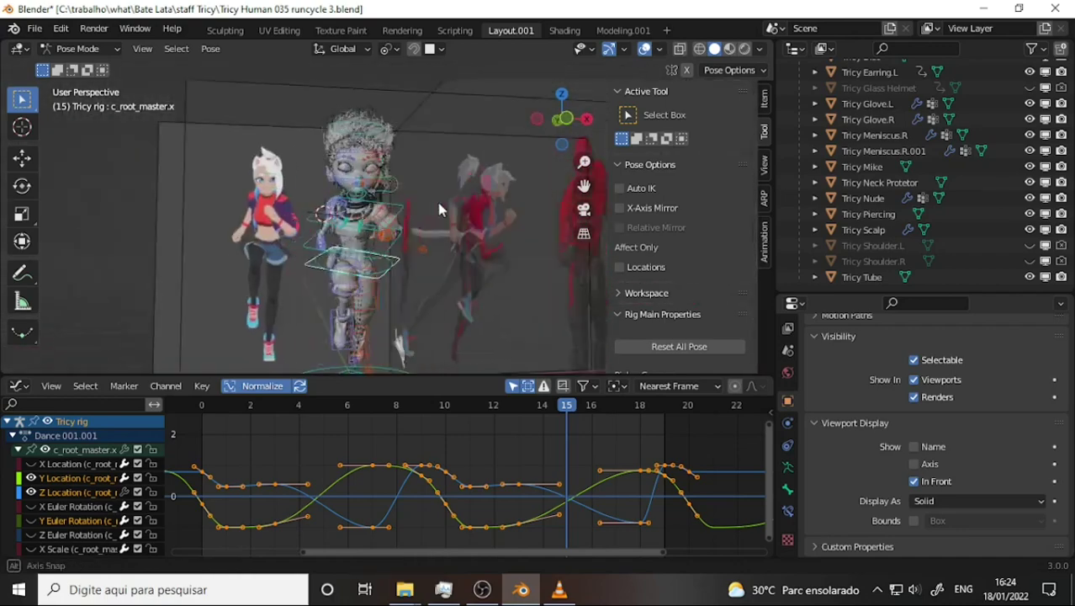
pyautogui.click(483, 590)
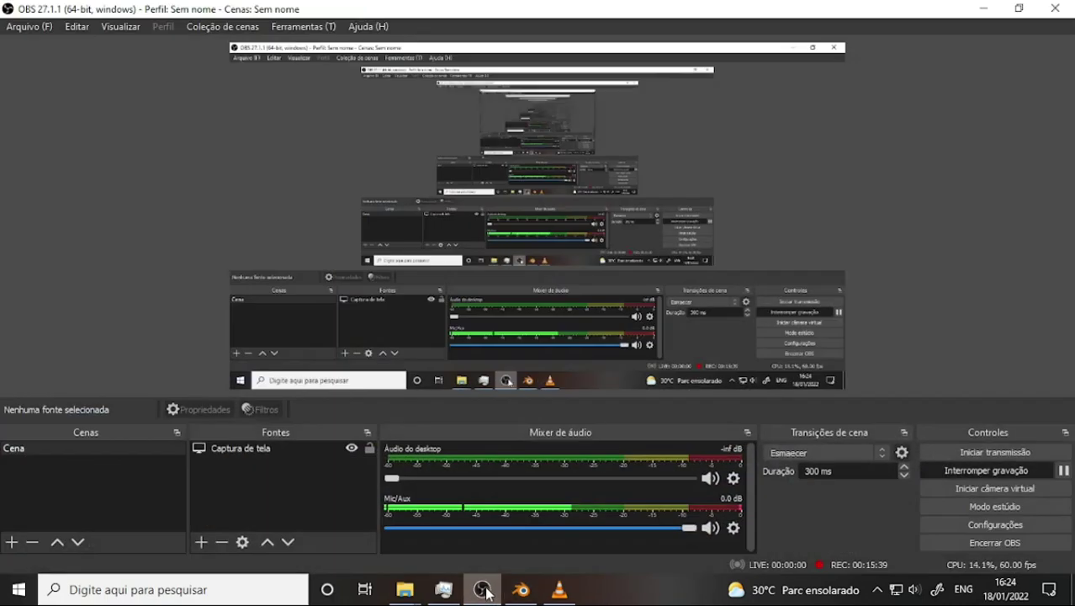